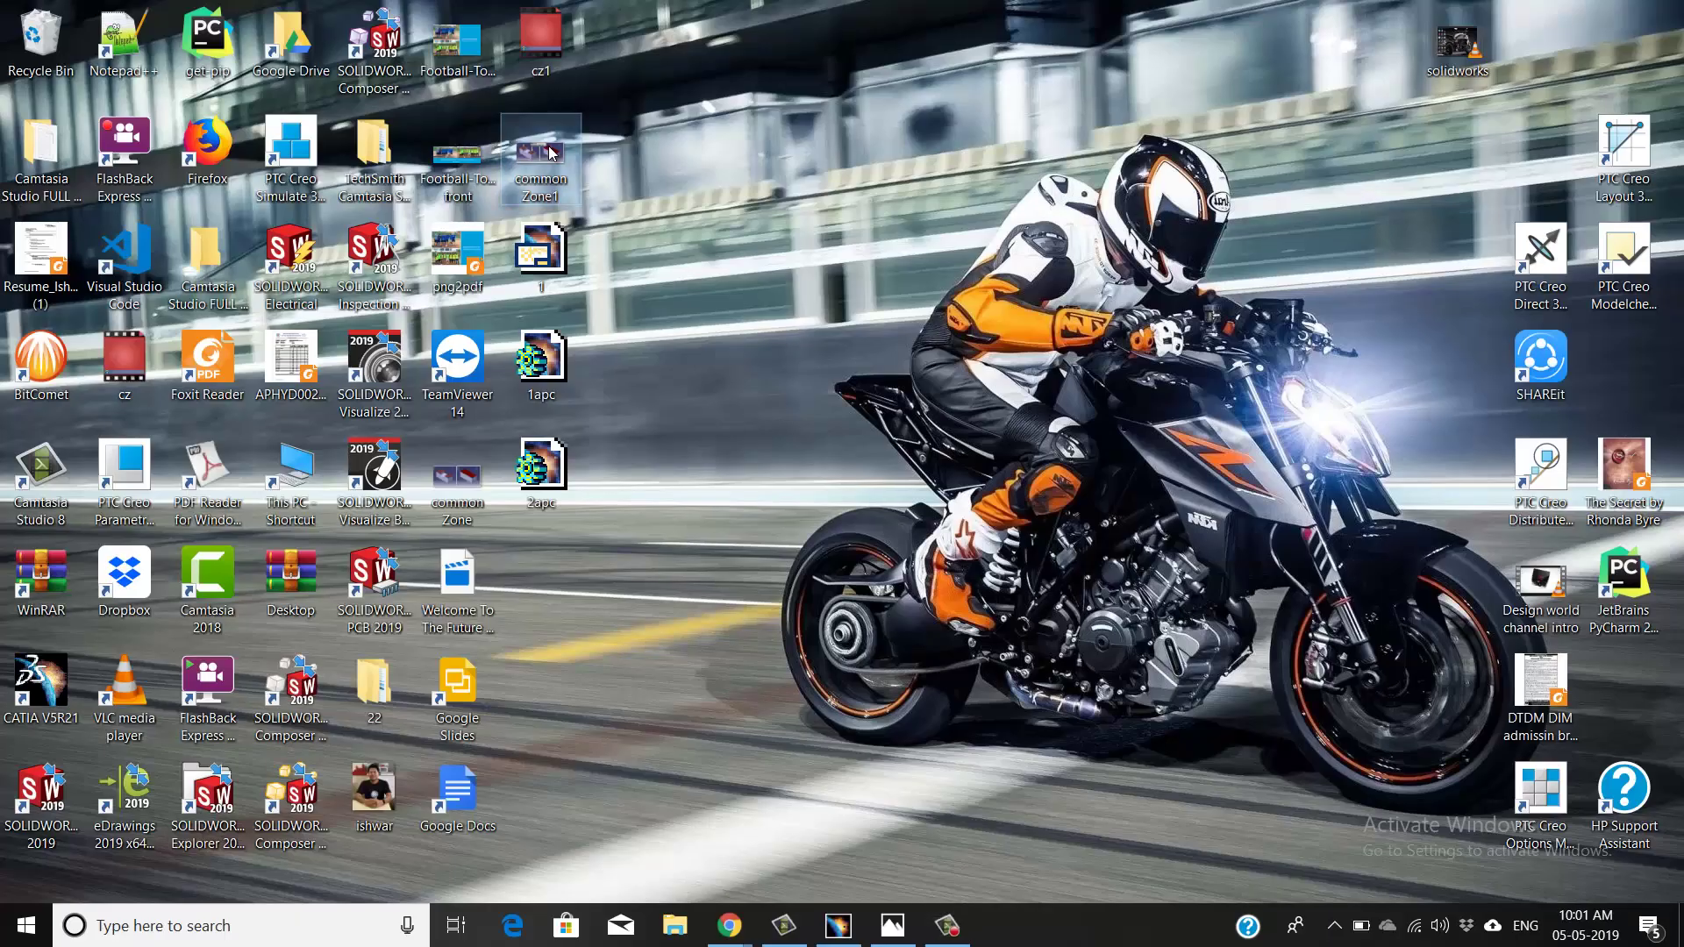
- Open the common Zone1 image from the desktop to view the common zone and normal zone comparison
double_click(570, 149)
click(1092, 18)
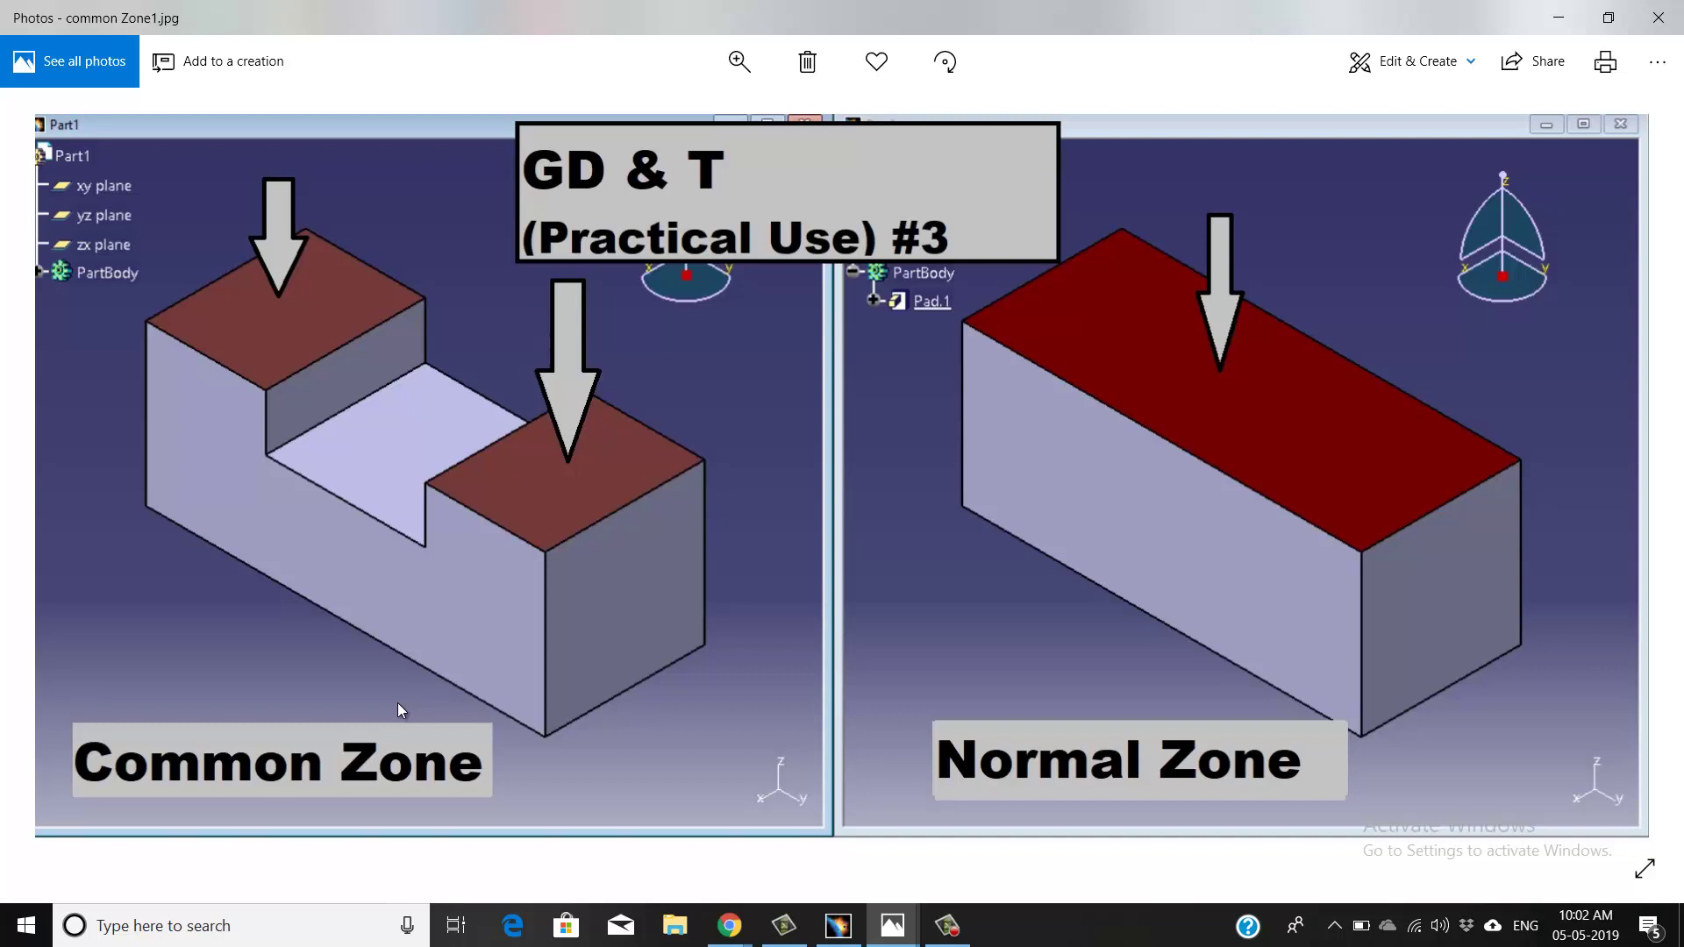
- Switch to CATIA, view the 2apc.CATPart model, and return to 1.CATDrawing
click(838, 925)
click(491, 44)
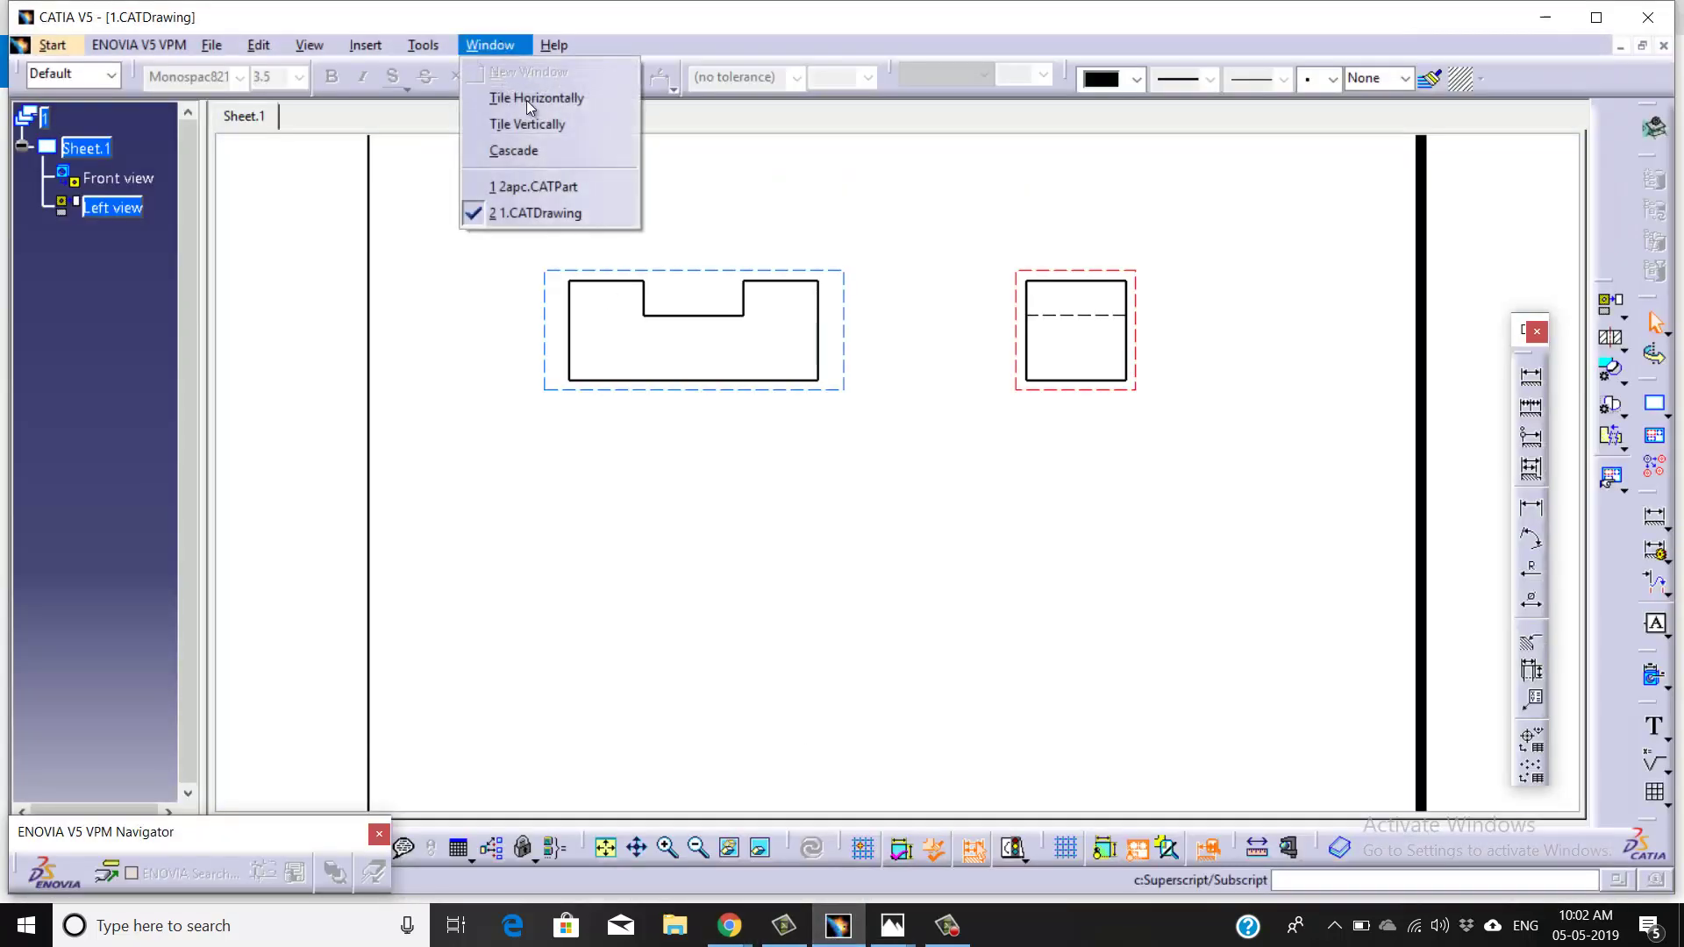
click(561, 190)
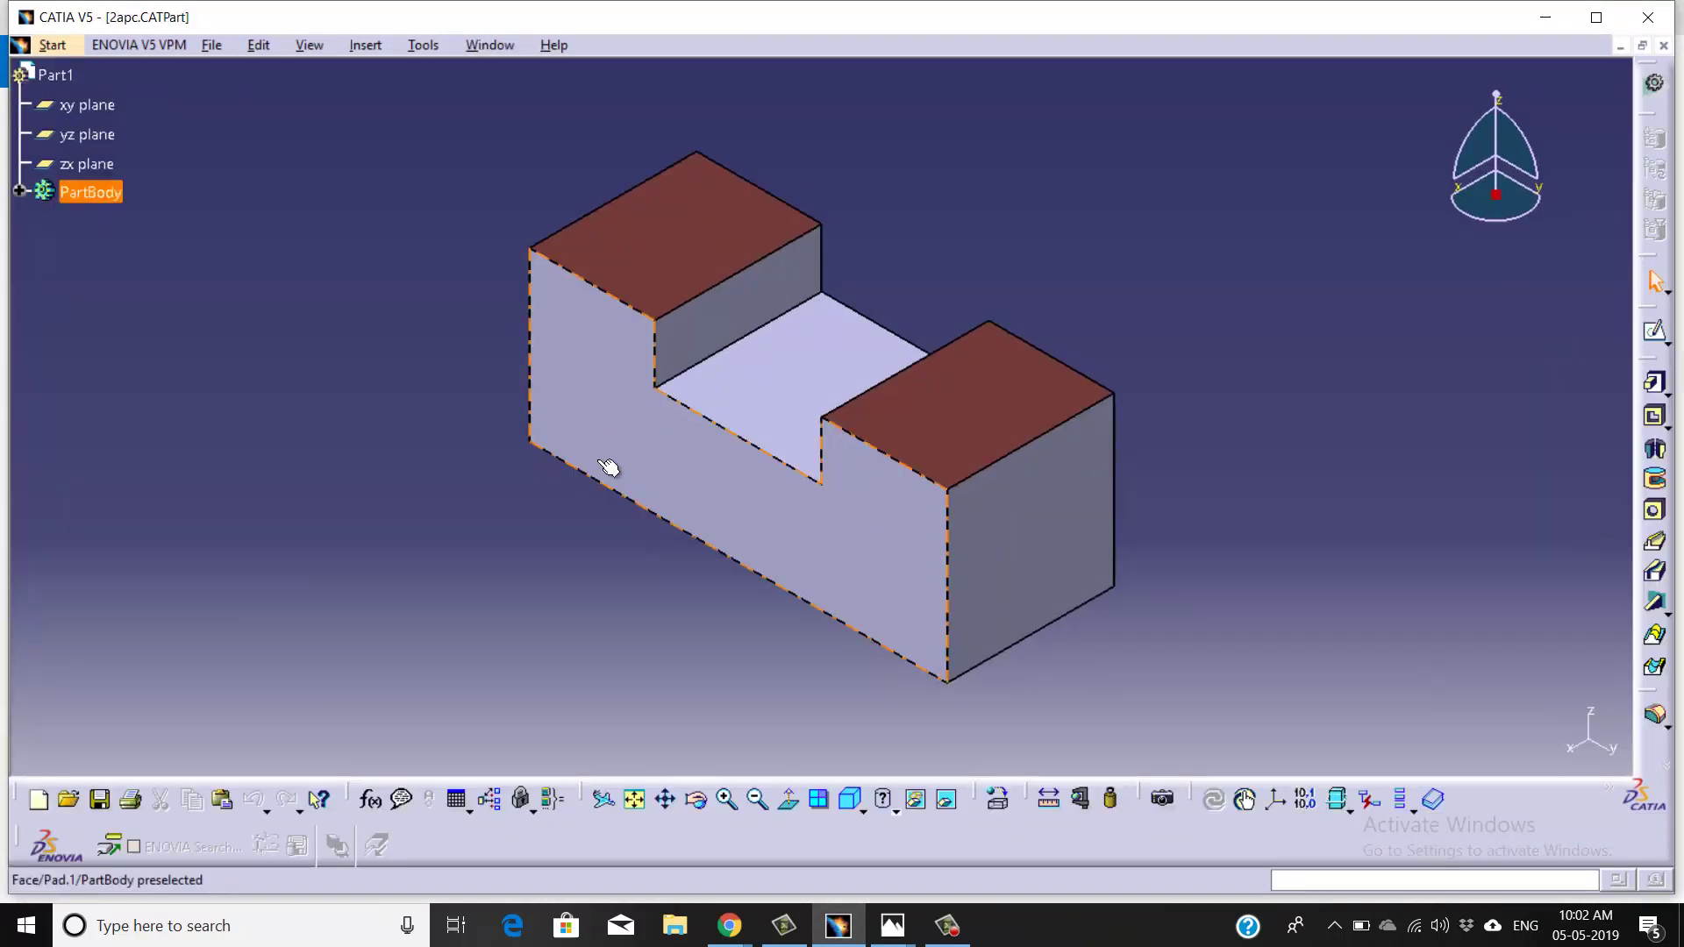
click(490, 45)
click(513, 213)
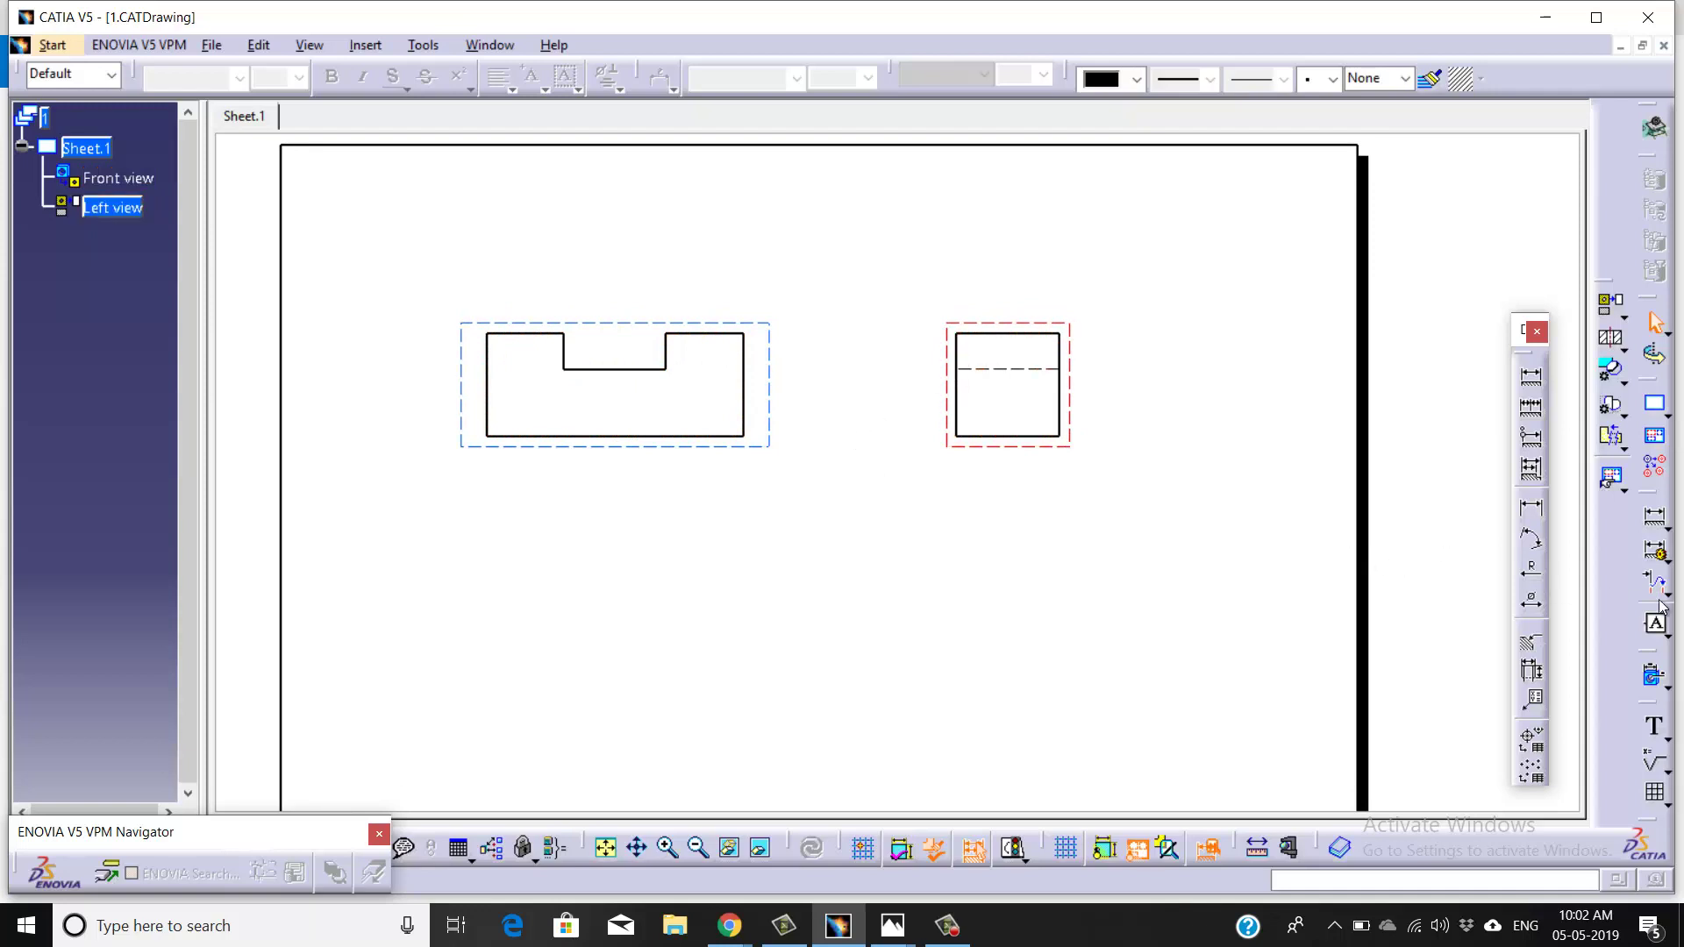
- Add a 0.5 flatness tolerance to the left edge of the left view, with its frame above the view
click(1668, 635)
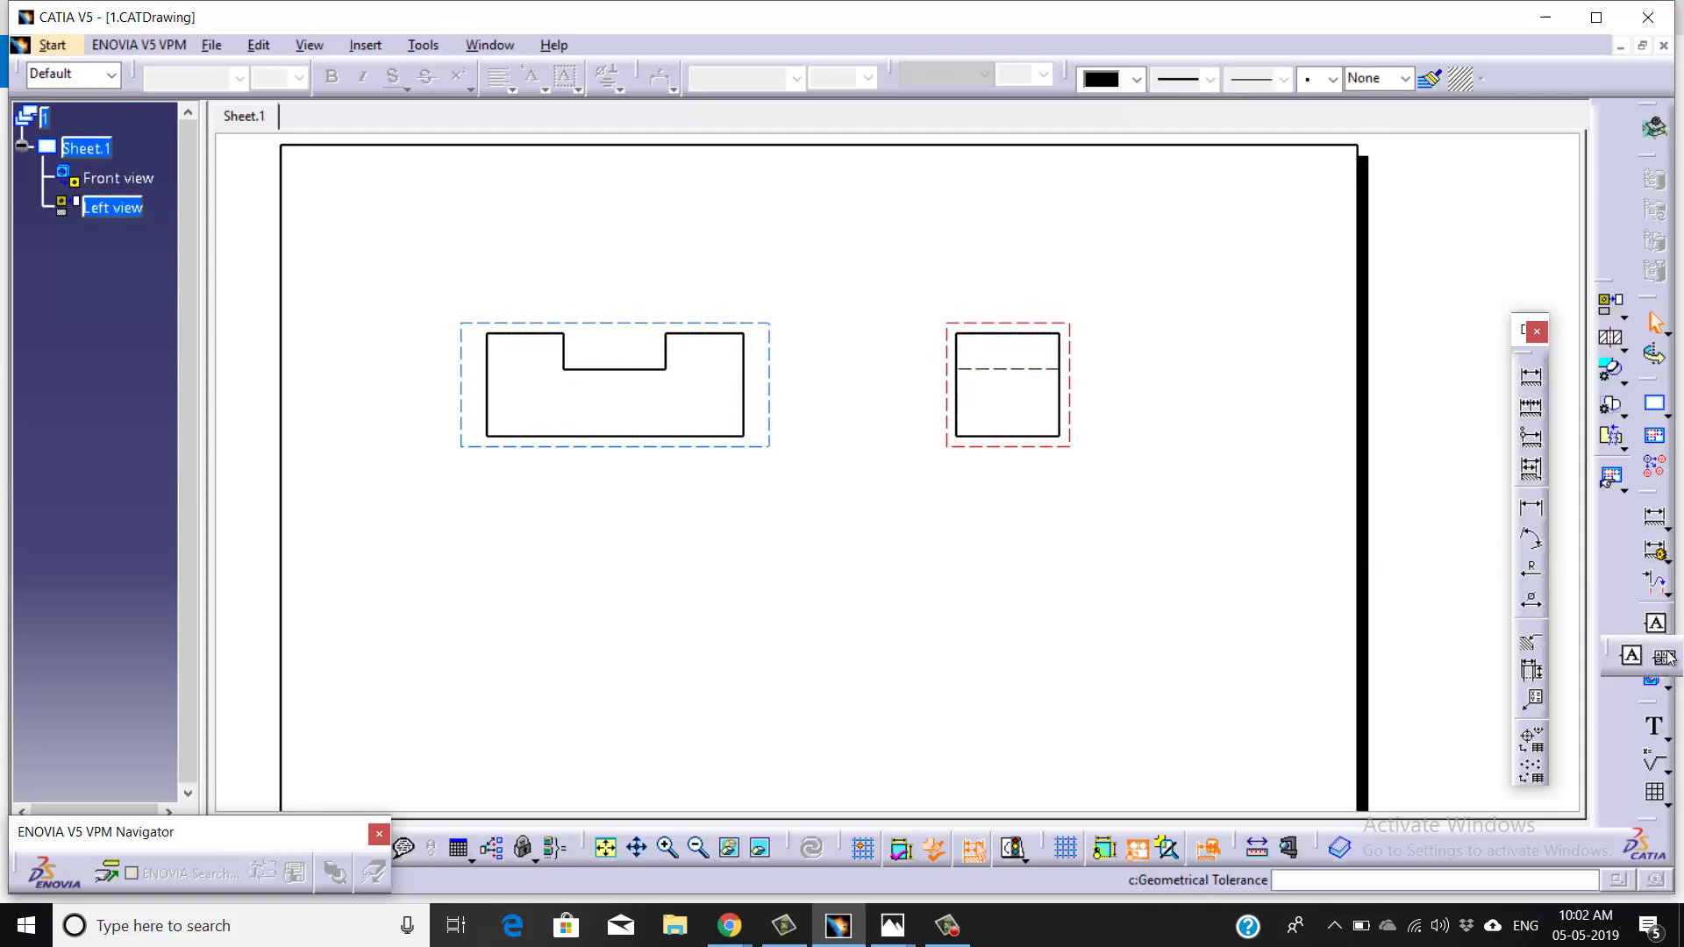
click(1663, 655)
middle_drag(1229, 418, 1127, 377)
click(844, 356)
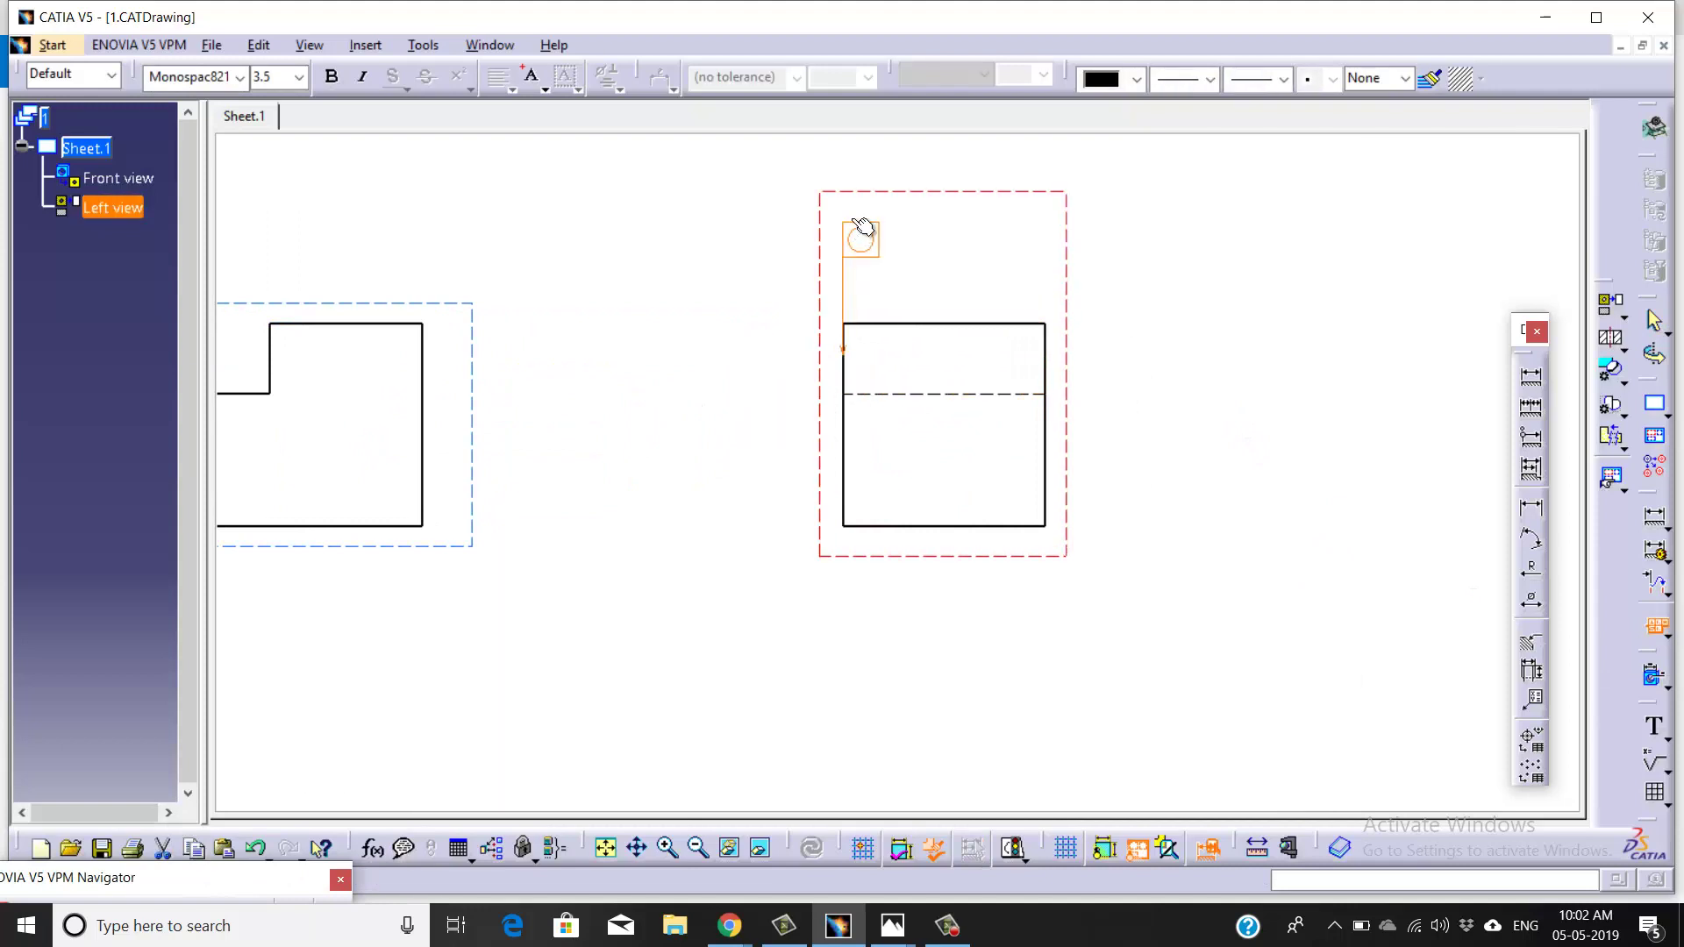
click(853, 221)
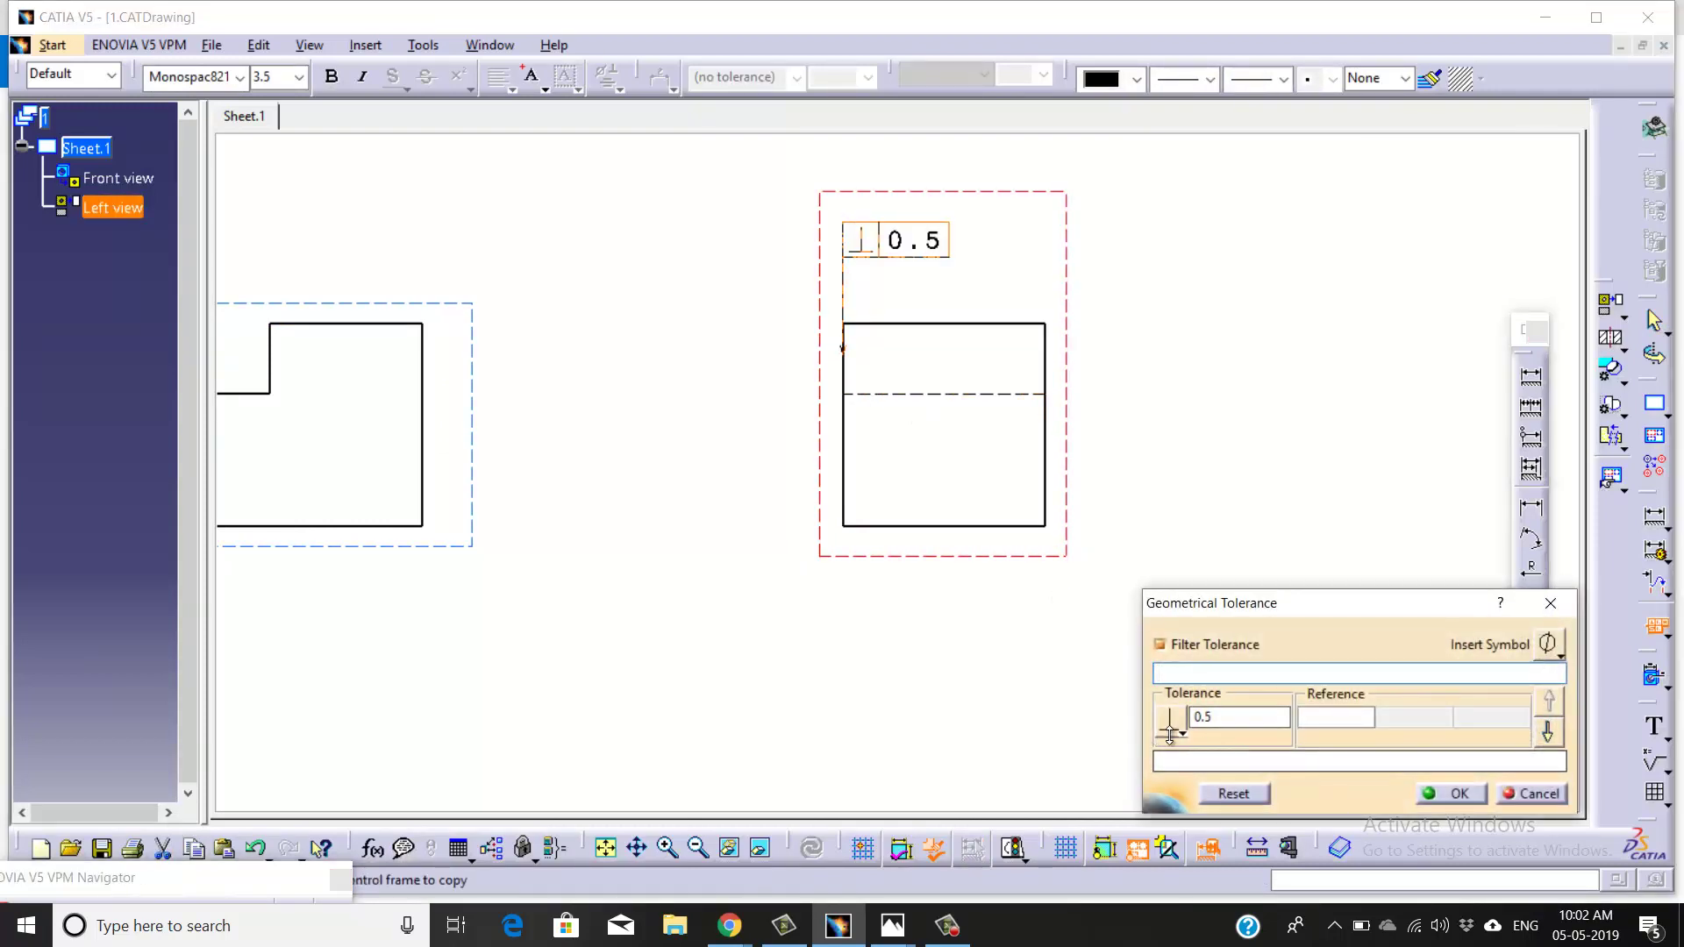
click(1182, 733)
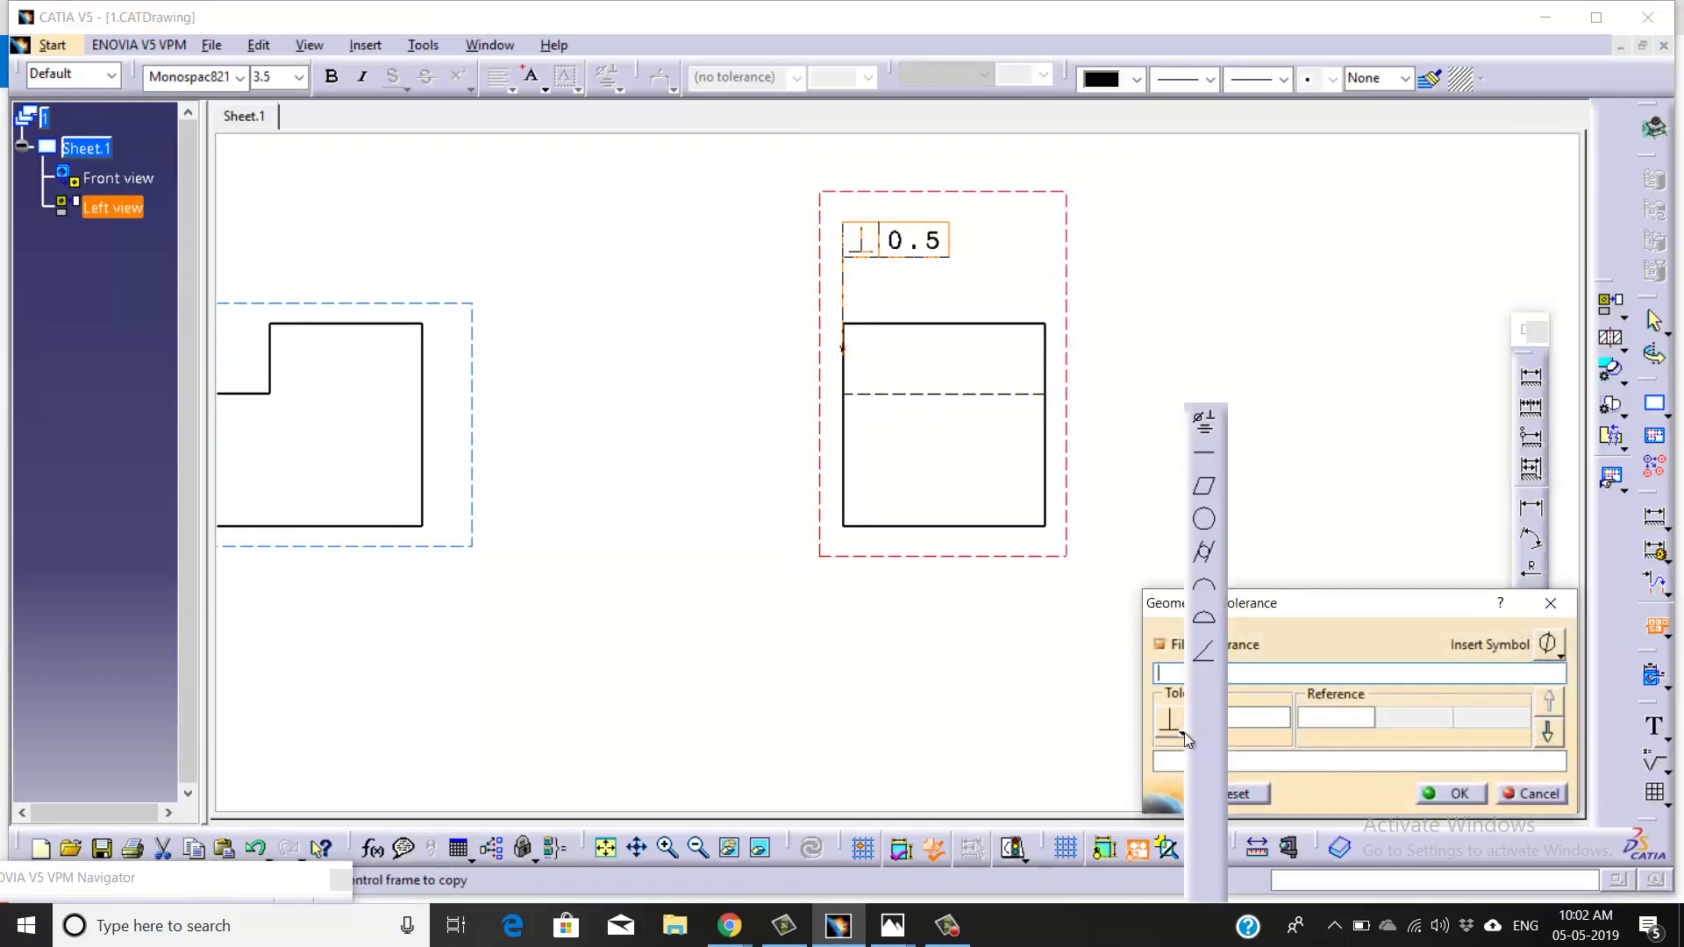
click(1208, 489)
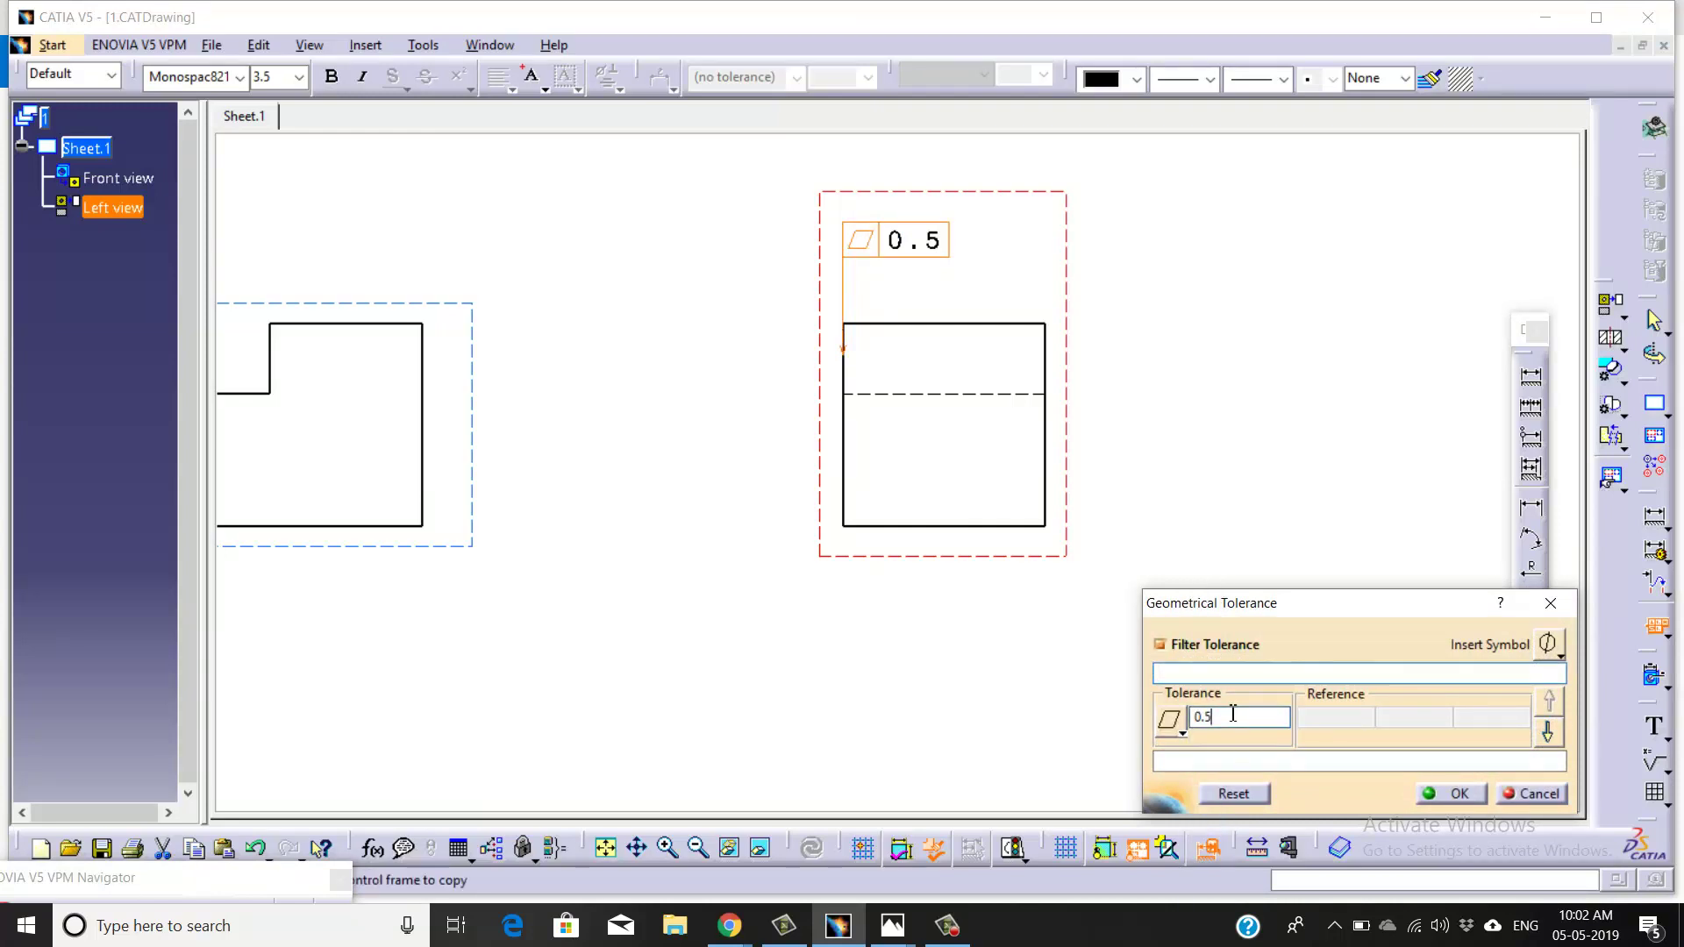
click(1437, 795)
- Set the flatness tolerance leader's symbol shape to No Symbol
mouse_move(910, 435)
ctrl+middle_down()
mouse_move(895, 440)
mouse_move(887, 365)
ctrl+middle_up()
right_click(742, 417)
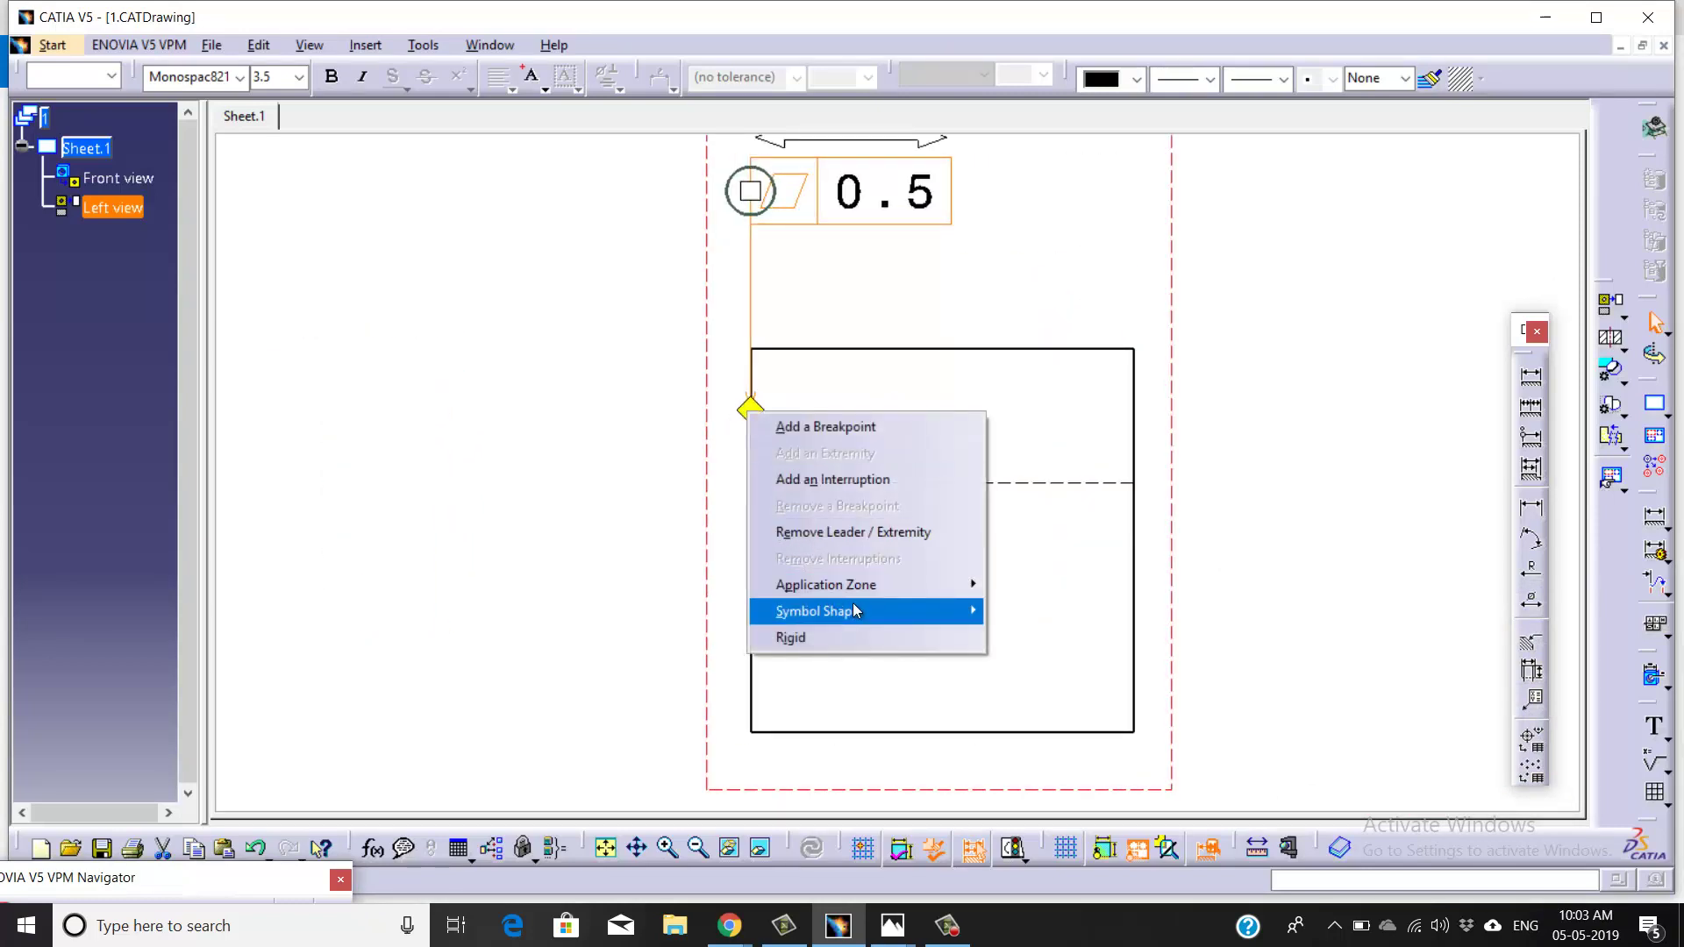
mouse_move(852, 609)
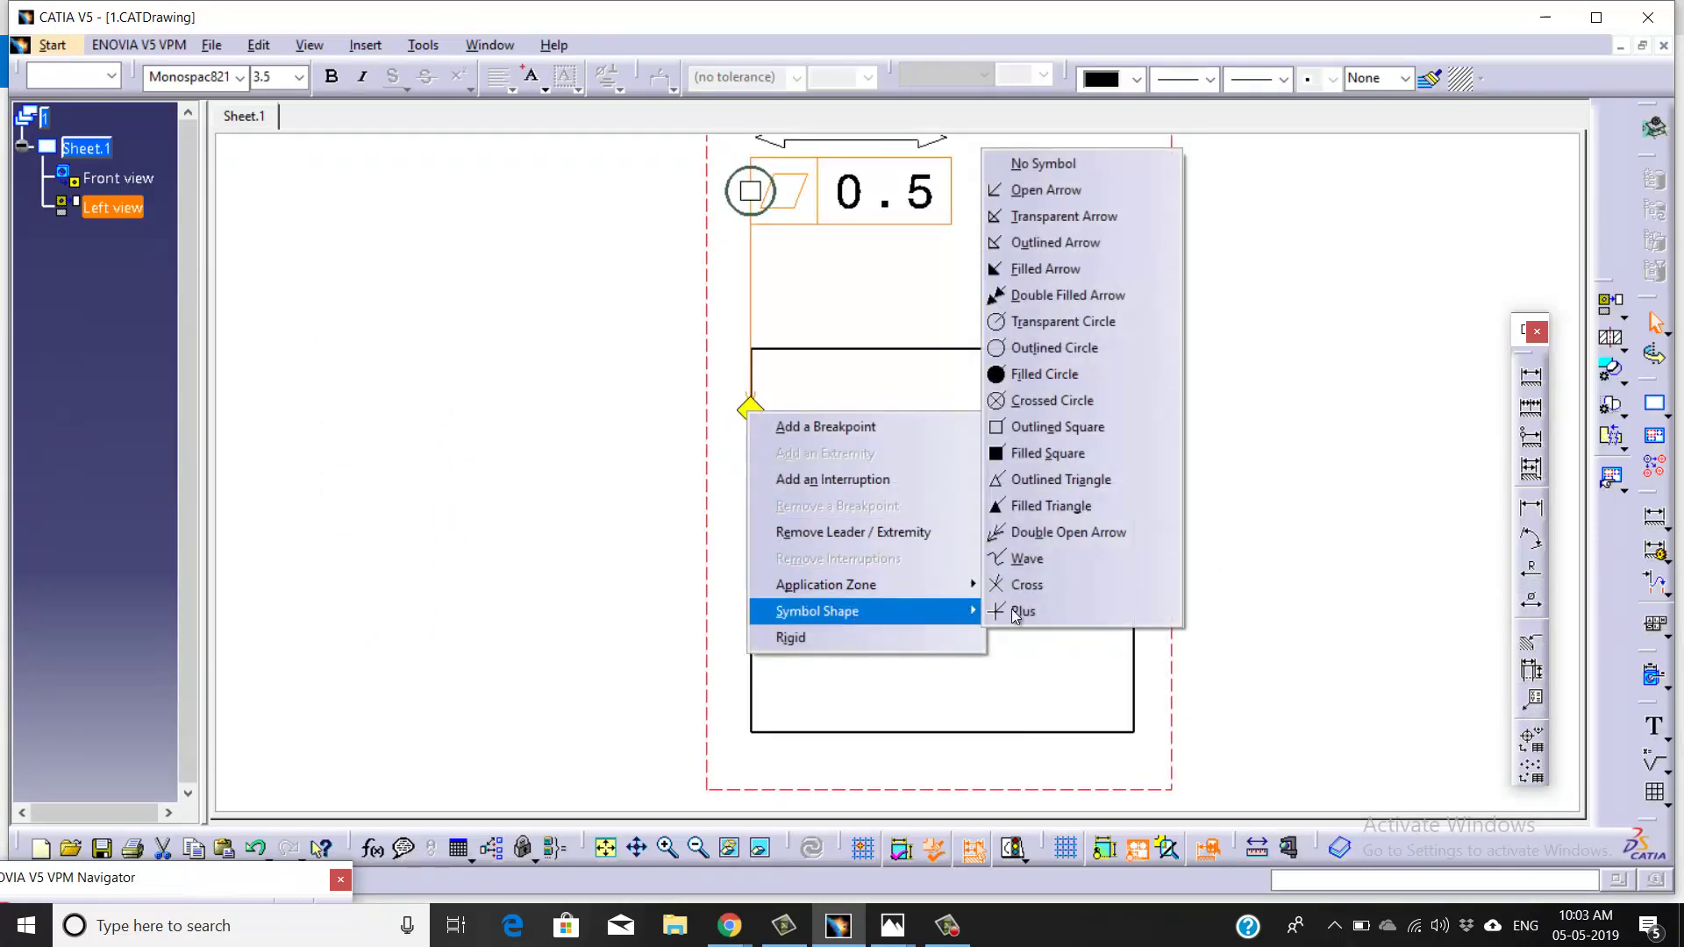
click(1043, 165)
click(999, 271)
middle_drag(1000, 271, 1030, 558)
ctrl+middle_drag(1030, 558, 1024, 477)
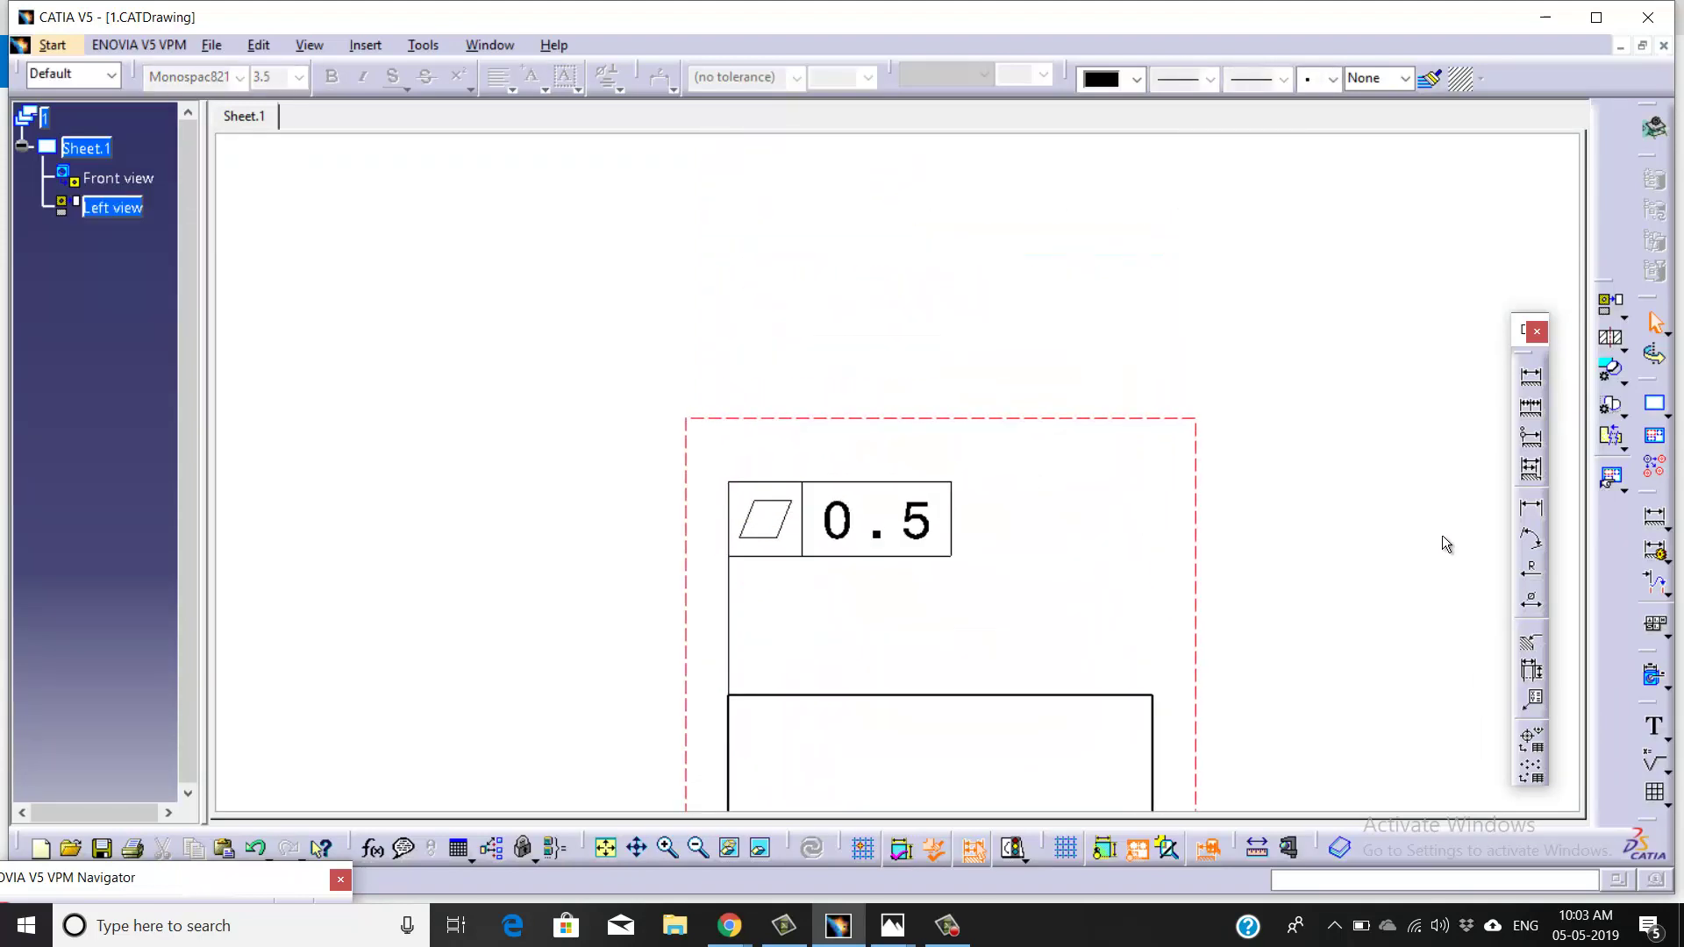
- Attach datum feature A to the upper side of the flatness tolerance frame and center it over the frame
click(1668, 633)
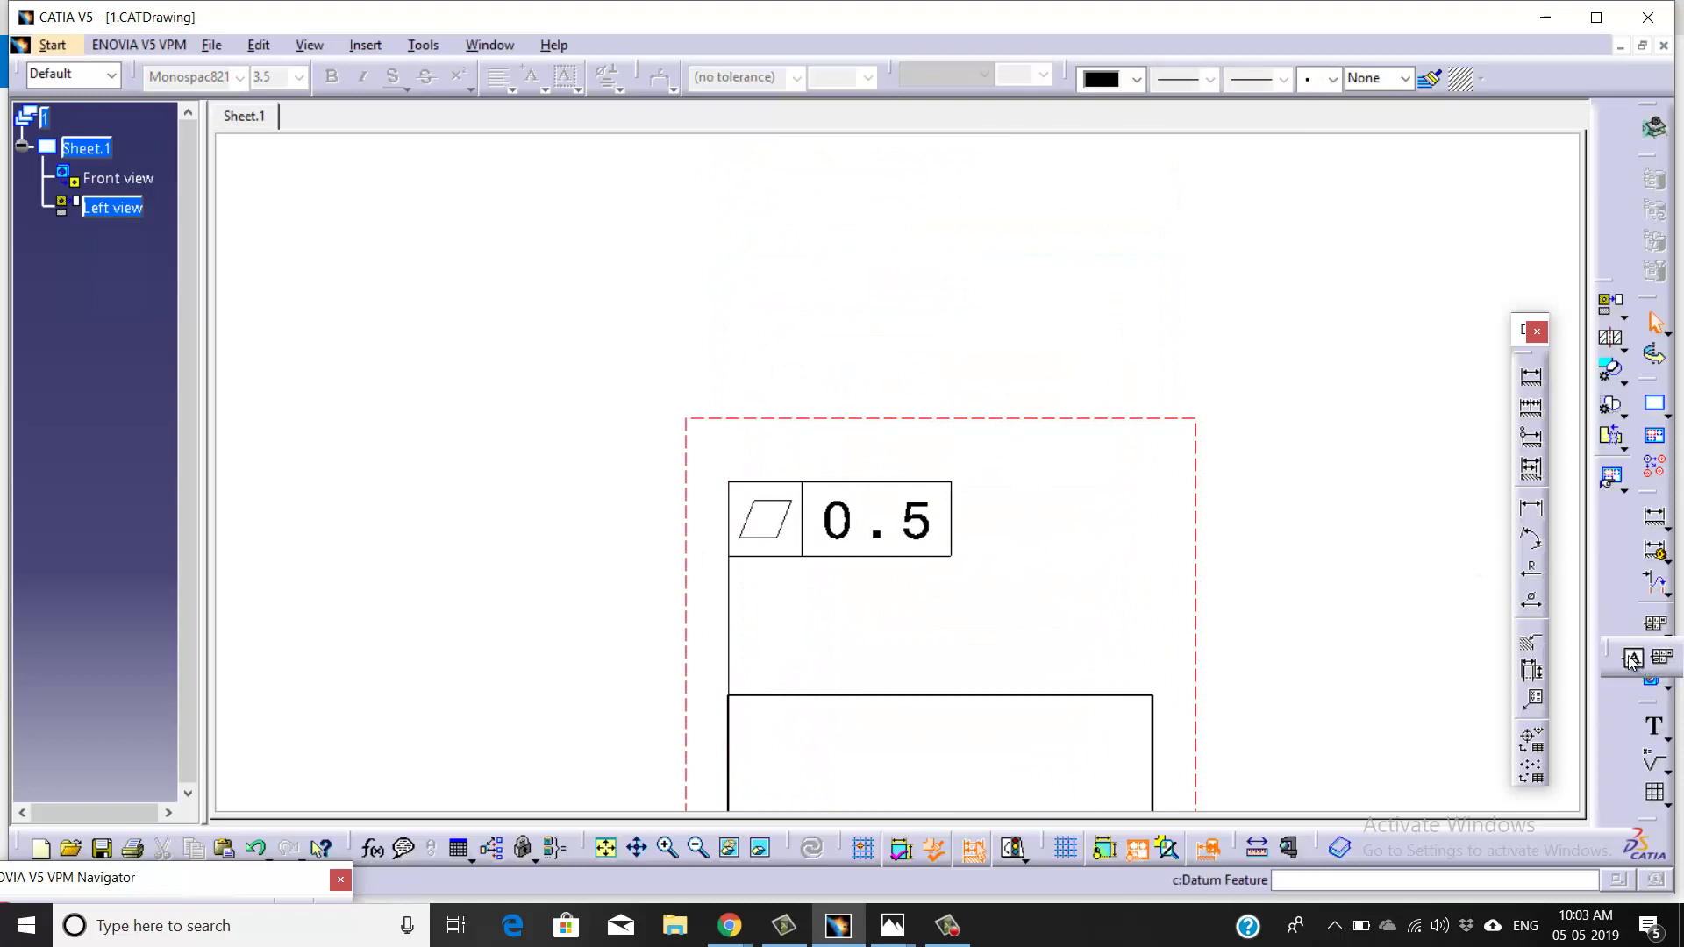
click(1631, 660)
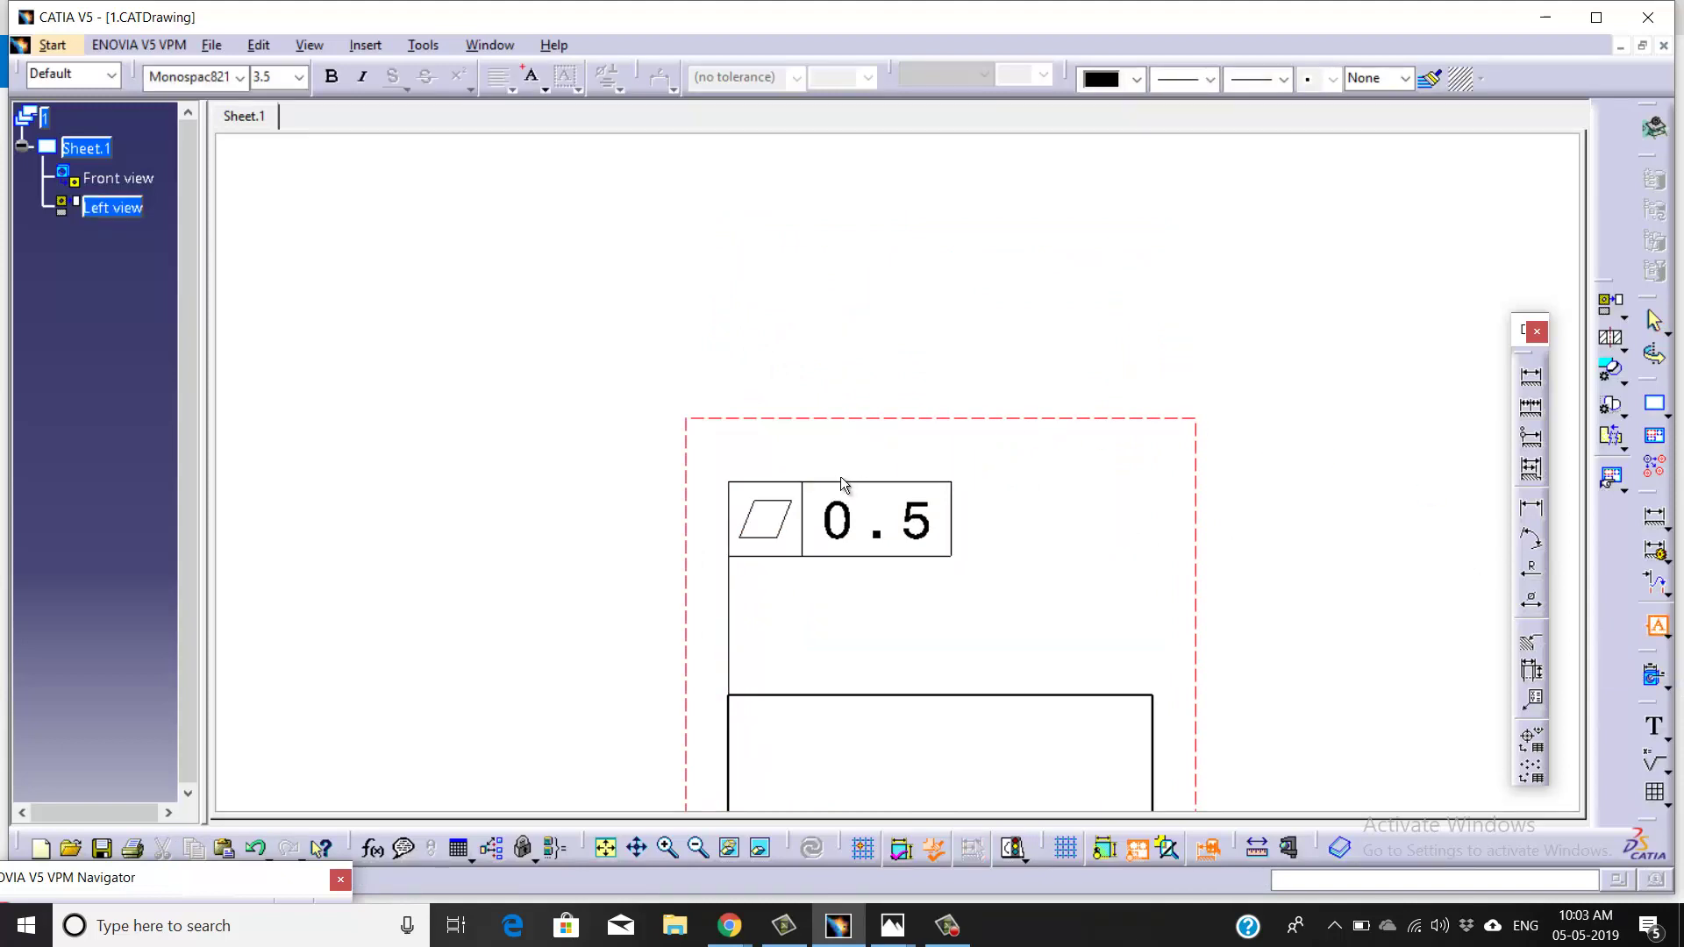
click(849, 485)
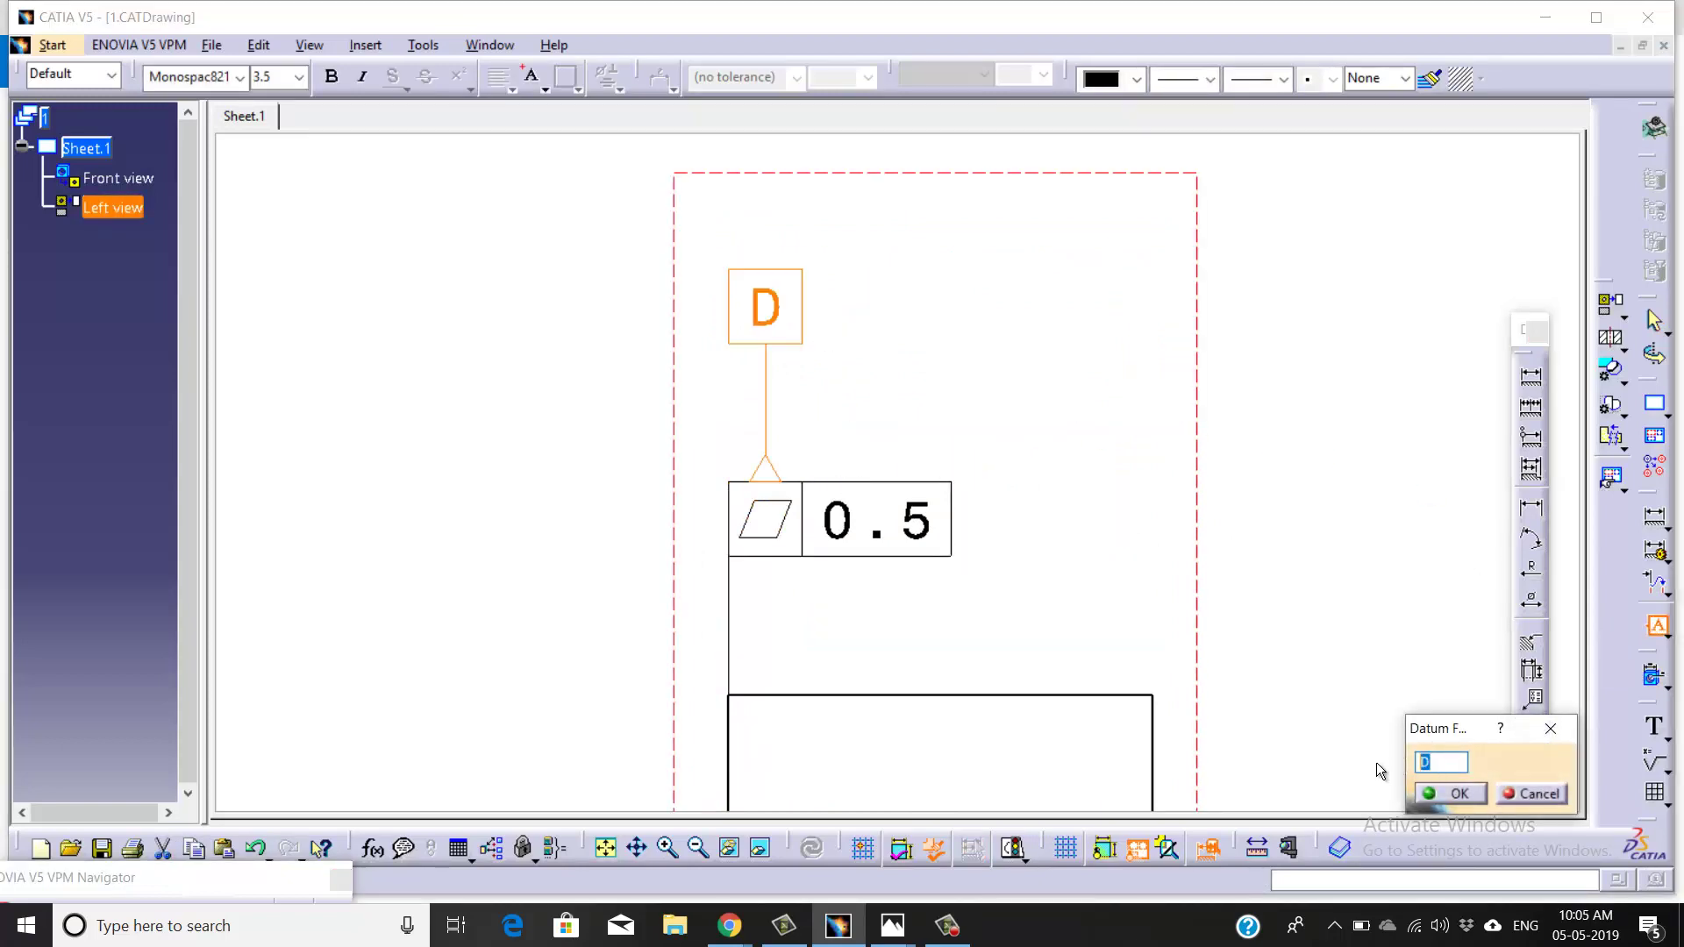
text(A)
click(1452, 794)
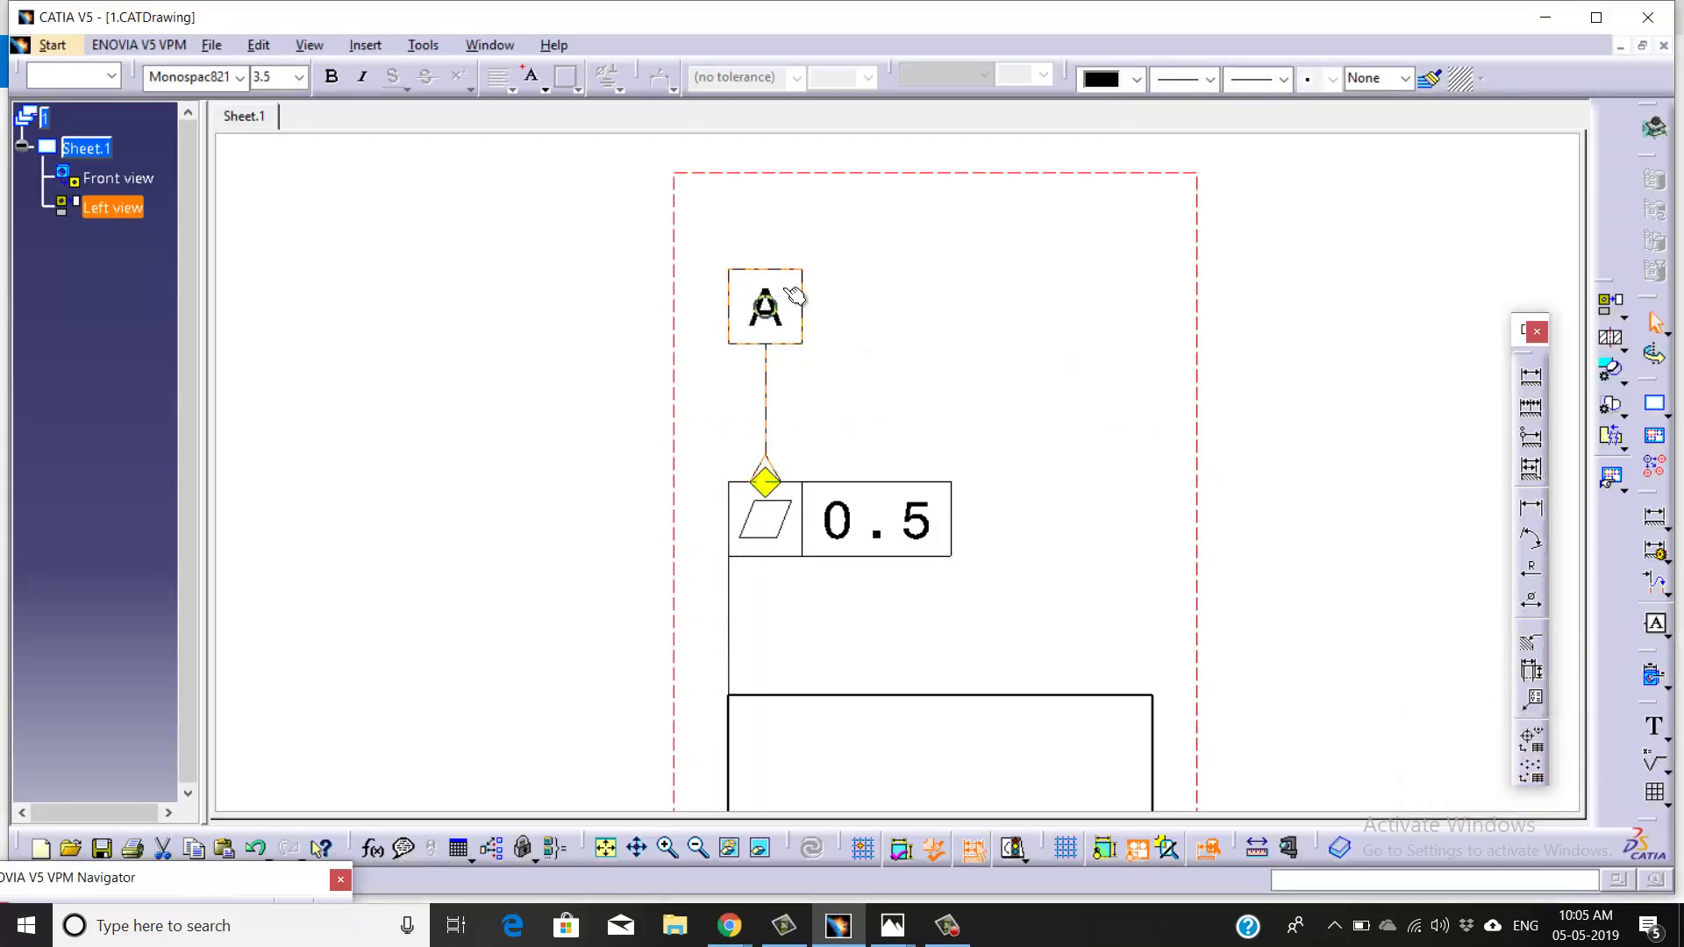
drag(798, 296, 869, 329)
click(1022, 350)
- Activate the front view and place a geometrical tolerance beside it, attached to the top edge of the right raised land
mouse_move(1003, 380)
middle_down()
mouse_move(998, 583)
mouse_move(1083, 466)
middle_up()
middle_drag(864, 516, 1035, 504)
mouse_move(872, 444)
ctrl+middle_down()
mouse_move(978, 485)
mouse_move(1029, 457)
ctrl+middle_up()
double_click(1007, 424)
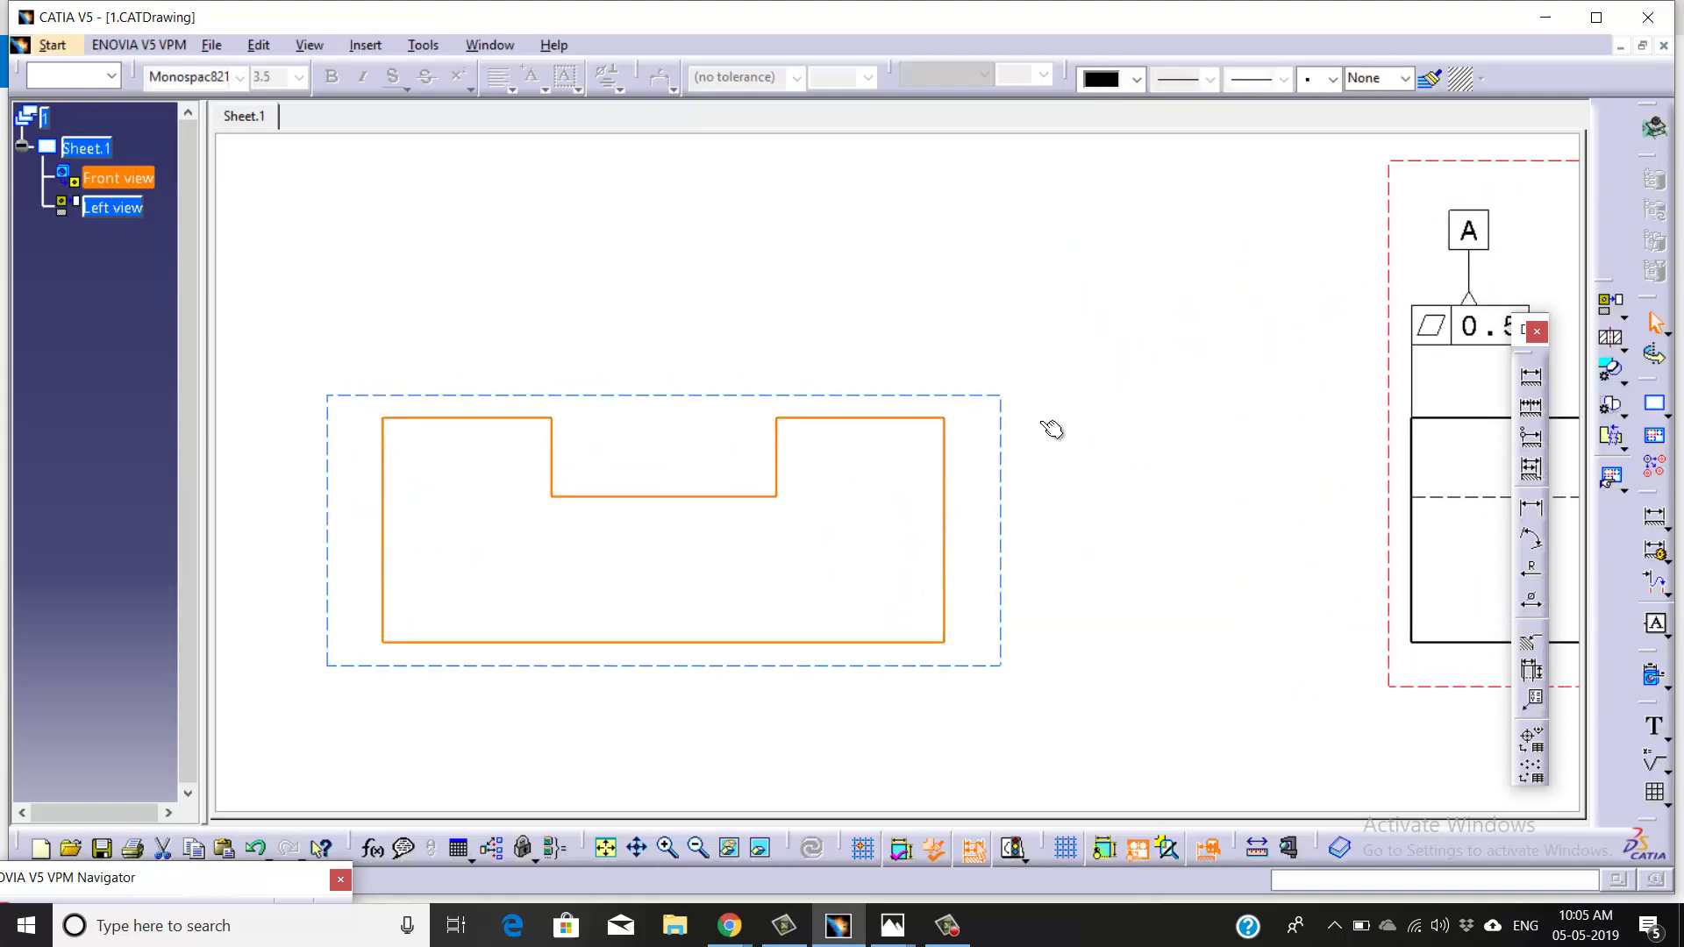
click(1669, 632)
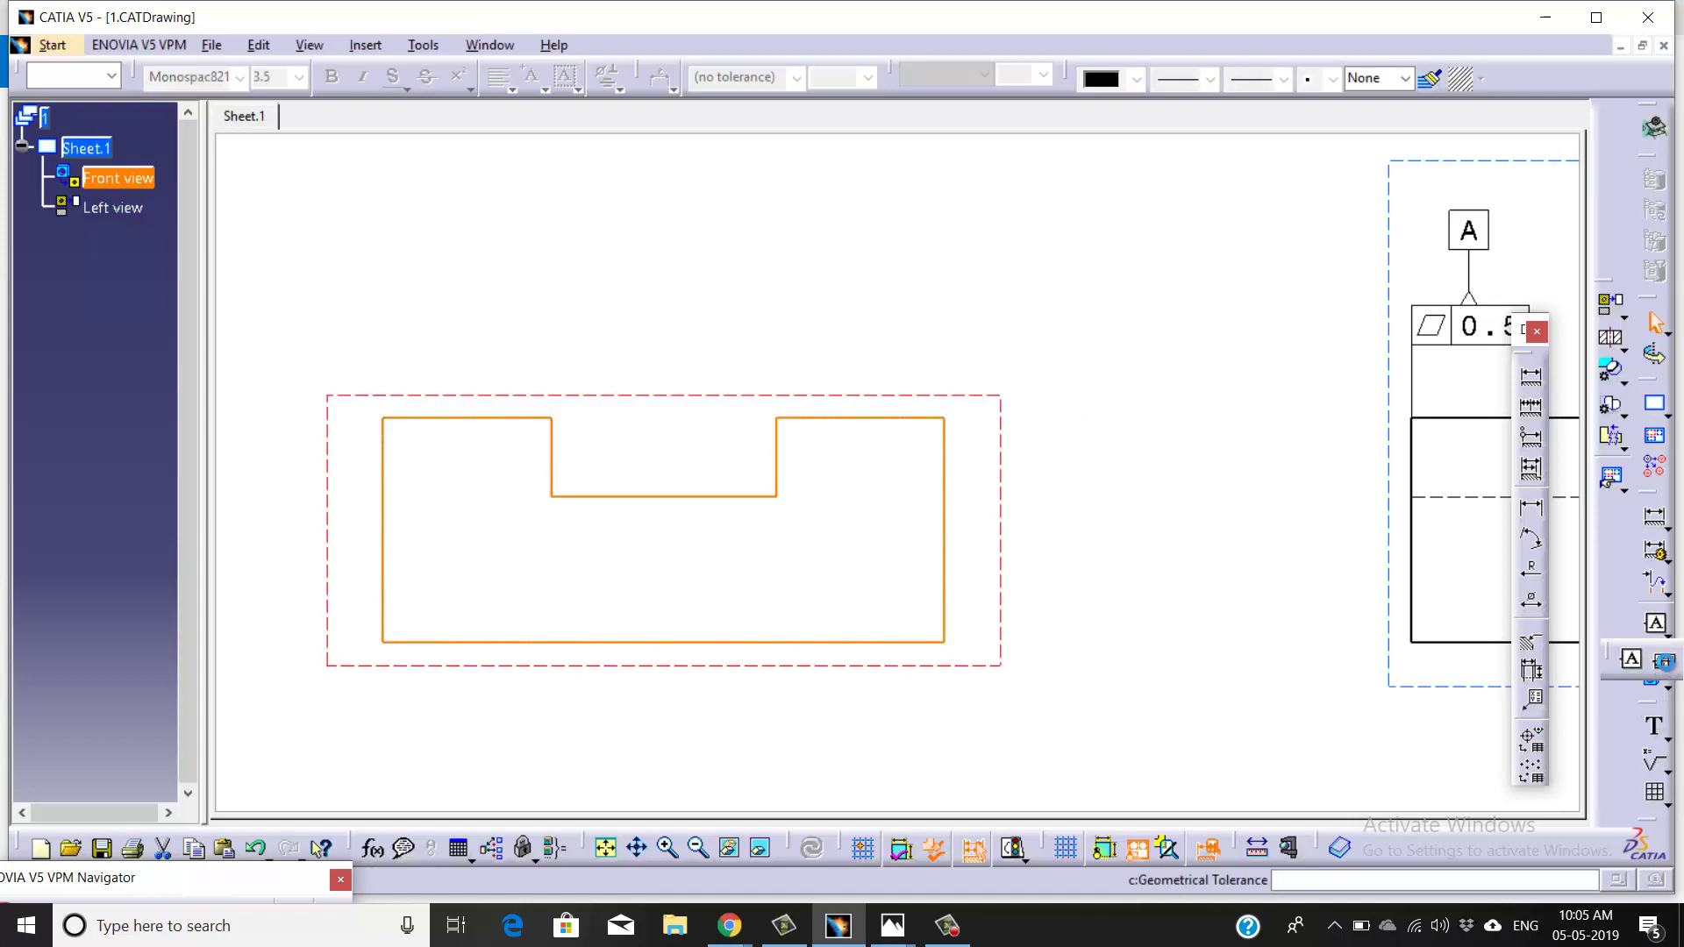
click(1664, 662)
mouse_move(1079, 466)
middle_down()
mouse_move(1015, 492)
mouse_move(987, 448)
middle_up()
click(809, 438)
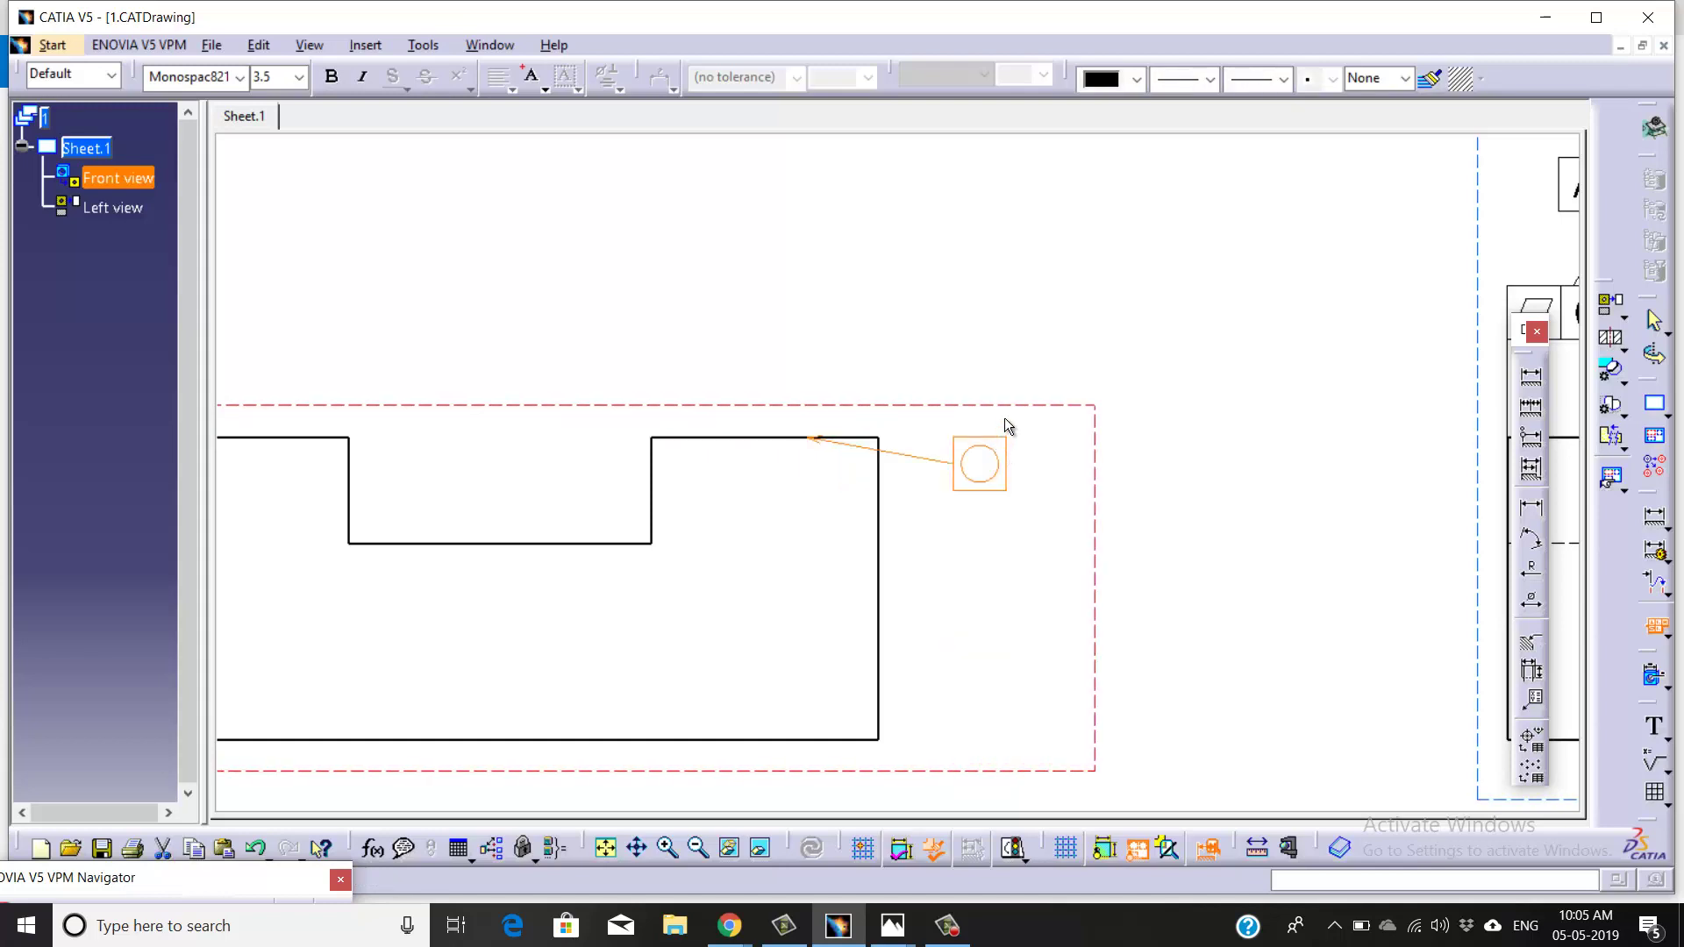
click(1006, 423)
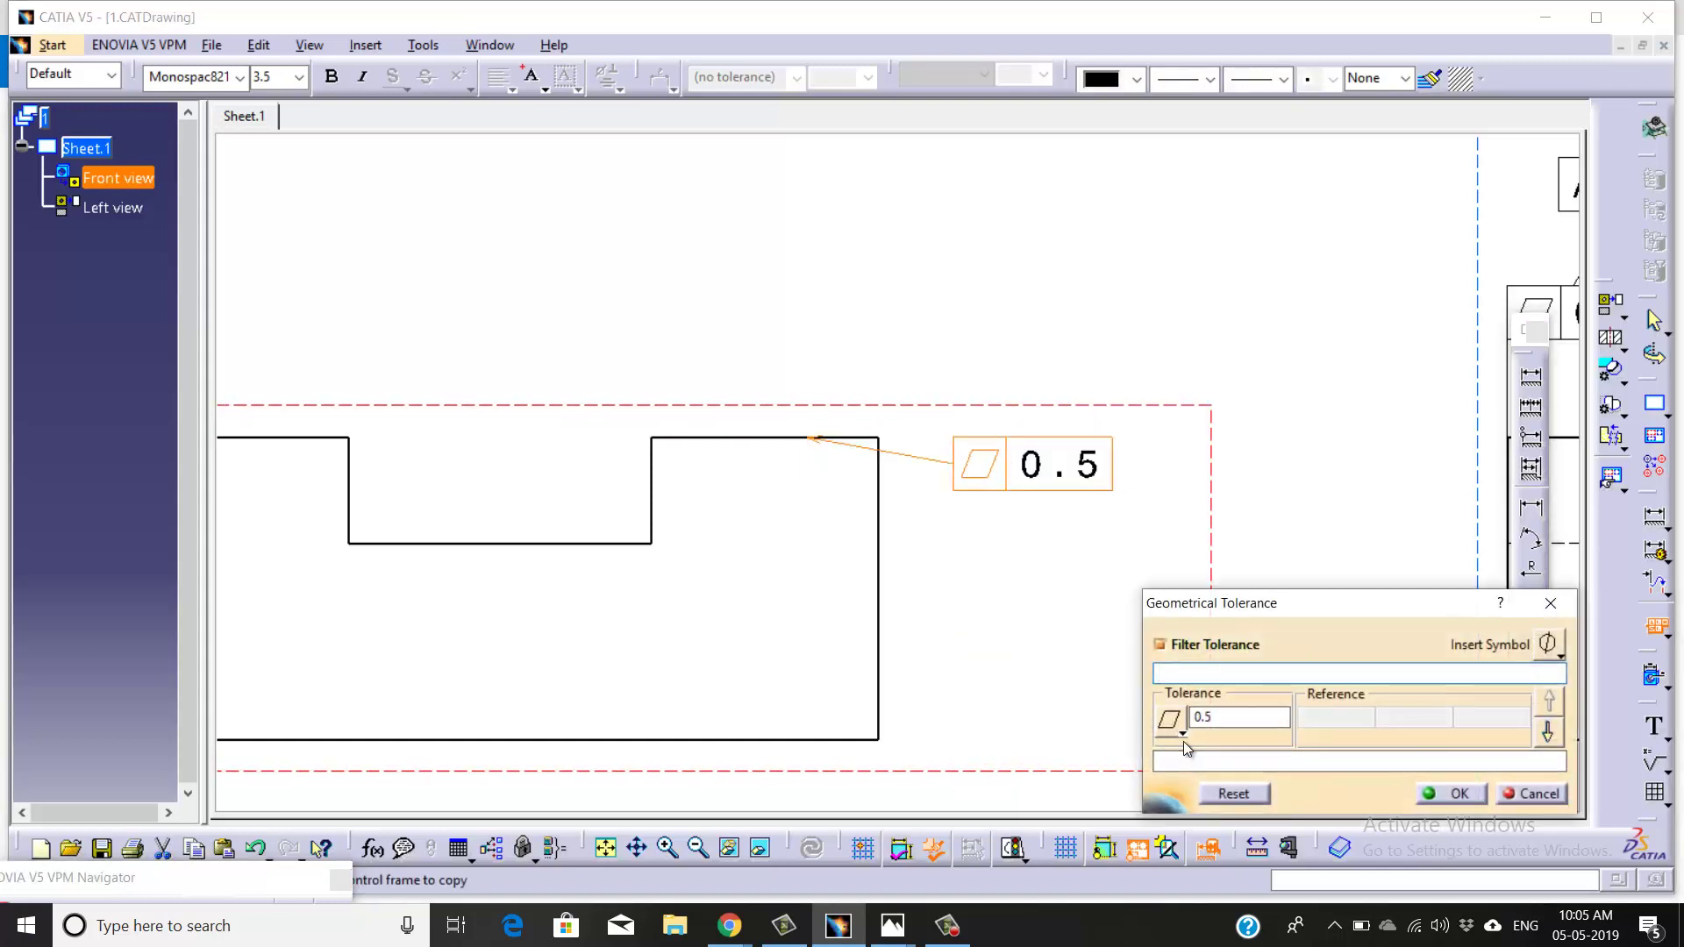
- Define the new tolerance as perpendicularity 0.5 with reference A
click(1183, 737)
click(1203, 693)
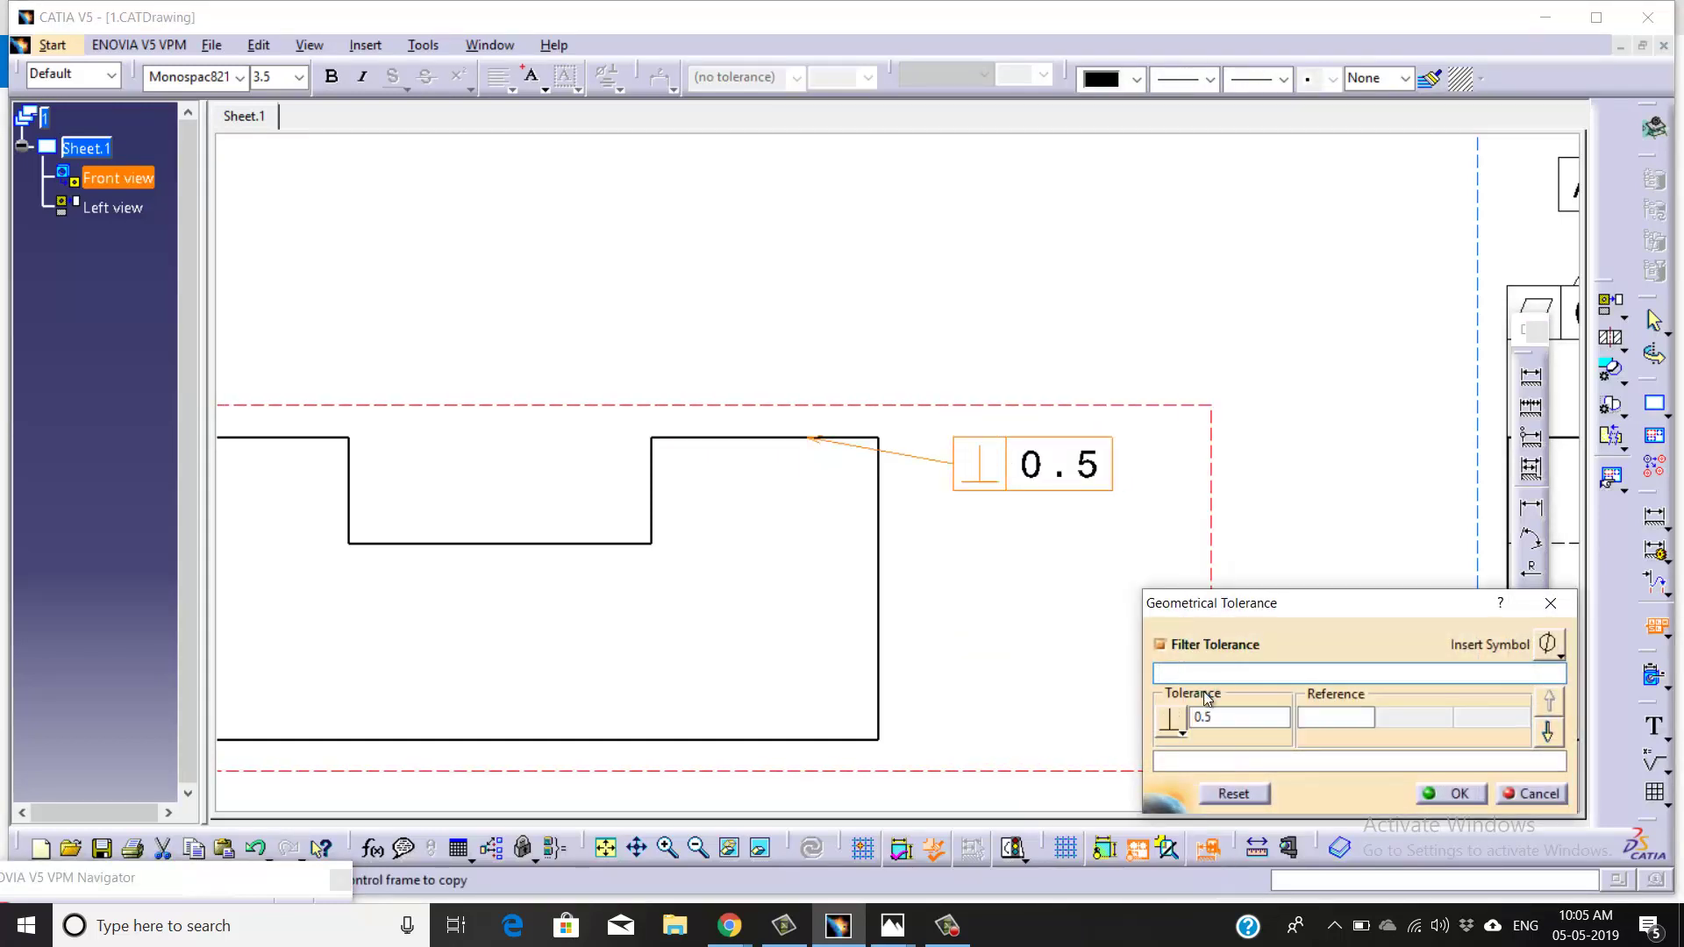
click(1235, 718)
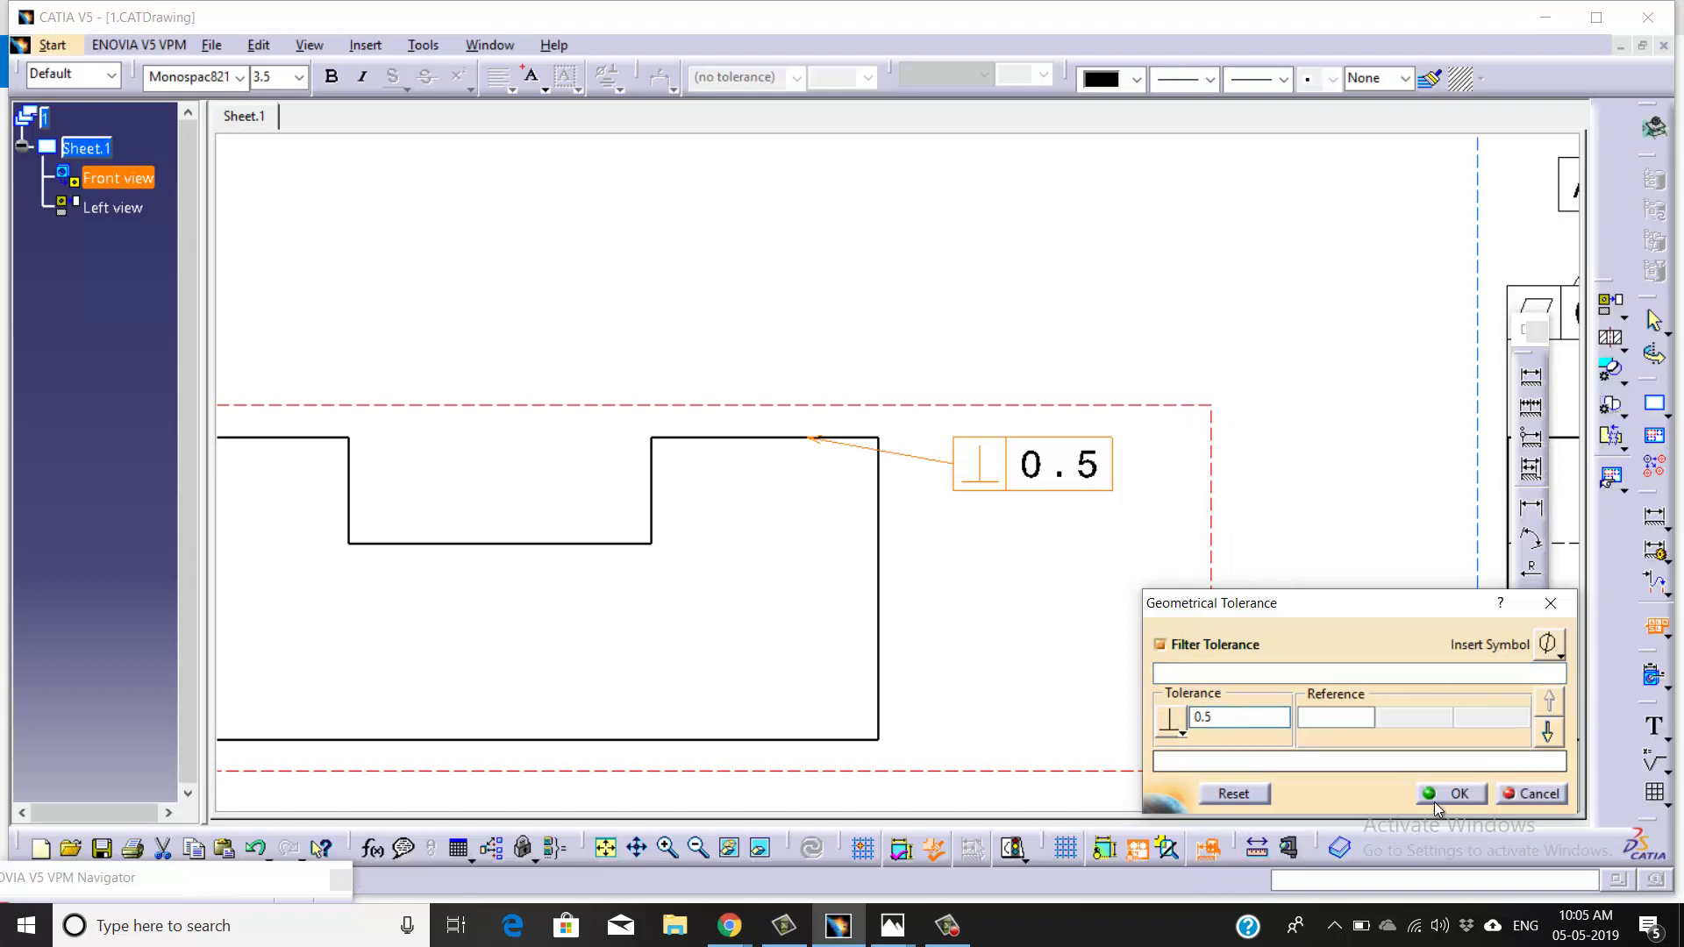
click(1316, 717)
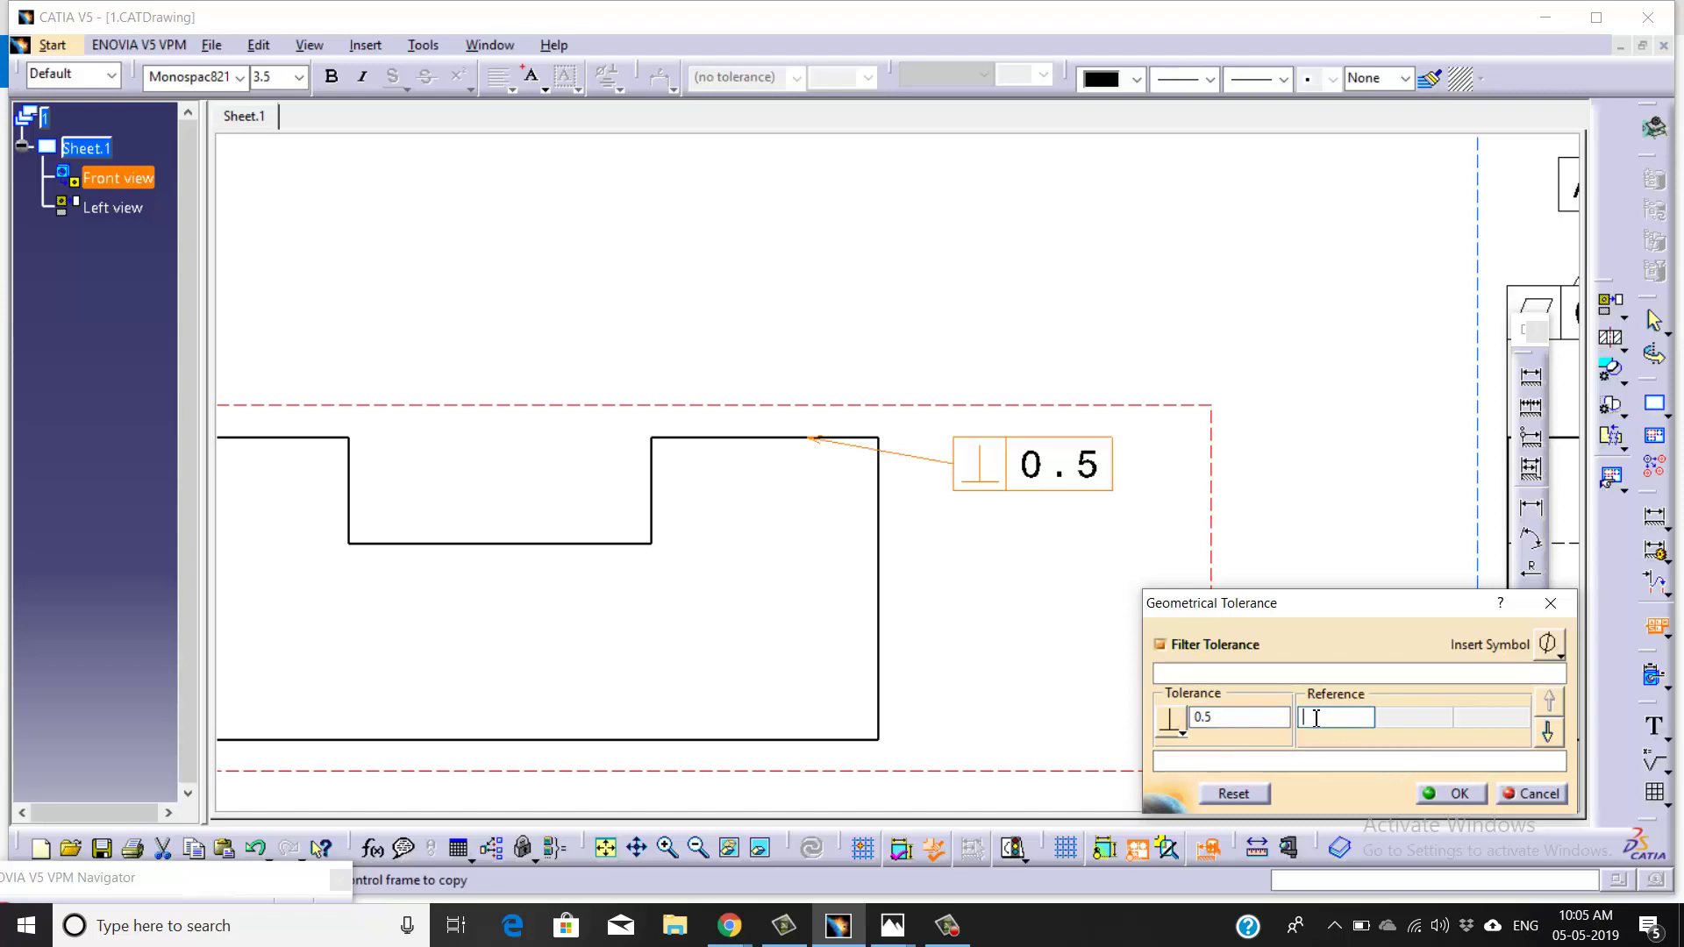
text(A)
click(1458, 794)
- Align the perpendicularity frame level with the top edge and copy the flatness frame's format onto it
drag(1015, 464, 1019, 446)
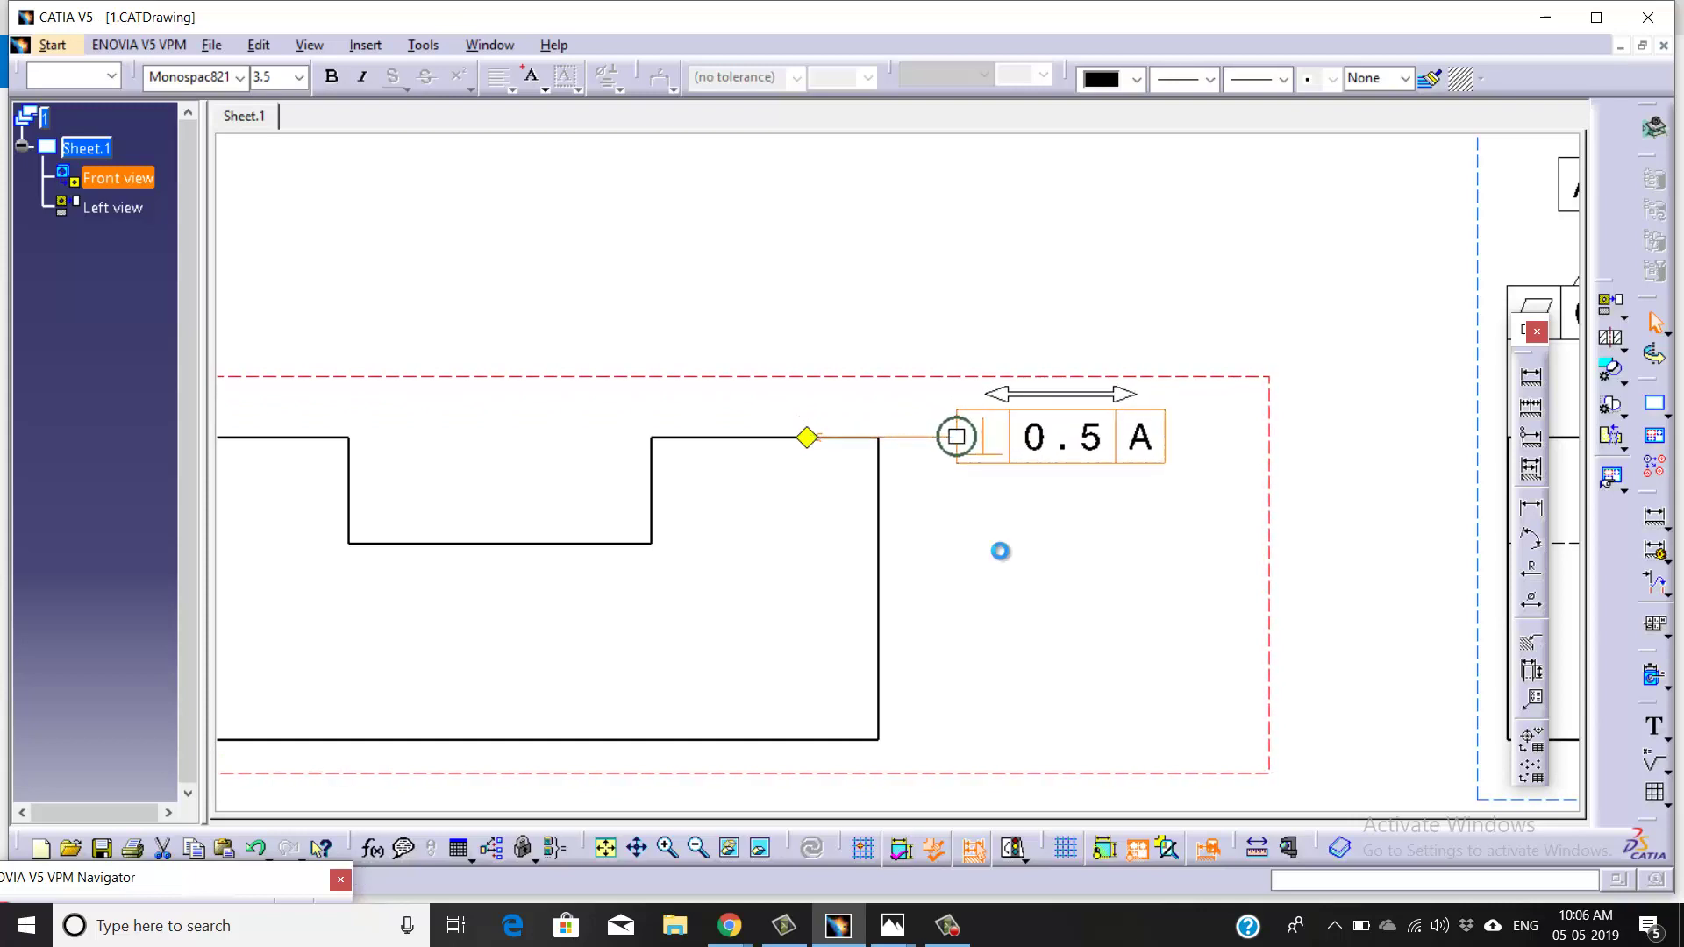
click(1000, 553)
mouse_move(1003, 554)
middle_down()
mouse_move(1014, 530)
mouse_move(910, 577)
middle_up()
click(895, 449)
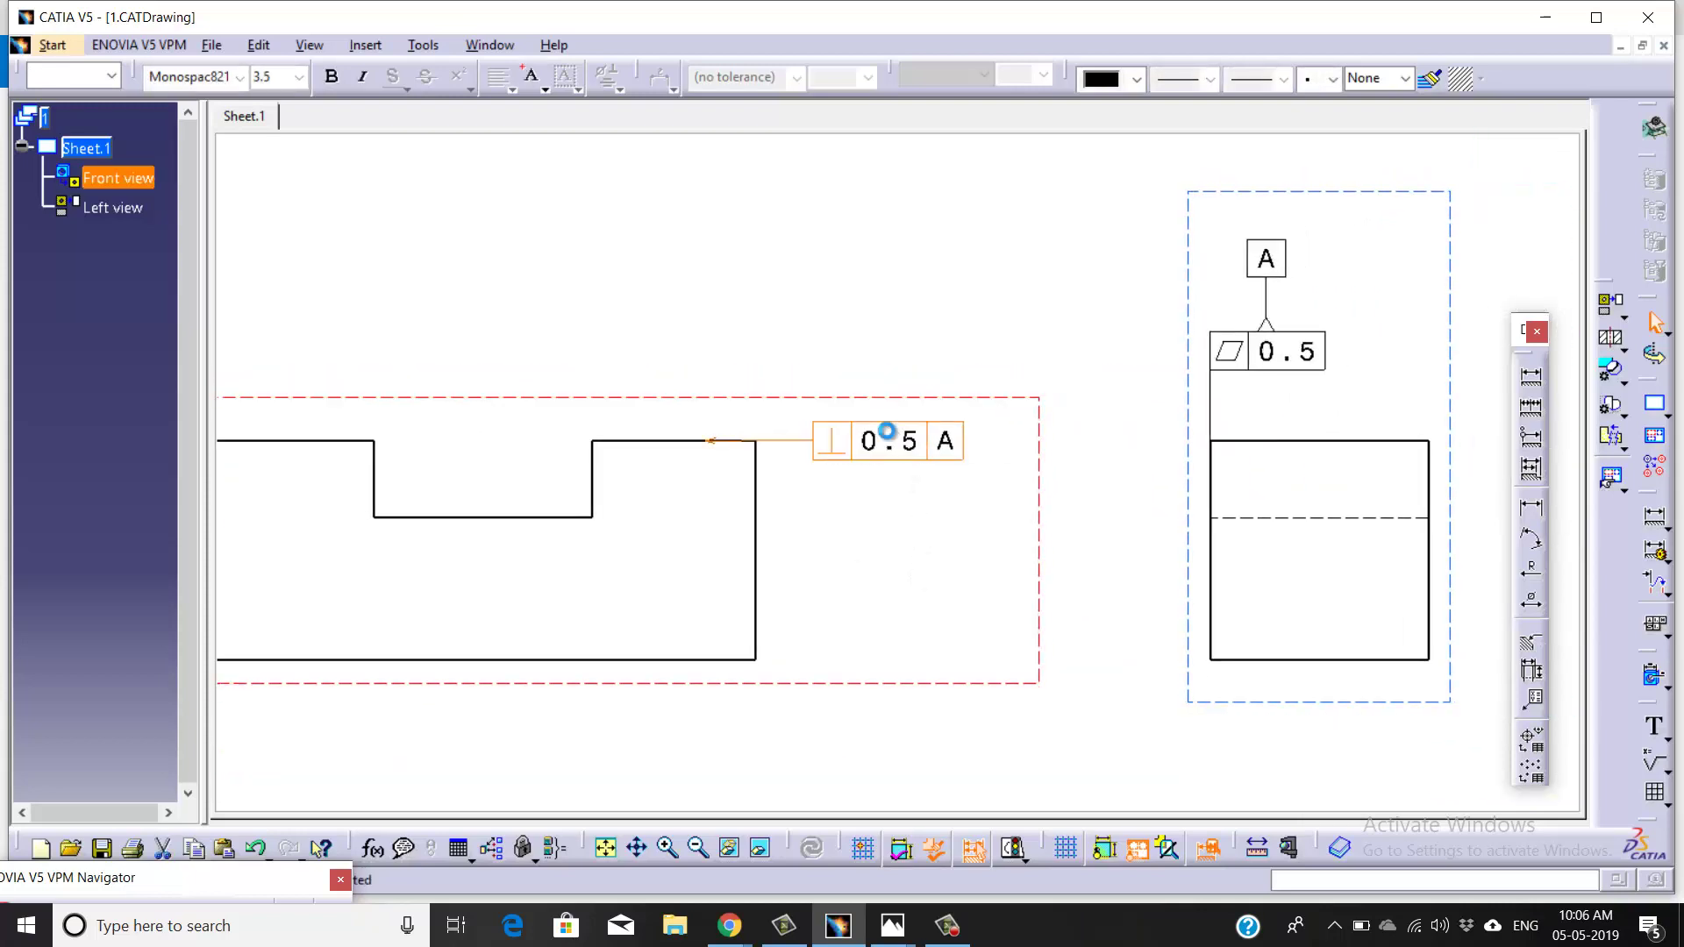
click(1430, 78)
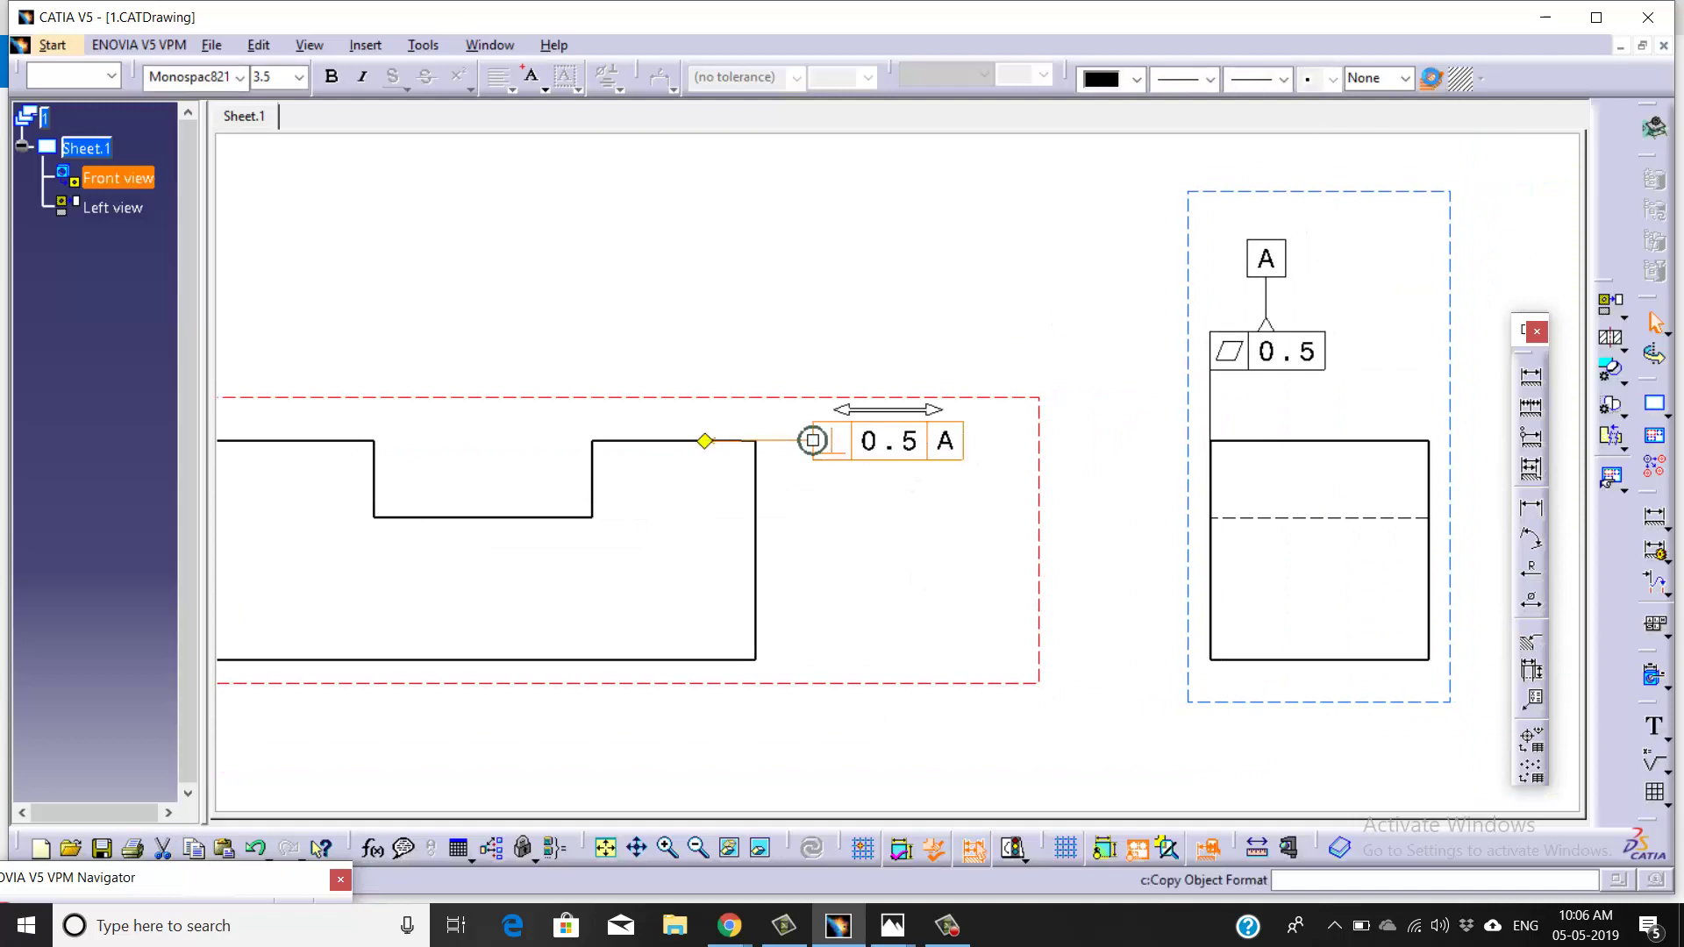
click(1263, 362)
- Attach datum feature B above the perpendicularity tolerance frame and center it over the frame
mouse_move(894, 511)
middle_down()
mouse_move(873, 542)
mouse_move(878, 610)
middle_up()
middle_drag(948, 515, 949, 441)
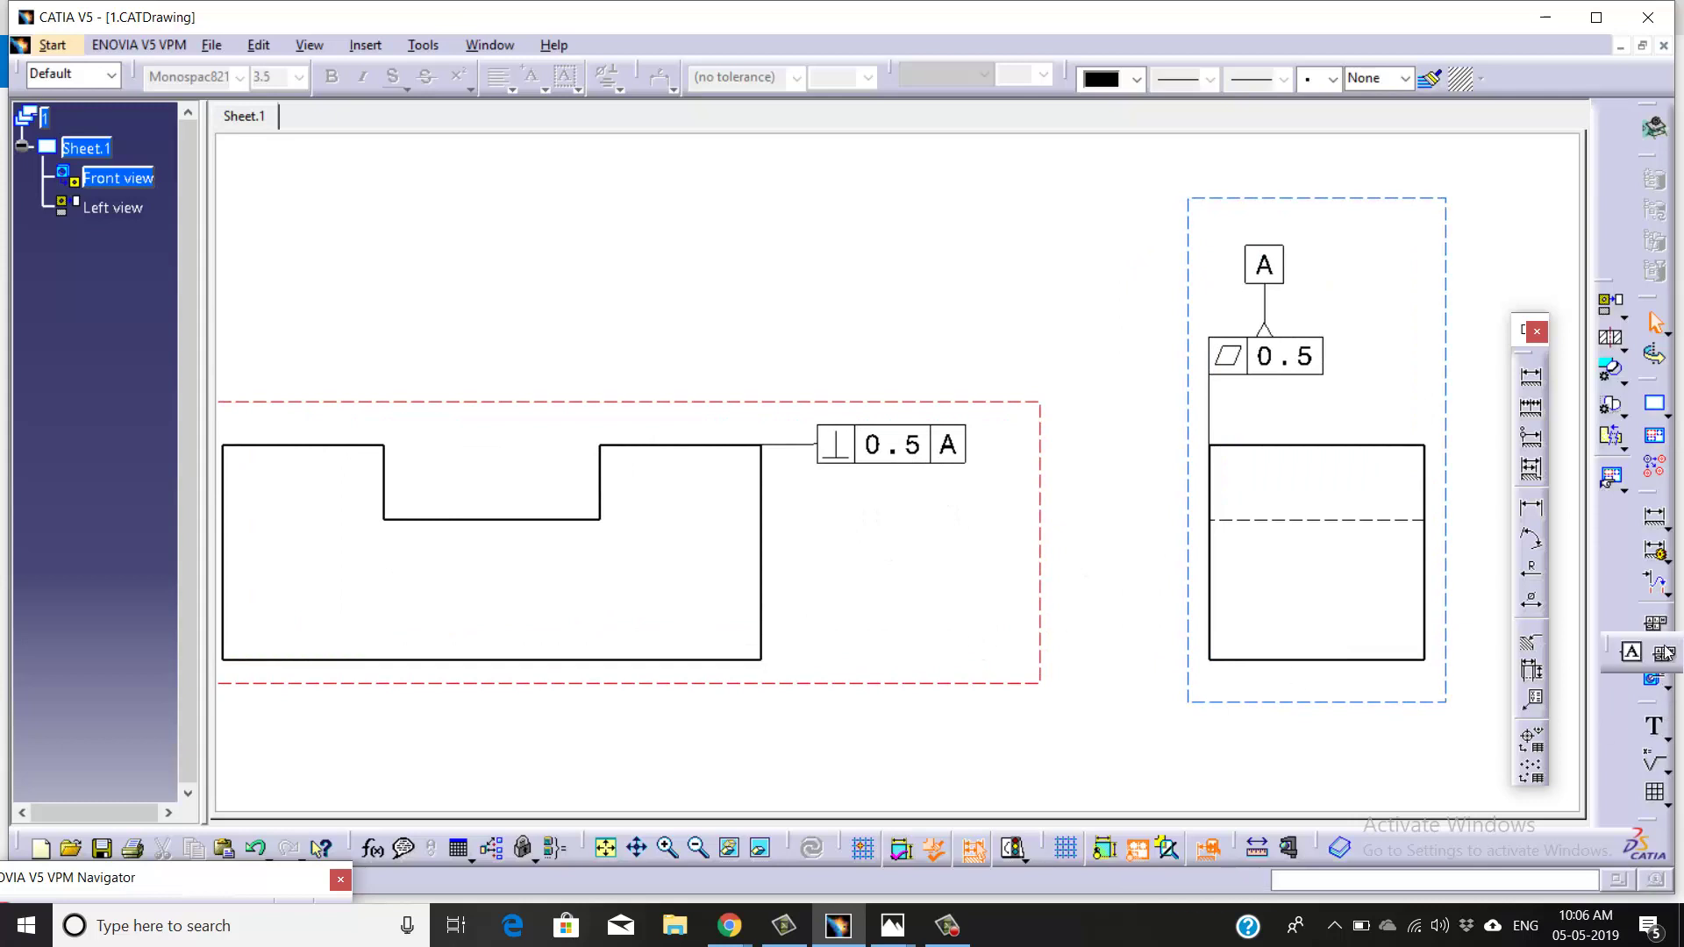
click(1663, 655)
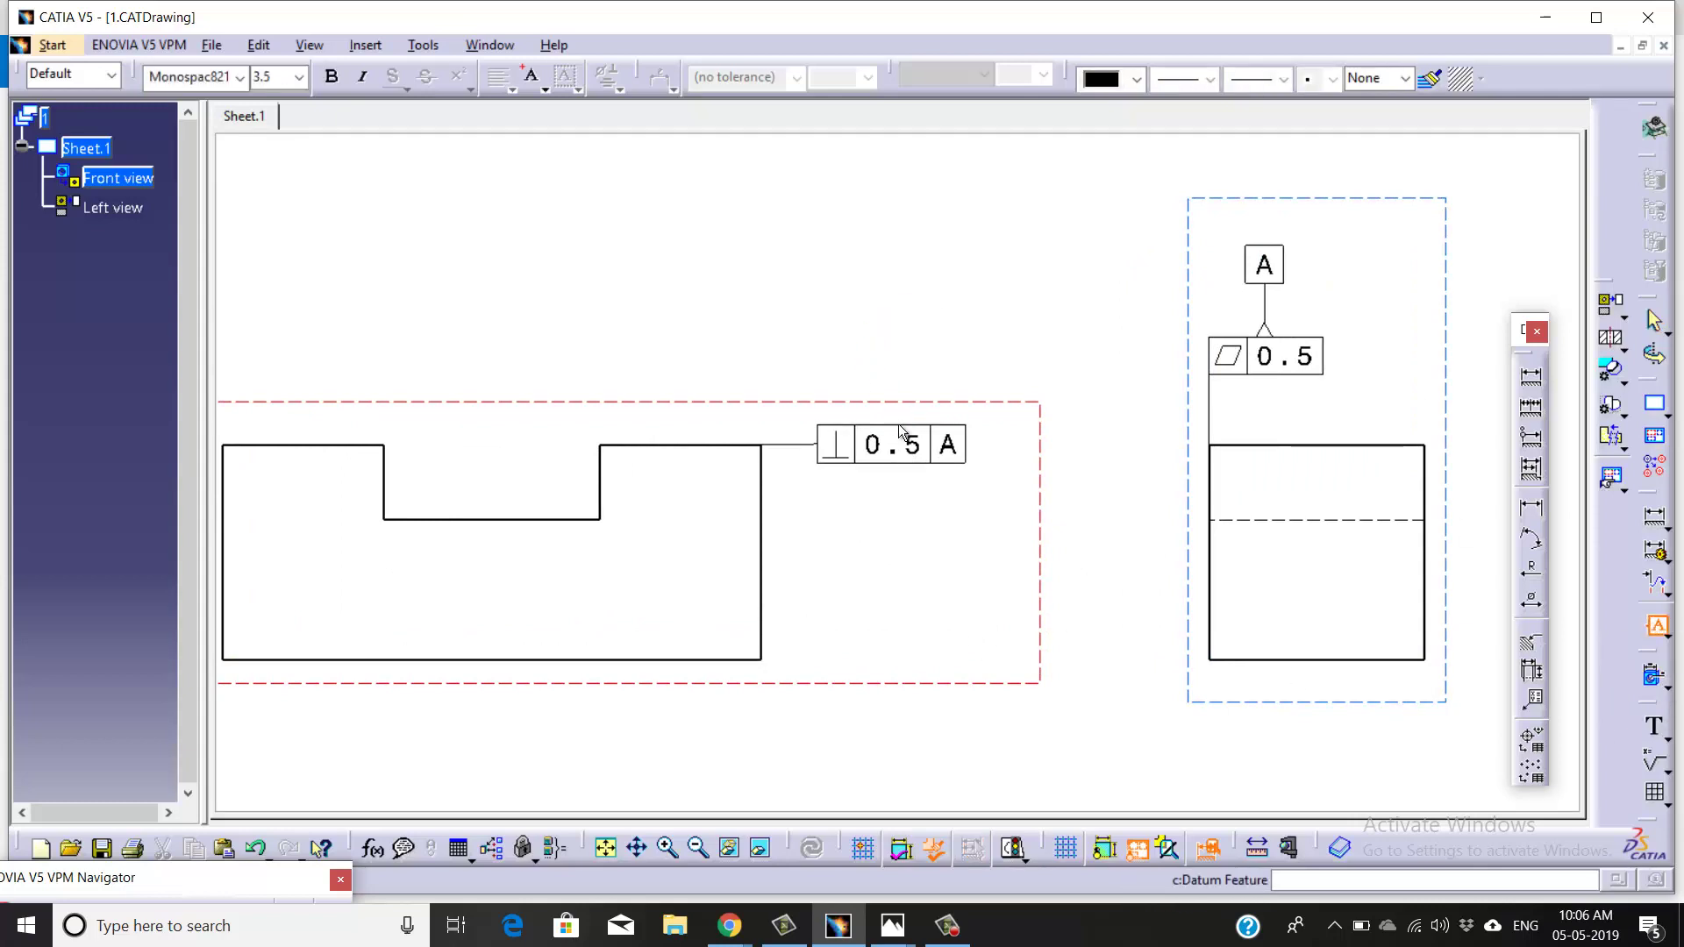
click(898, 425)
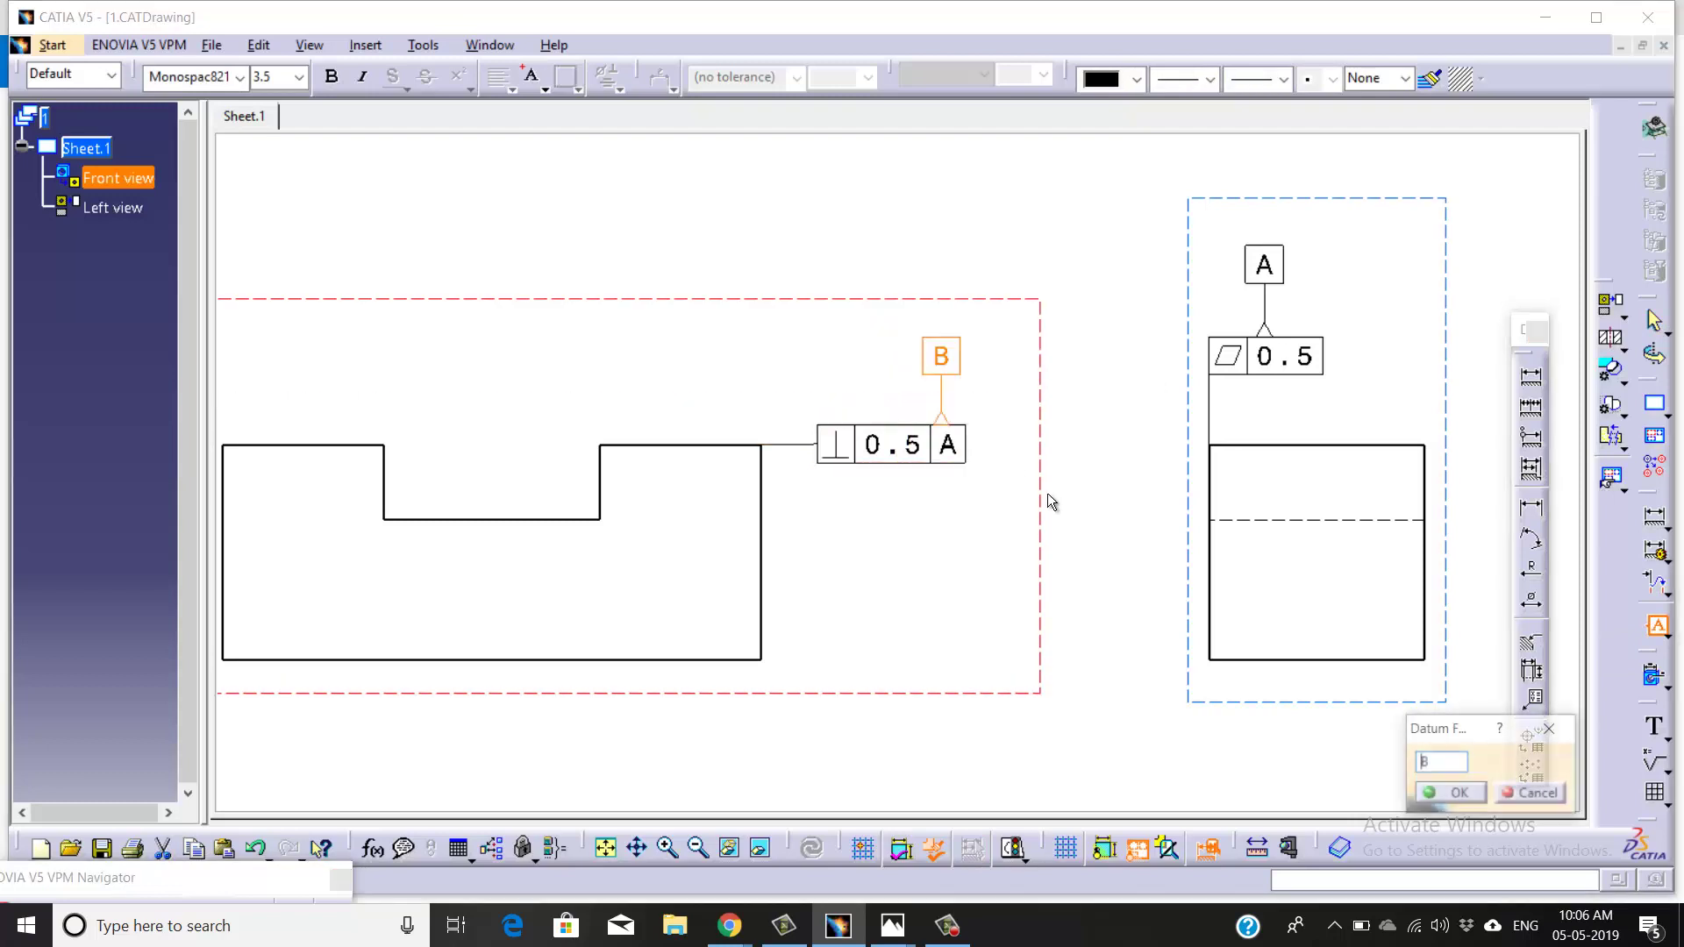
click(1452, 799)
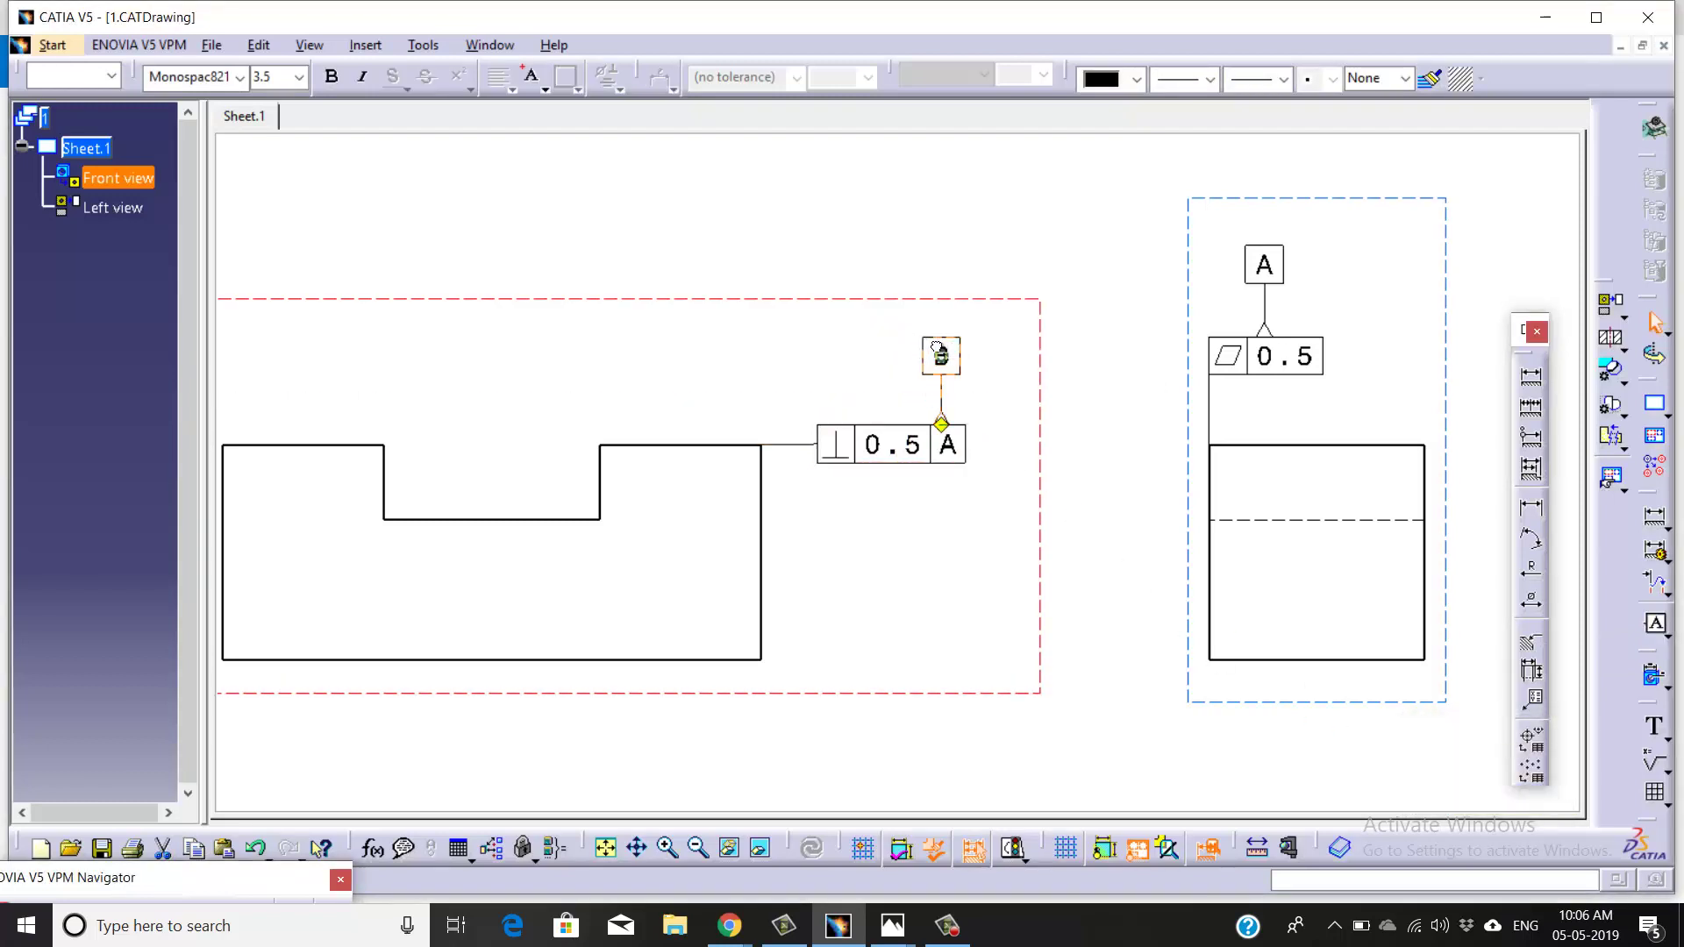
drag(934, 348, 889, 339)
click(857, 537)
- Change the perpendicularity tolerance value to 0.5 CZ in the front view
mouse_move(763, 515)
middle_down()
mouse_move(868, 520)
mouse_move(960, 498)
mouse_move(970, 518)
mouse_move(947, 564)
mouse_move(986, 502)
middle_up()
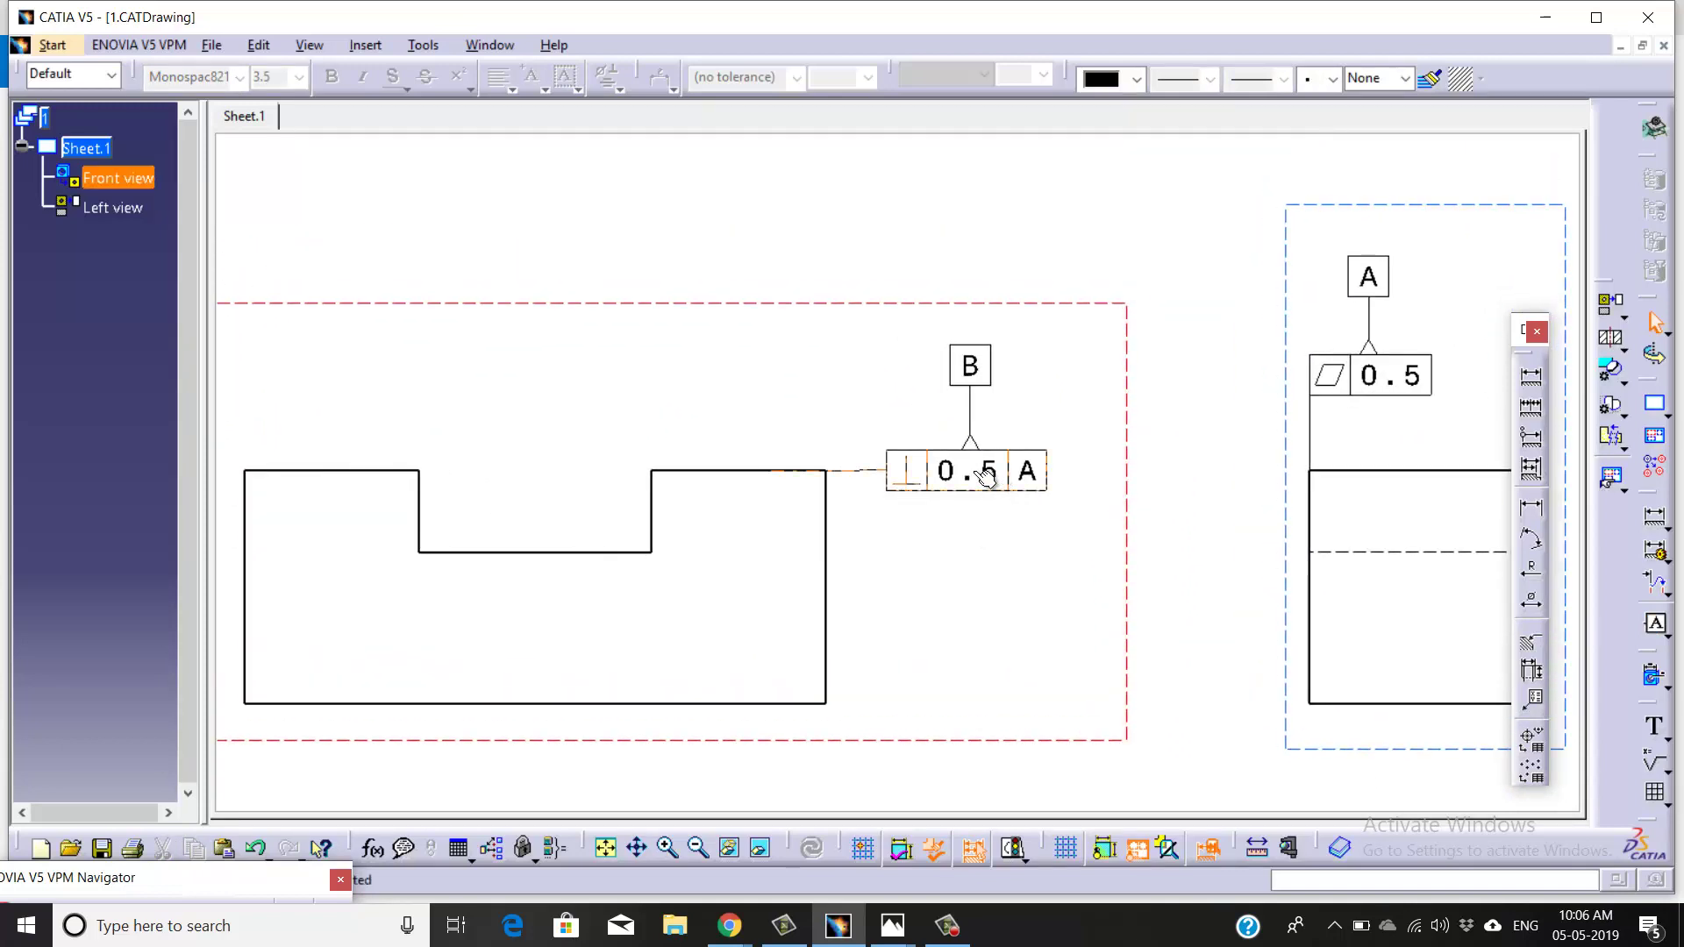
double_click(962, 471)
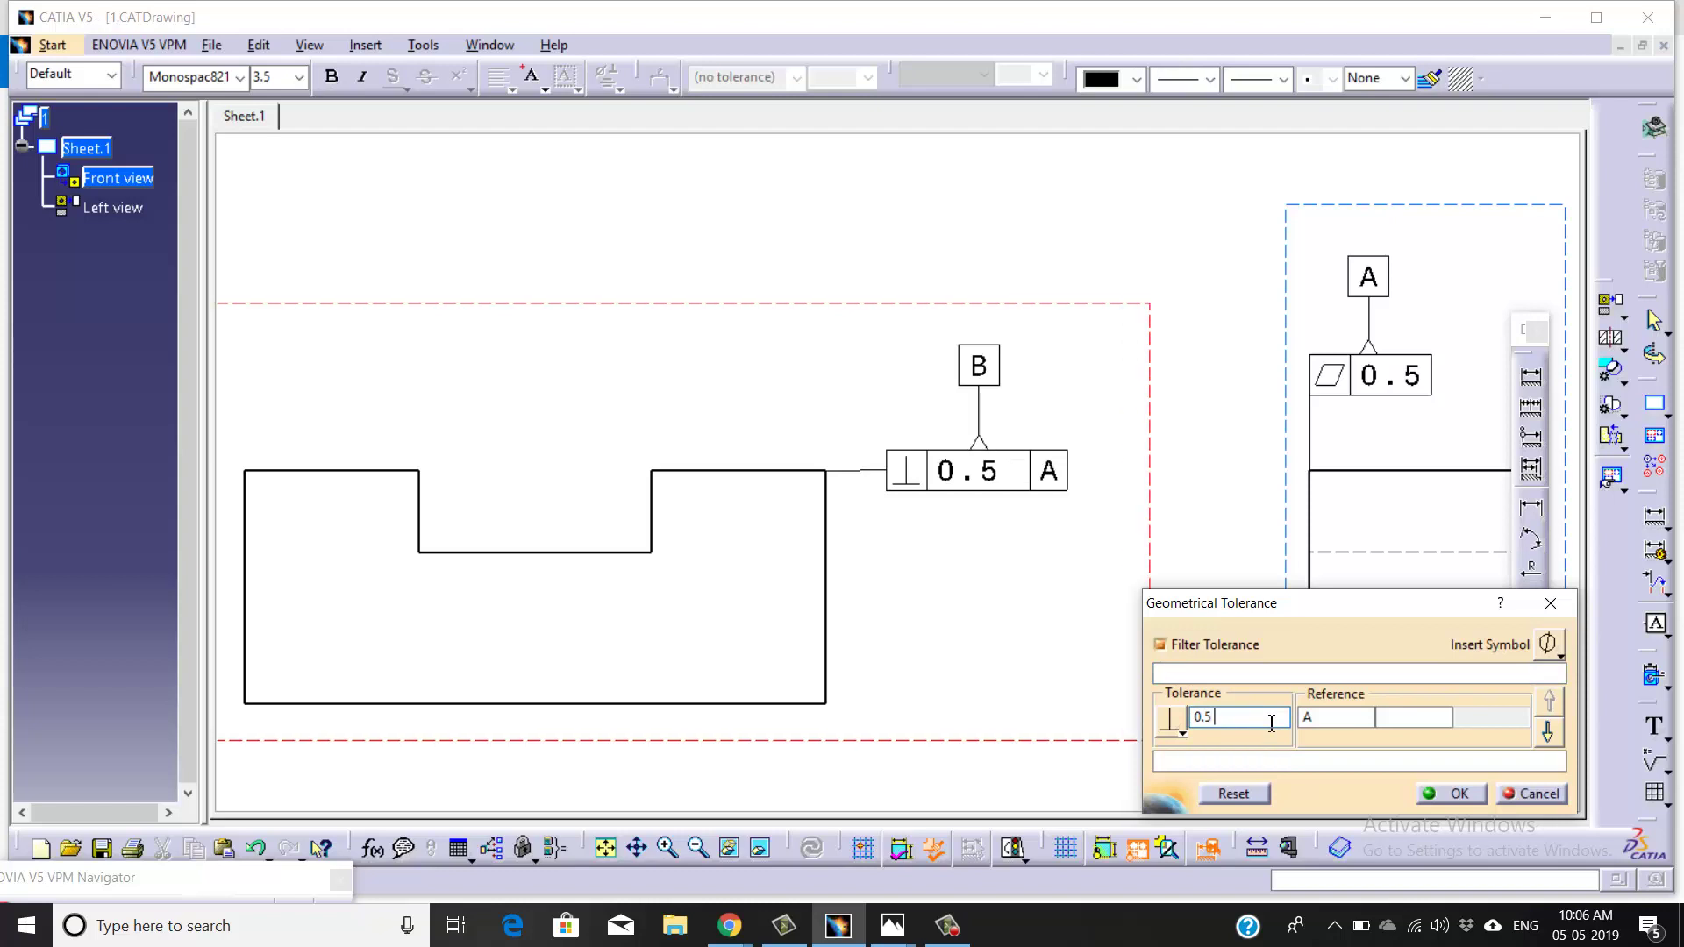
text(CZ)
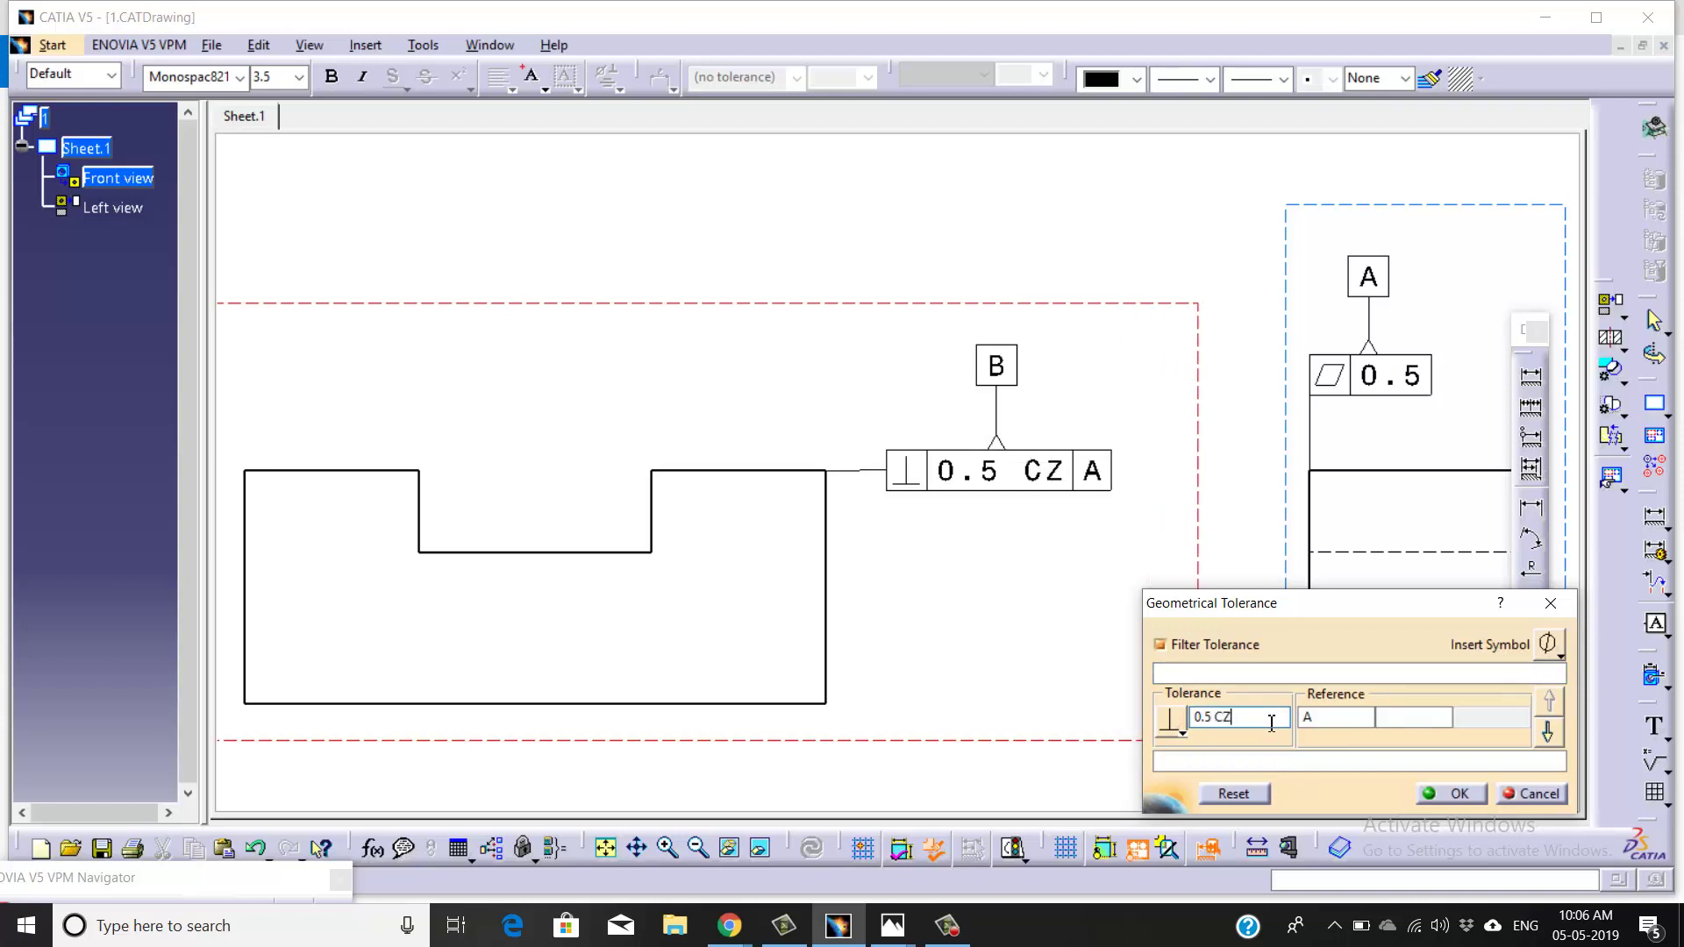
click(1447, 793)
middle_drag(1004, 579, 1026, 613)
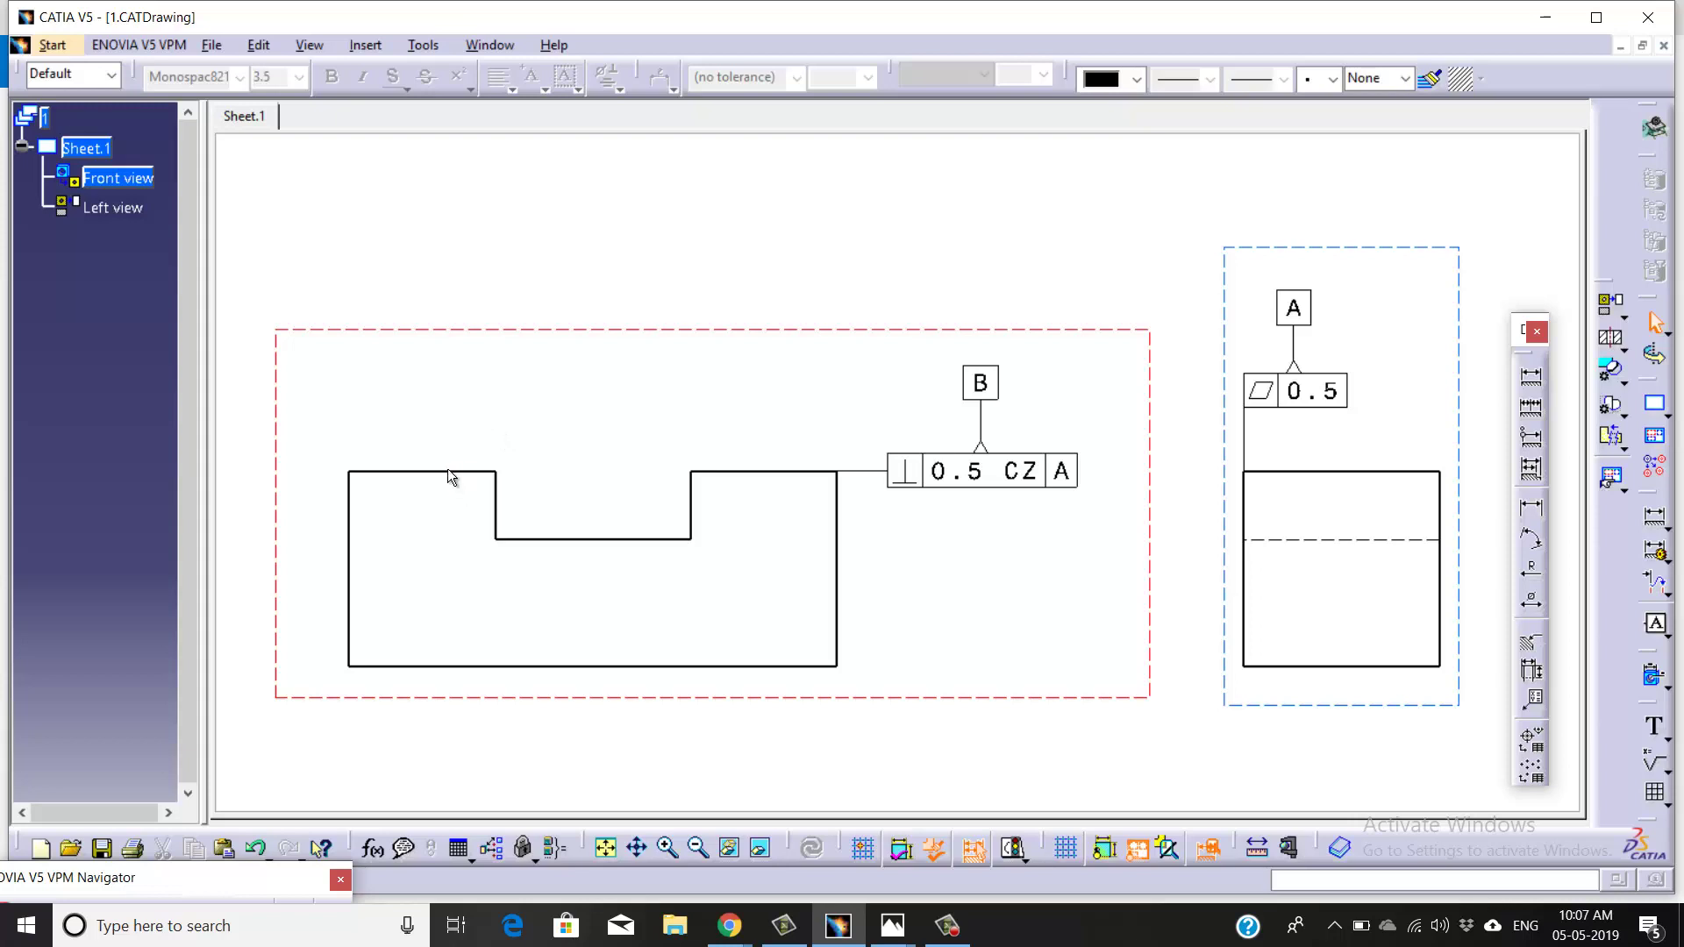
middle_drag(1053, 618, 993, 602)
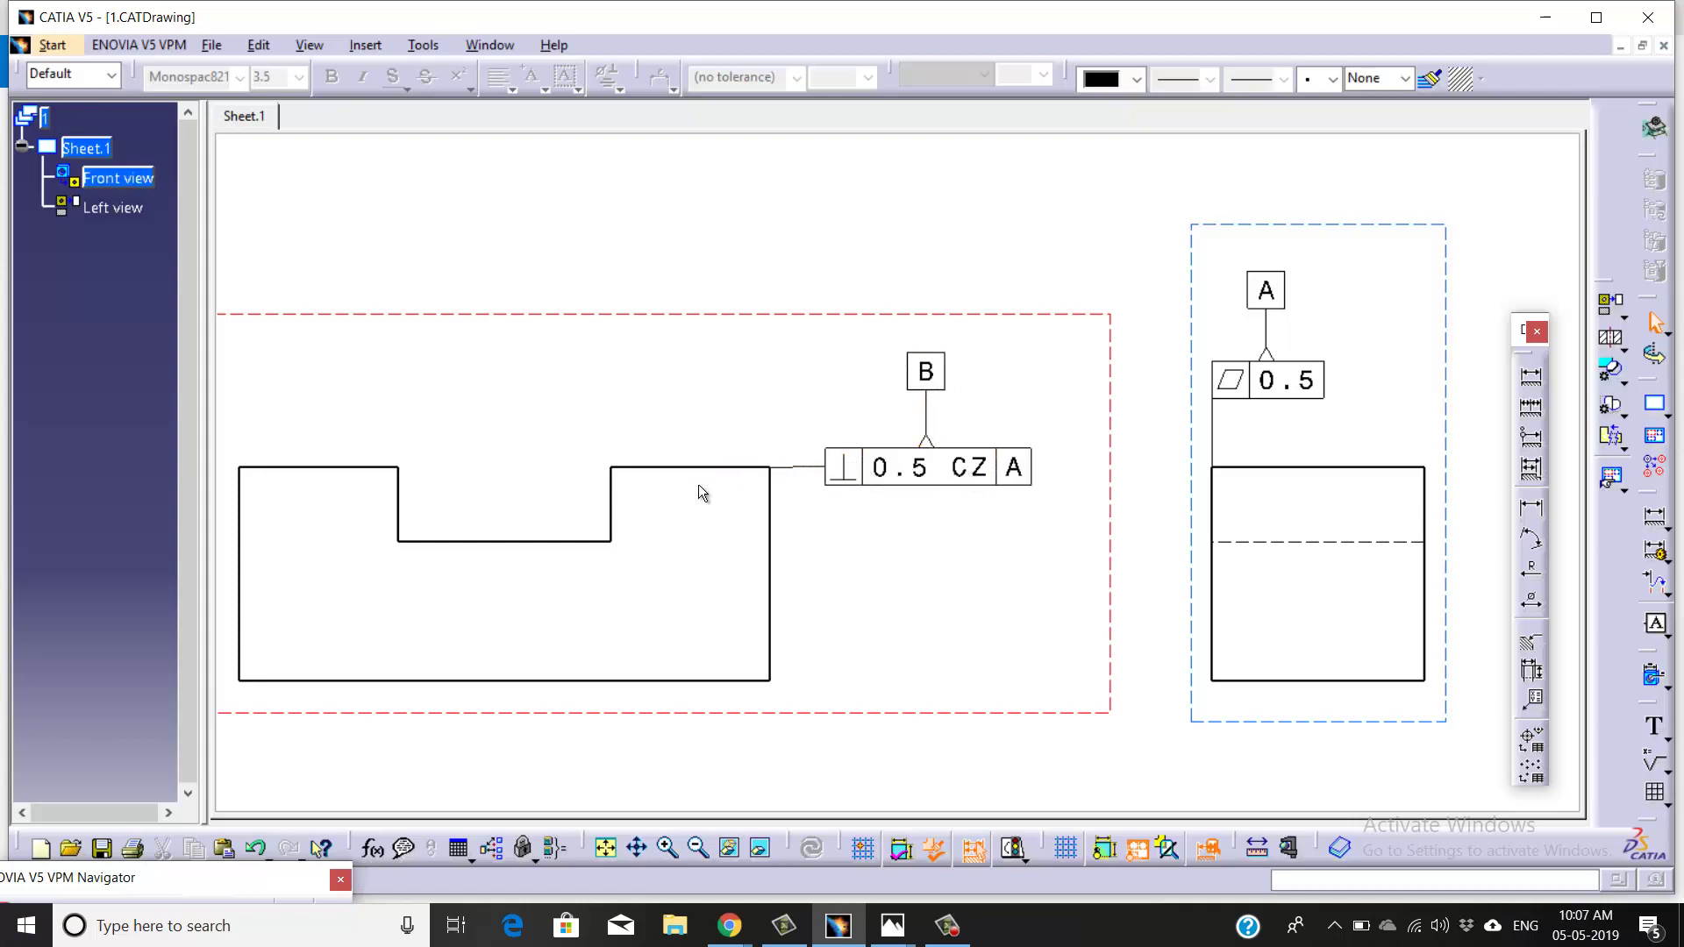
click(399, 467)
middle_drag(924, 519, 934, 497)
click(923, 465)
click(928, 535)
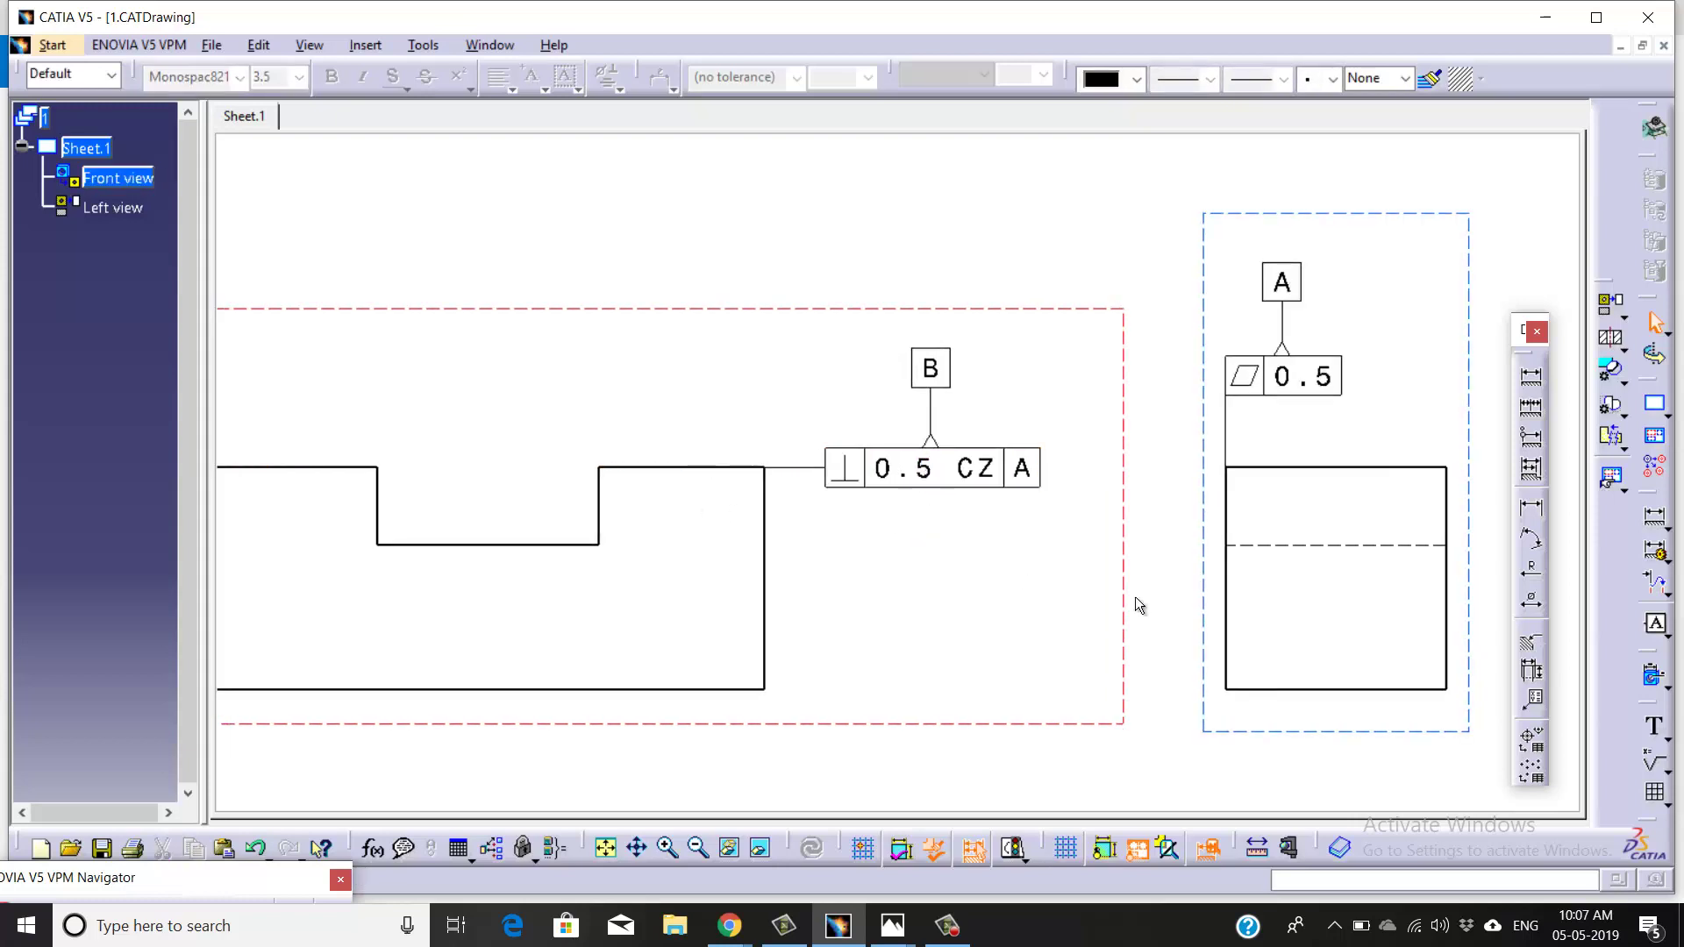
- Add the text "Common Zone" at the front view's perpendicularity tolerance frame
click(1670, 745)
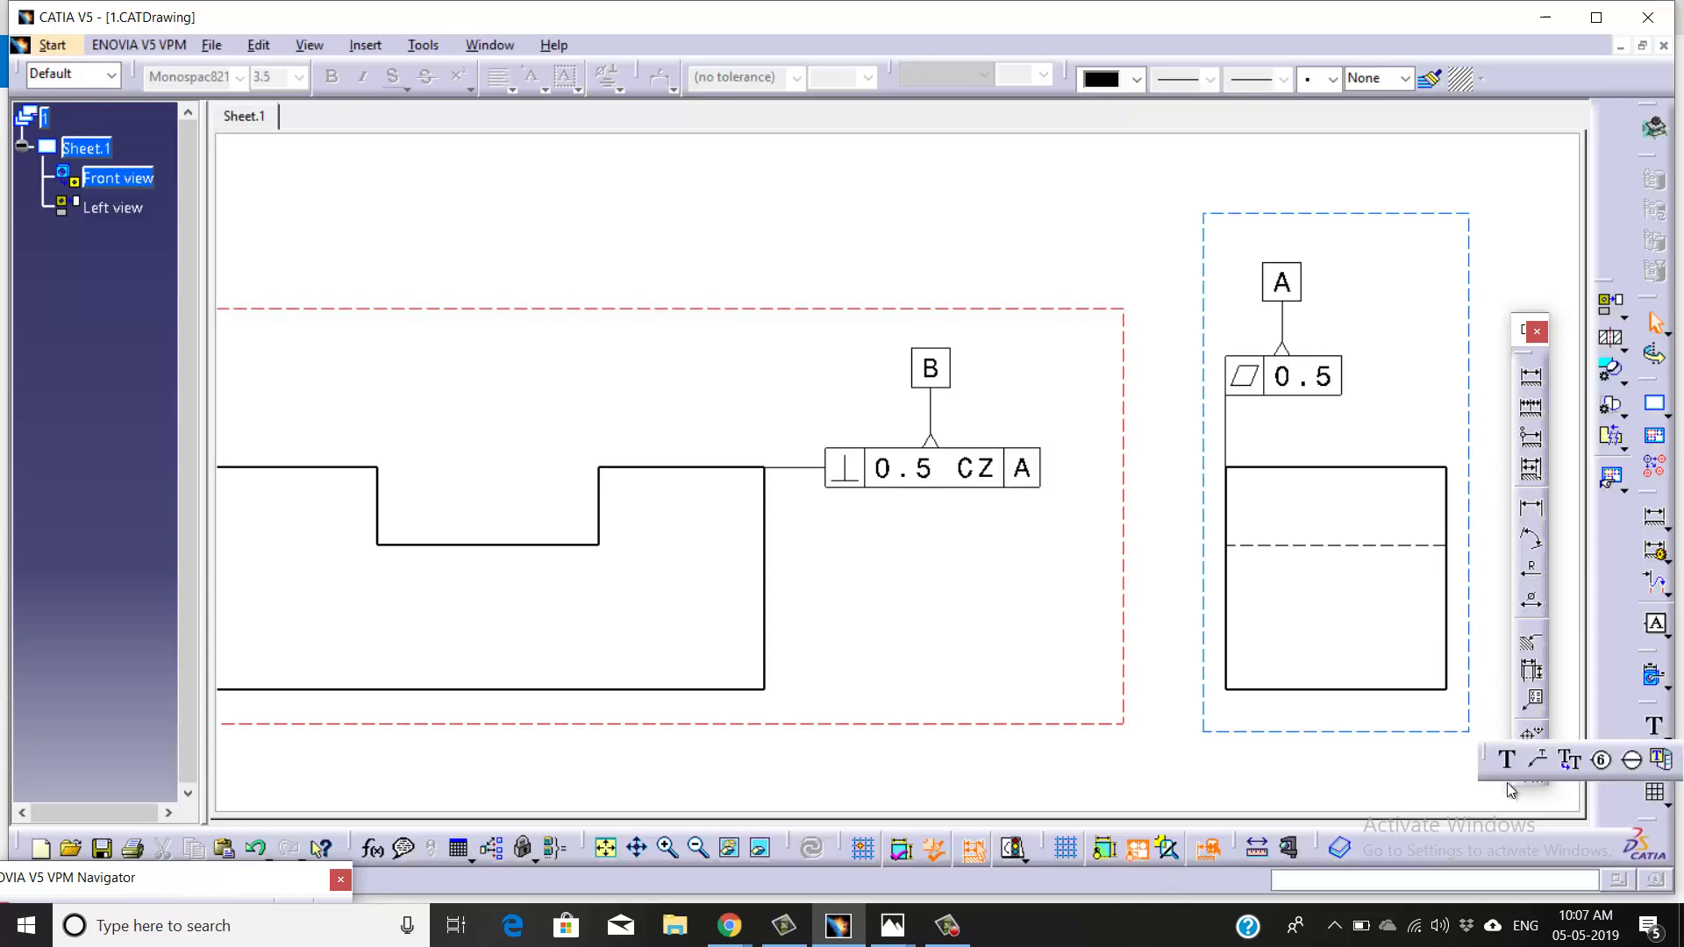
click(860, 518)
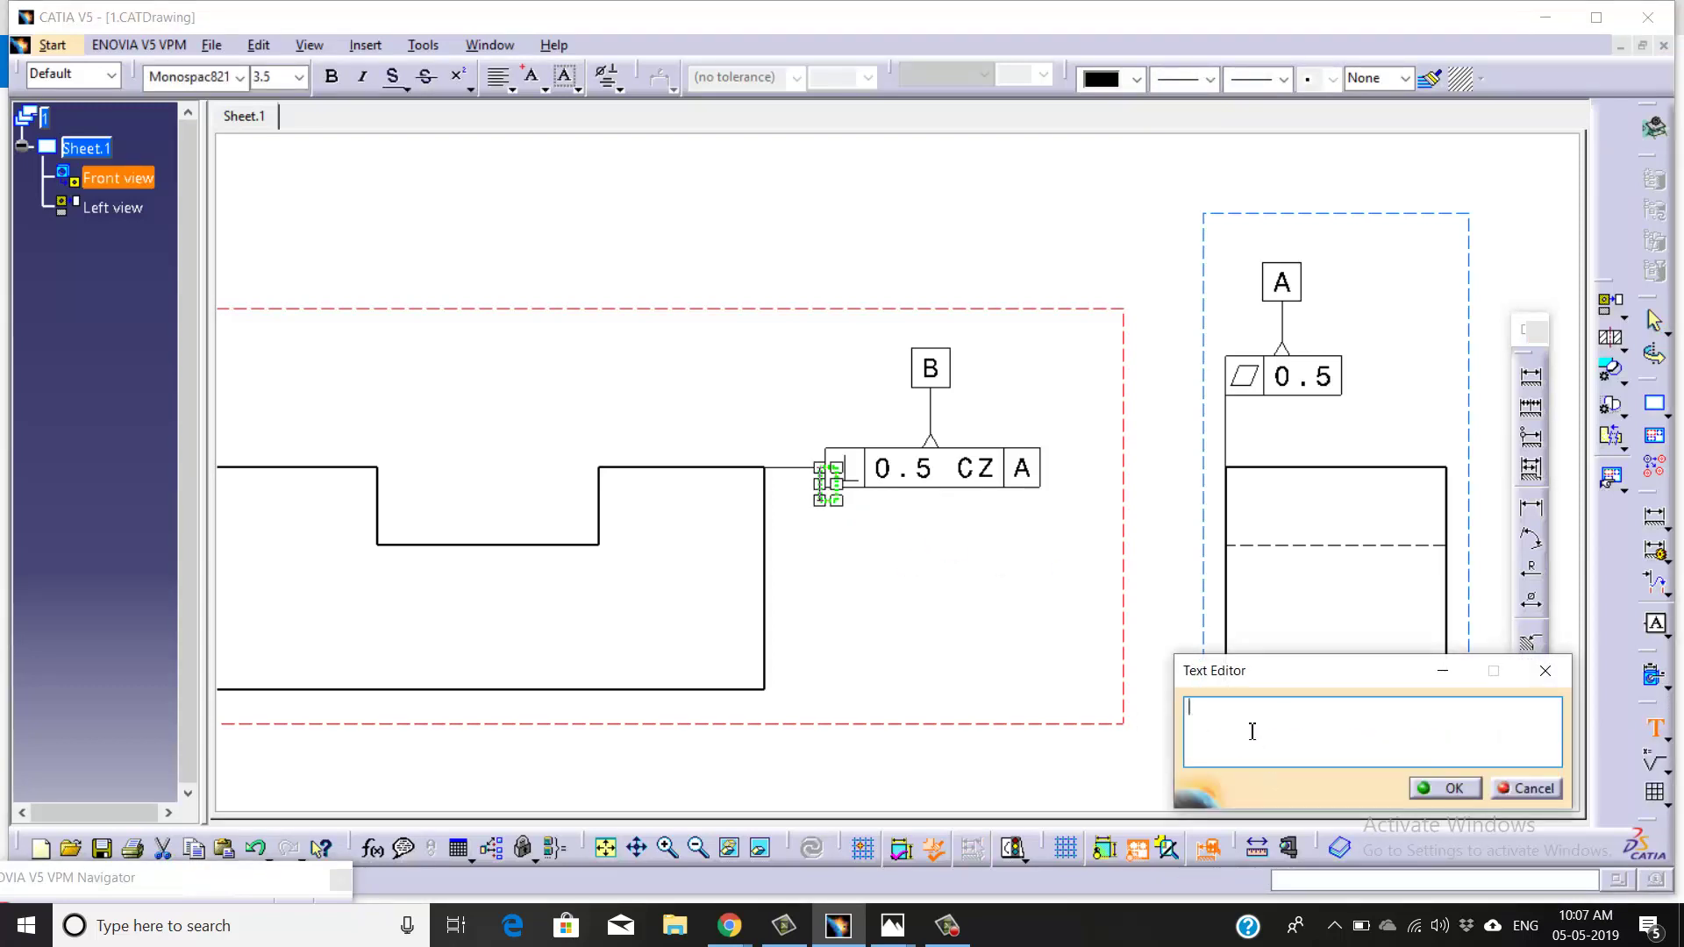
text(Comm)
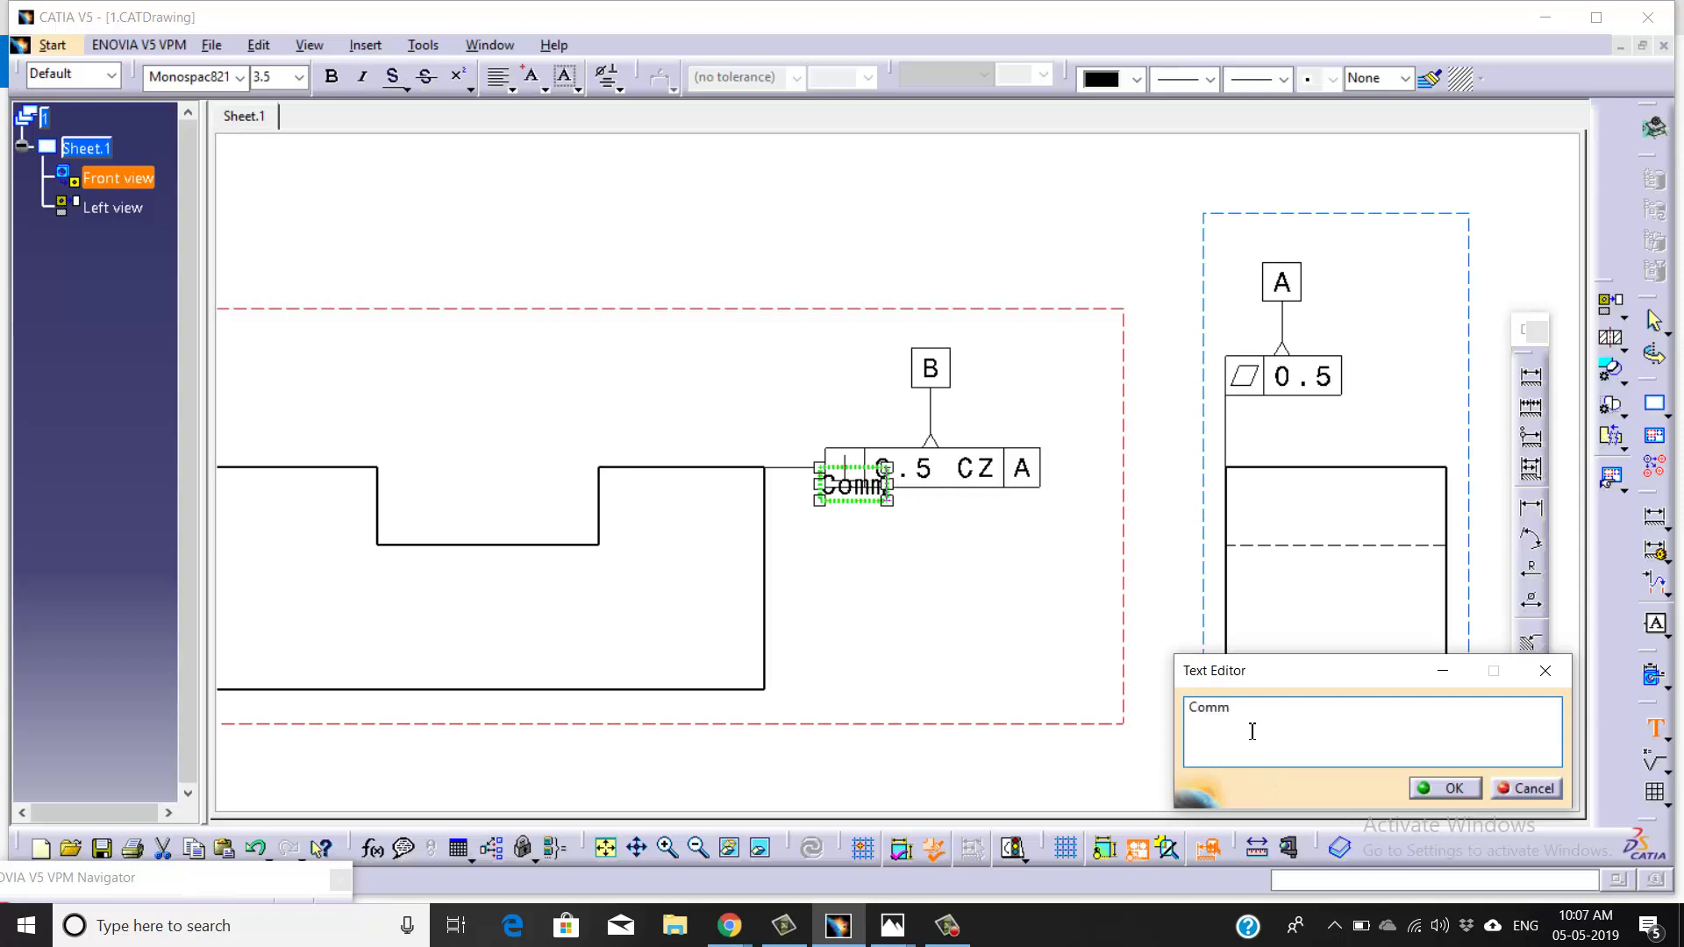
text(on Z)
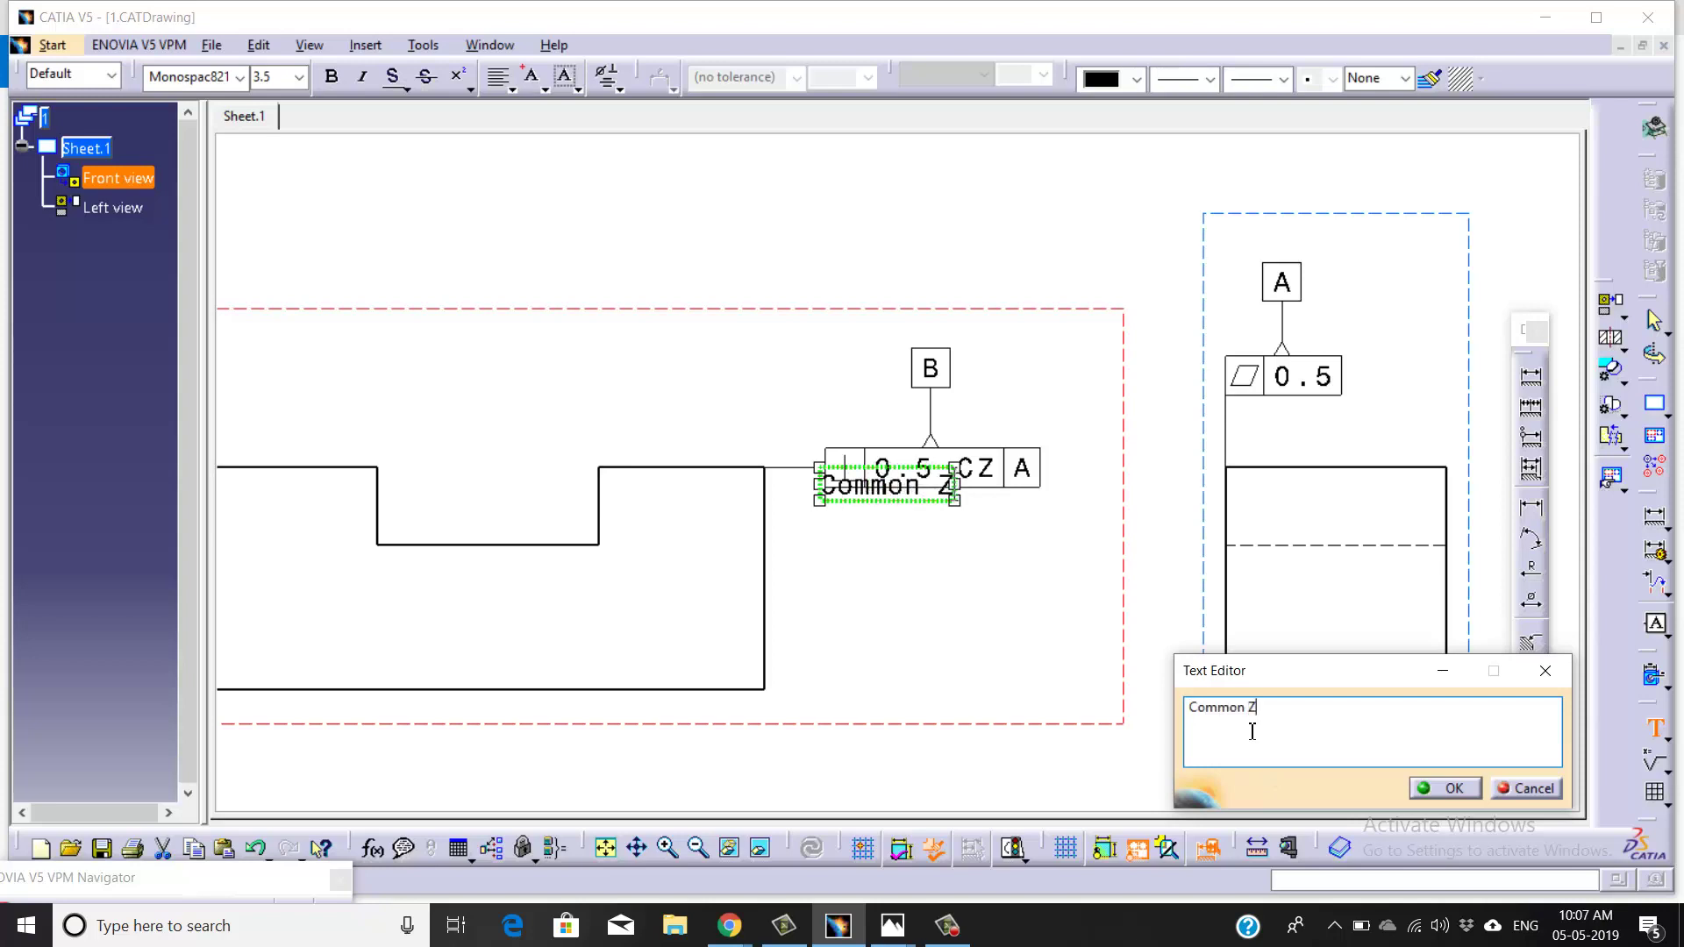
text(one)
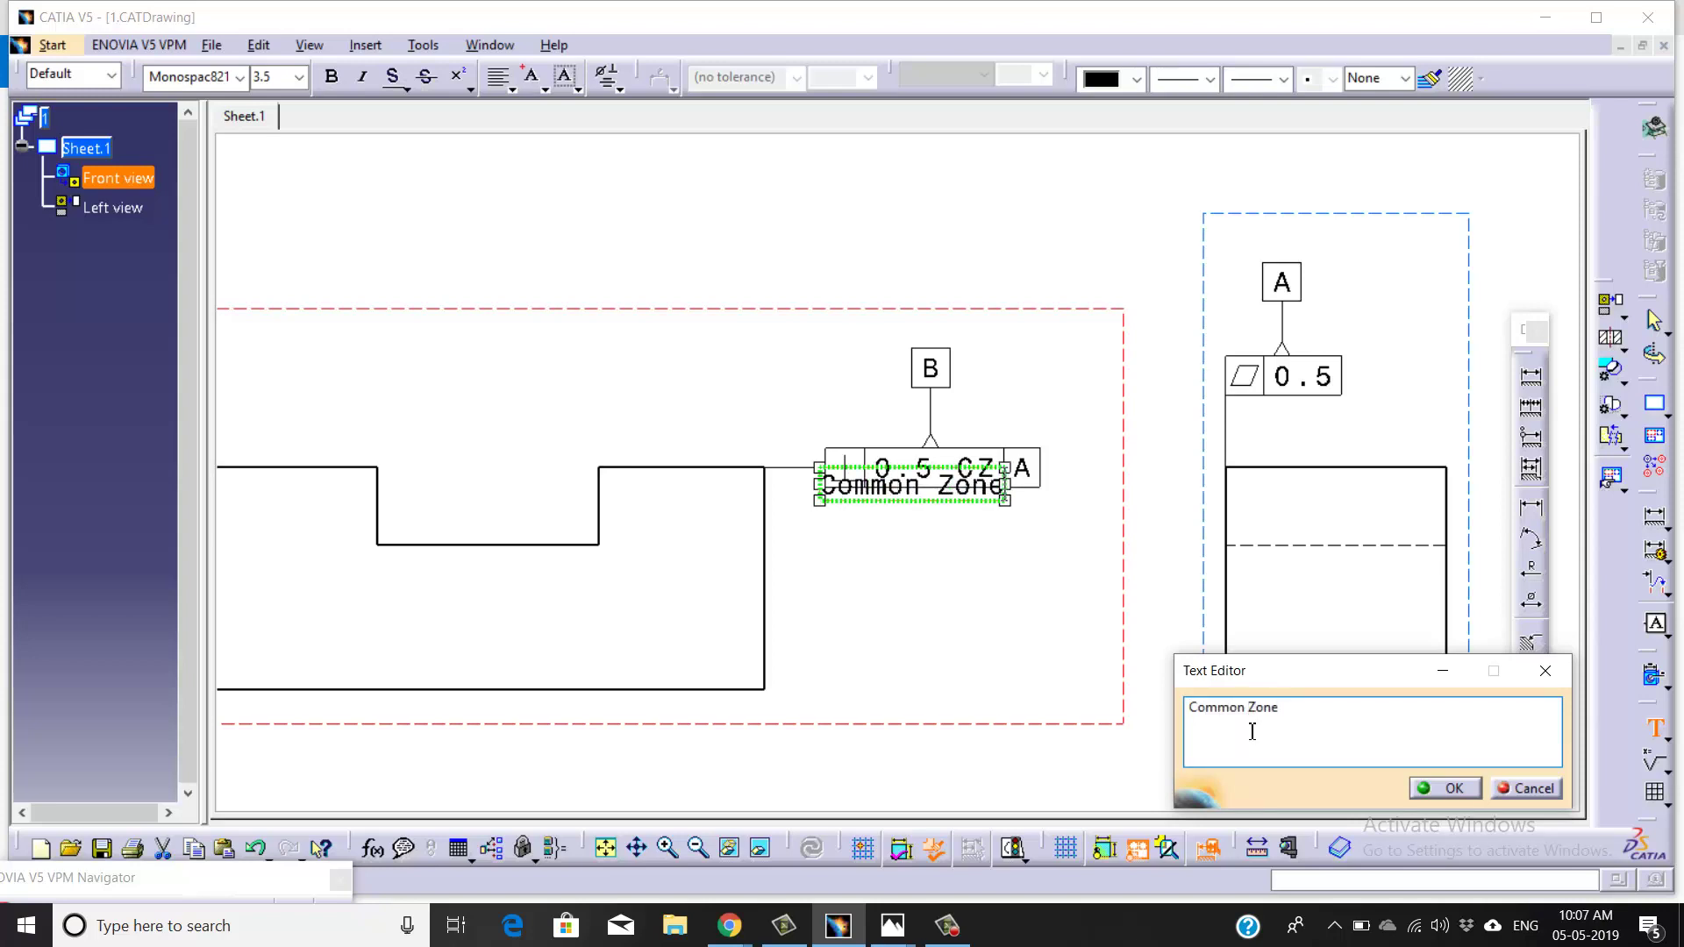
click(1453, 788)
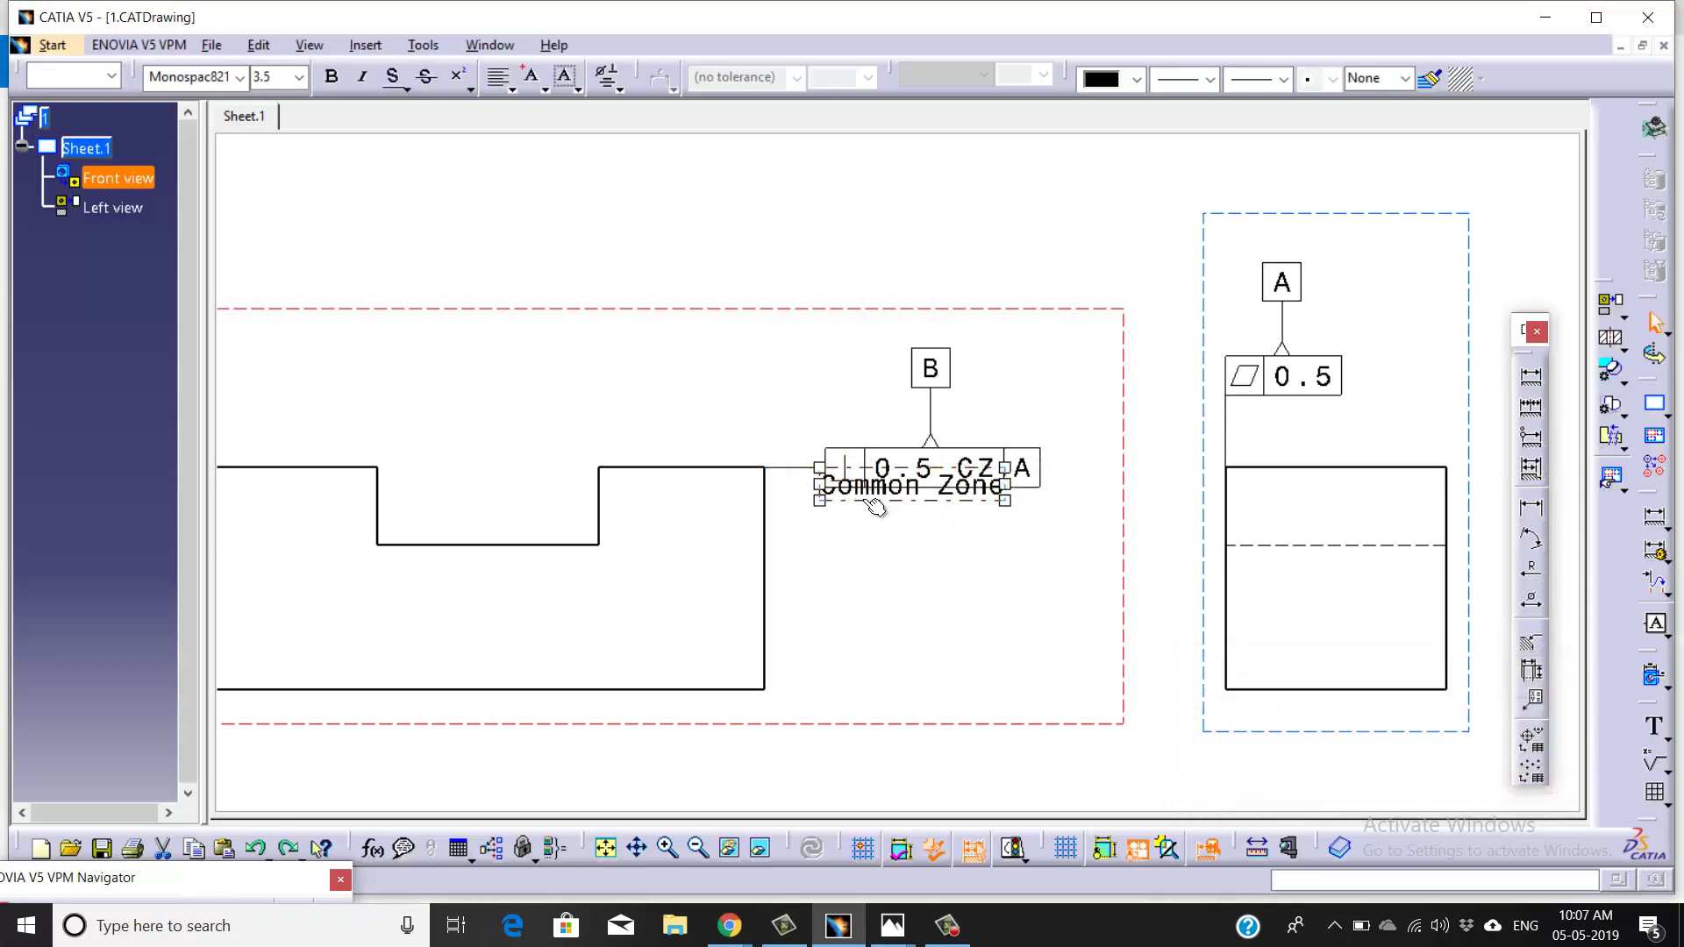
- Move the "Common Zone" text below the 0.5 CZ perpendicularity frame and create a positional link from the text to that frame
drag(870, 502, 891, 533)
right_click(932, 526)
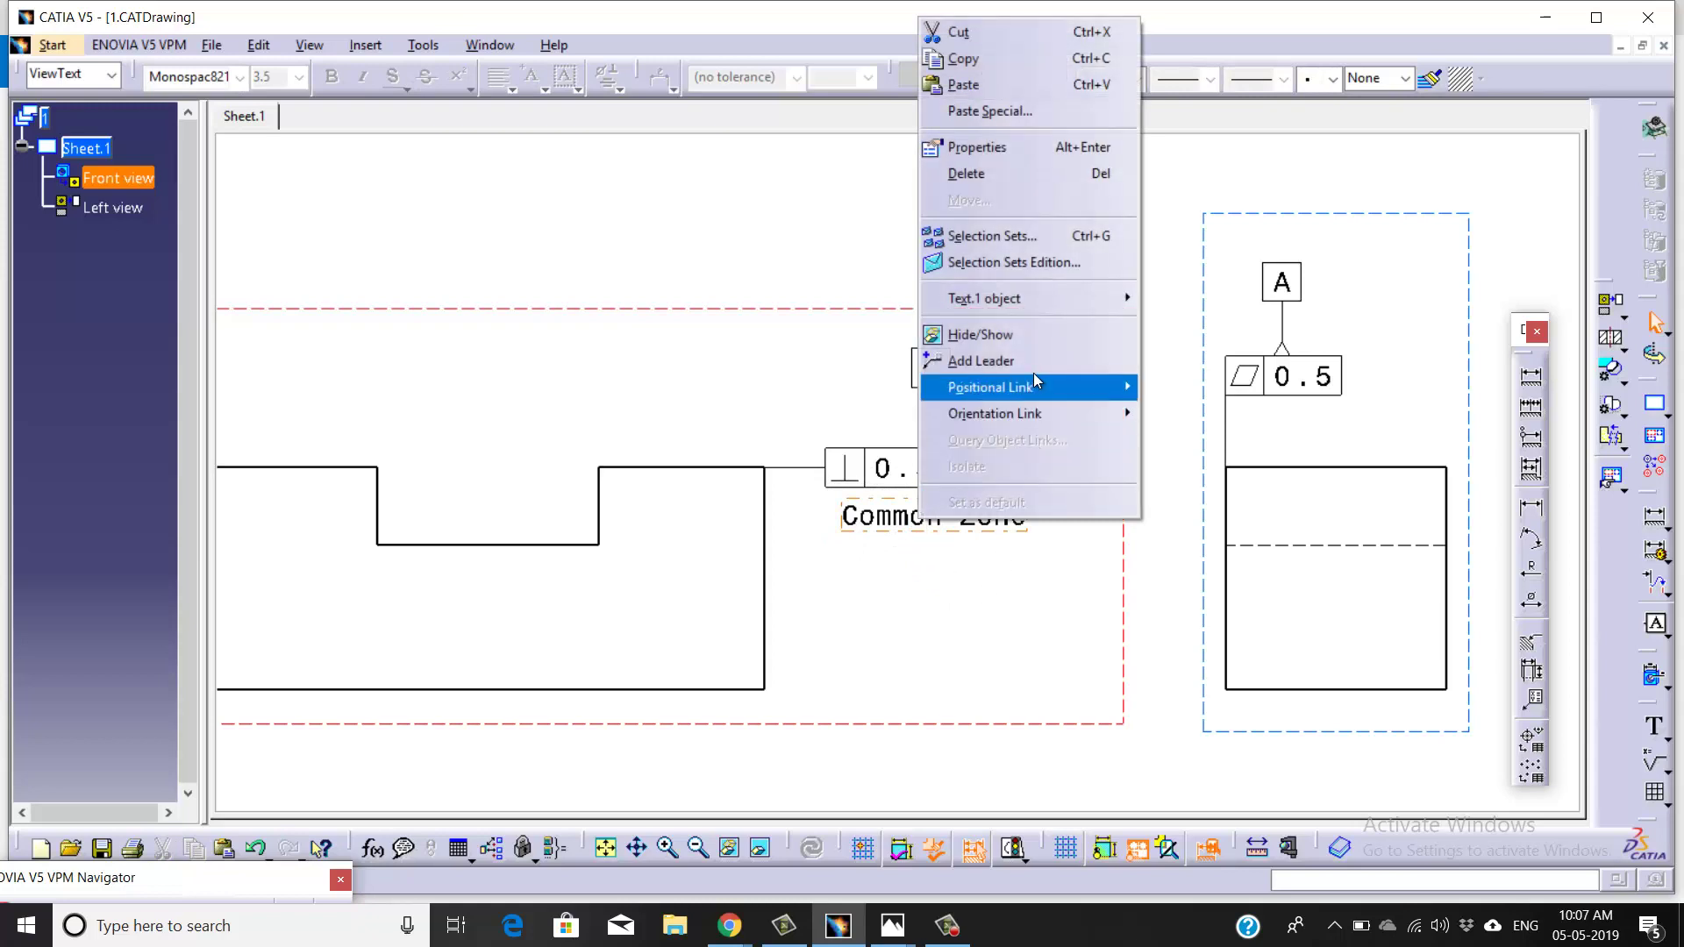
mouse_move(1066, 391)
click(1181, 387)
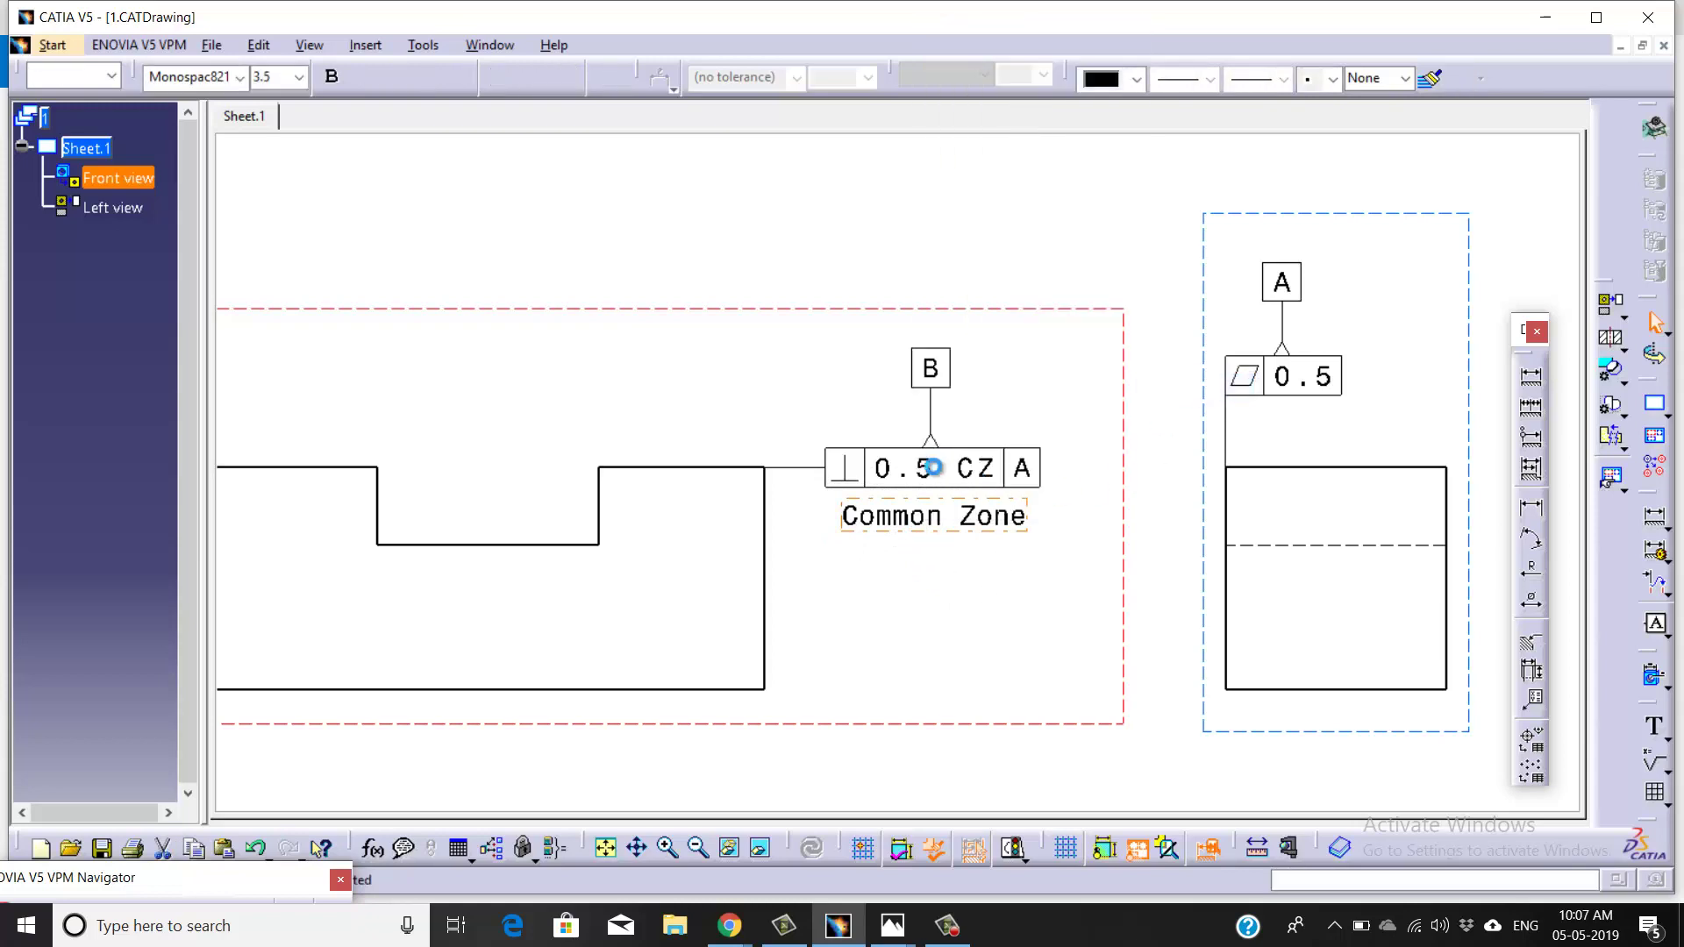
click(927, 464)
click(906, 560)
mouse_move(909, 561)
middle_down()
mouse_move(962, 643)
mouse_move(997, 624)
mouse_move(907, 537)
middle_up()
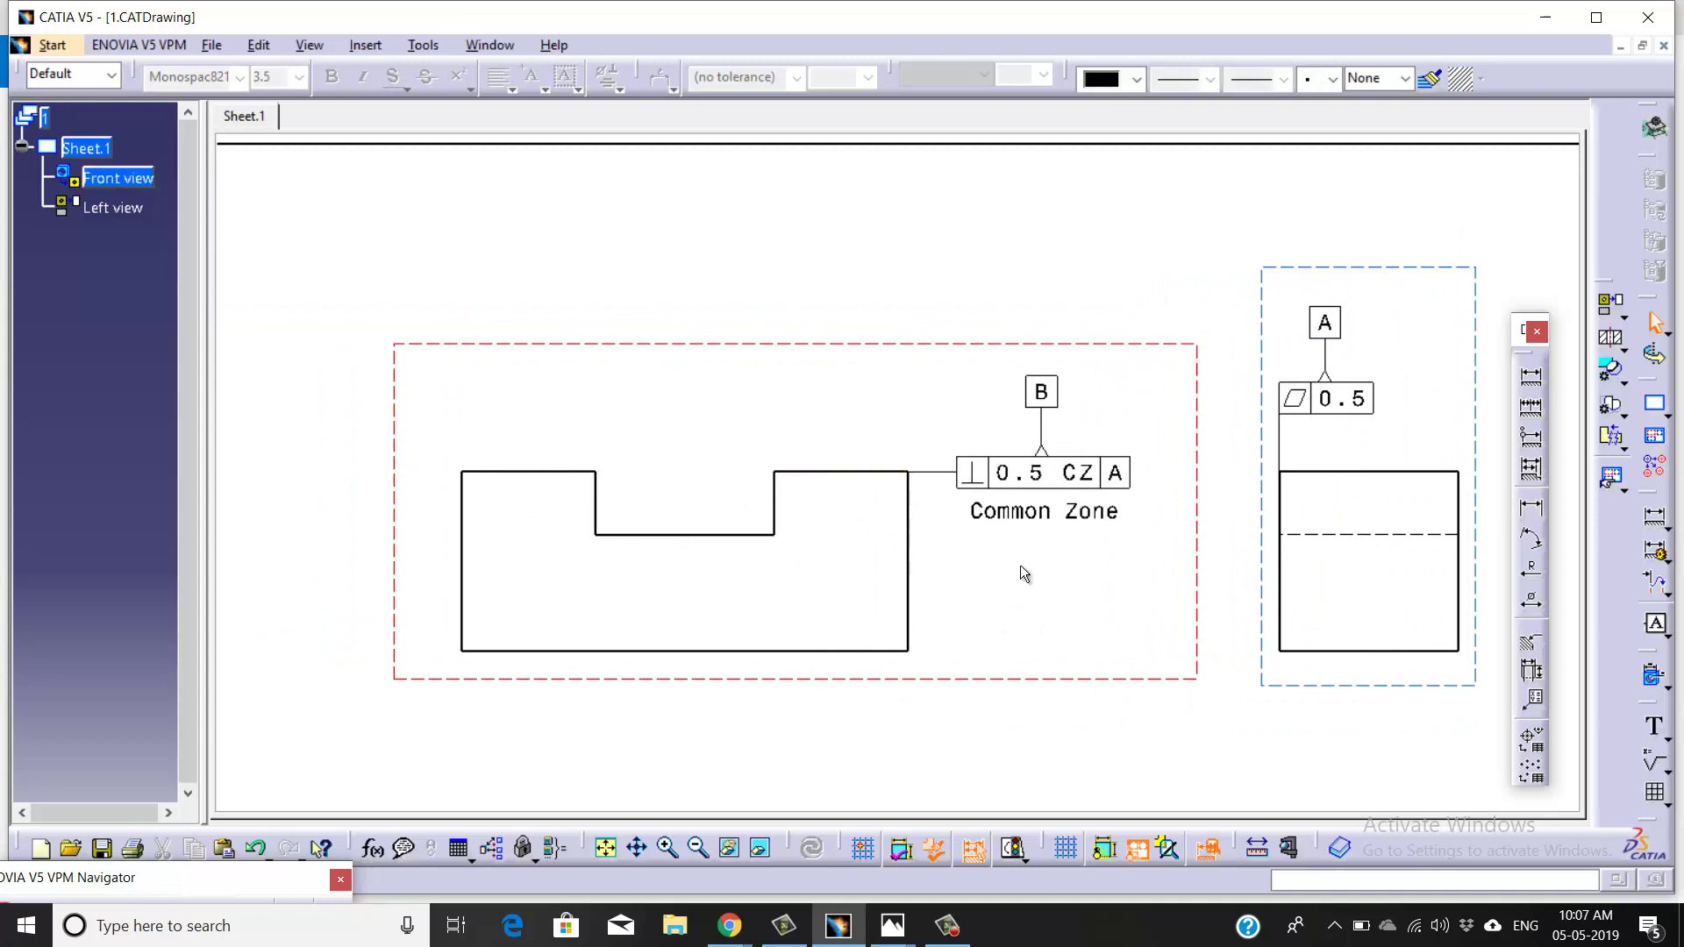
- Attach a perpendicularity tolerance of 0.5 with references A and B to the block's left vertical edge in the front view
middle_drag(1021, 567, 994, 554)
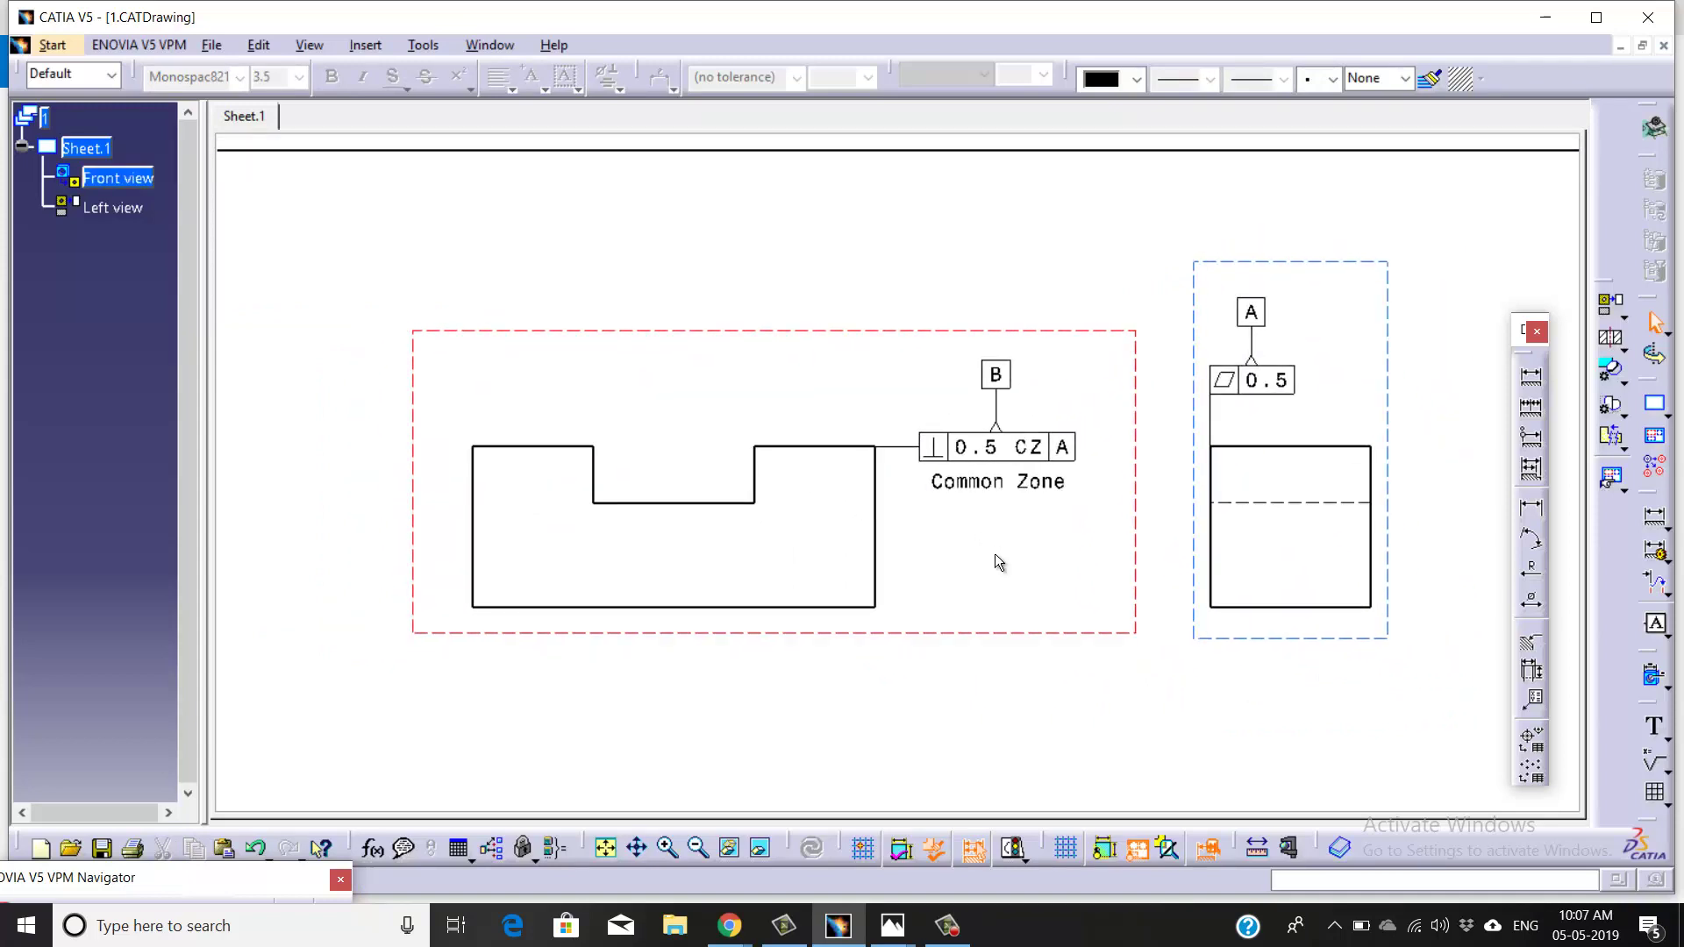
ctrl+middle_drag(992, 541, 597, 446)
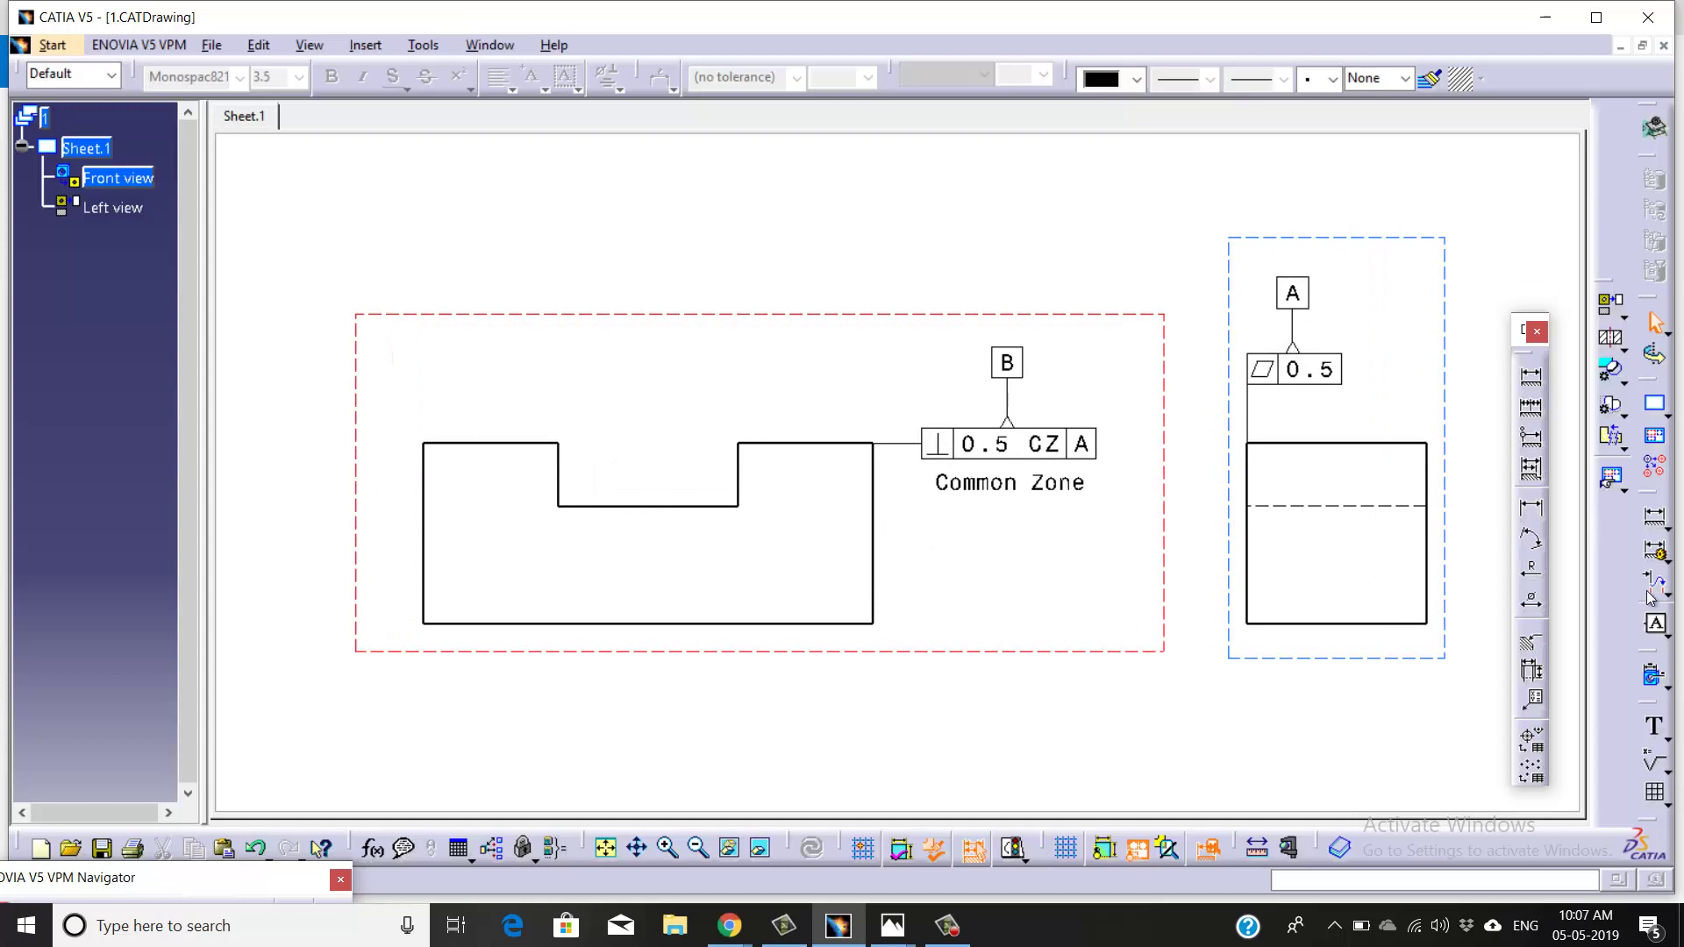
click(1666, 632)
click(1659, 655)
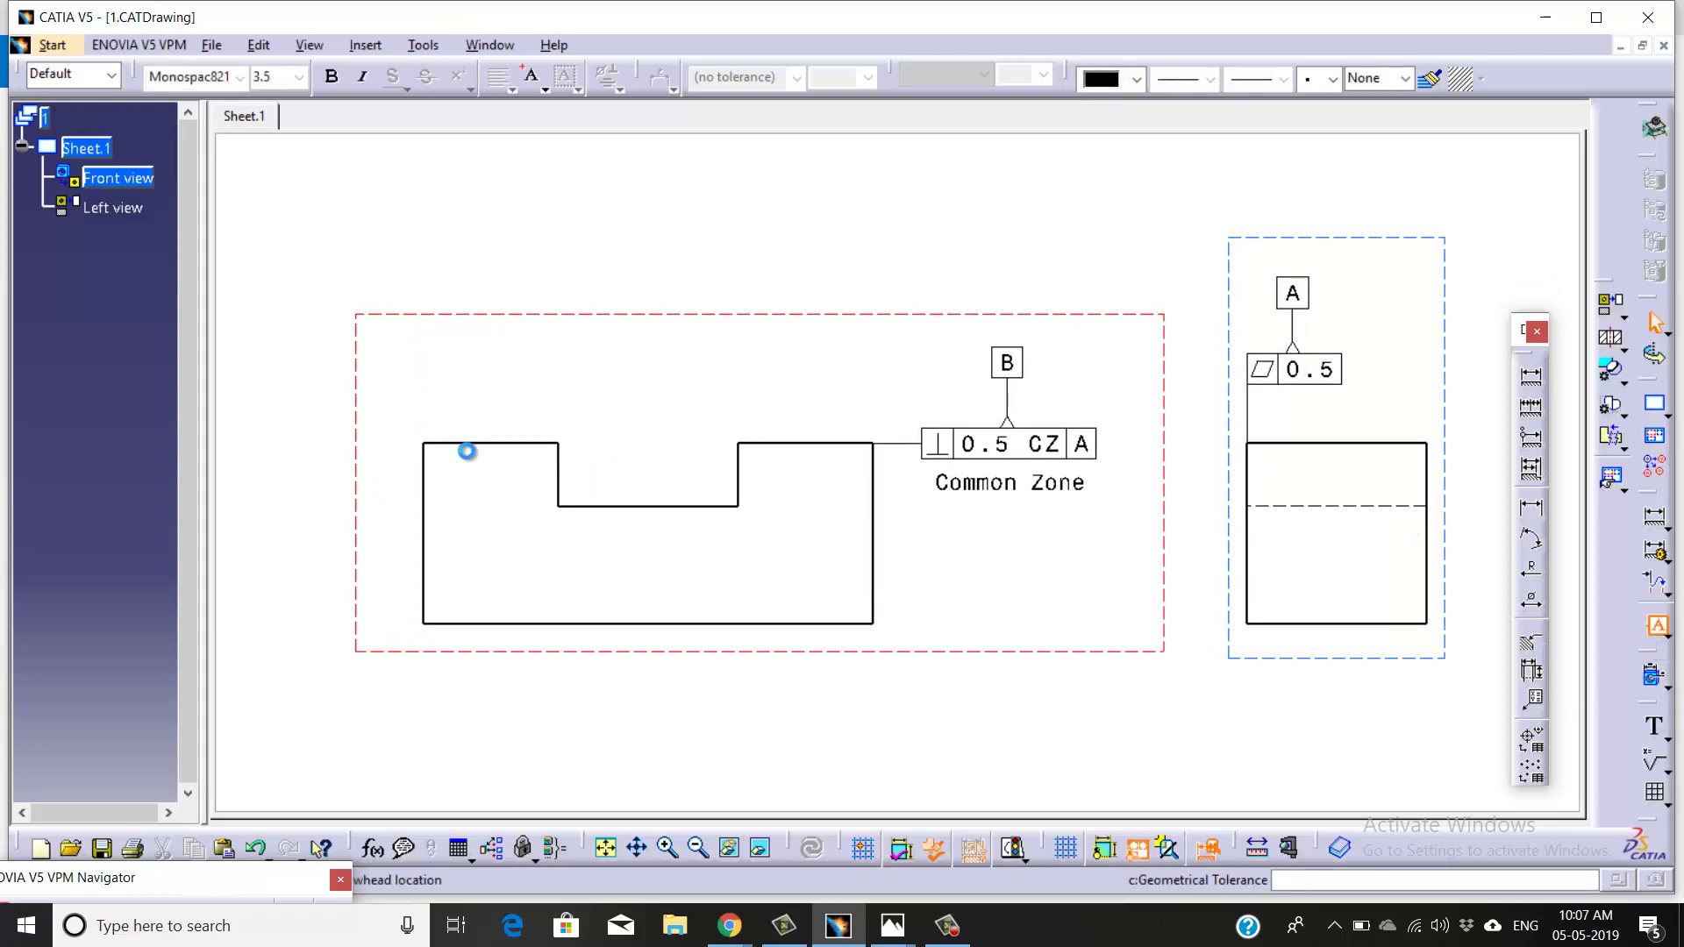
click(424, 504)
click(418, 331)
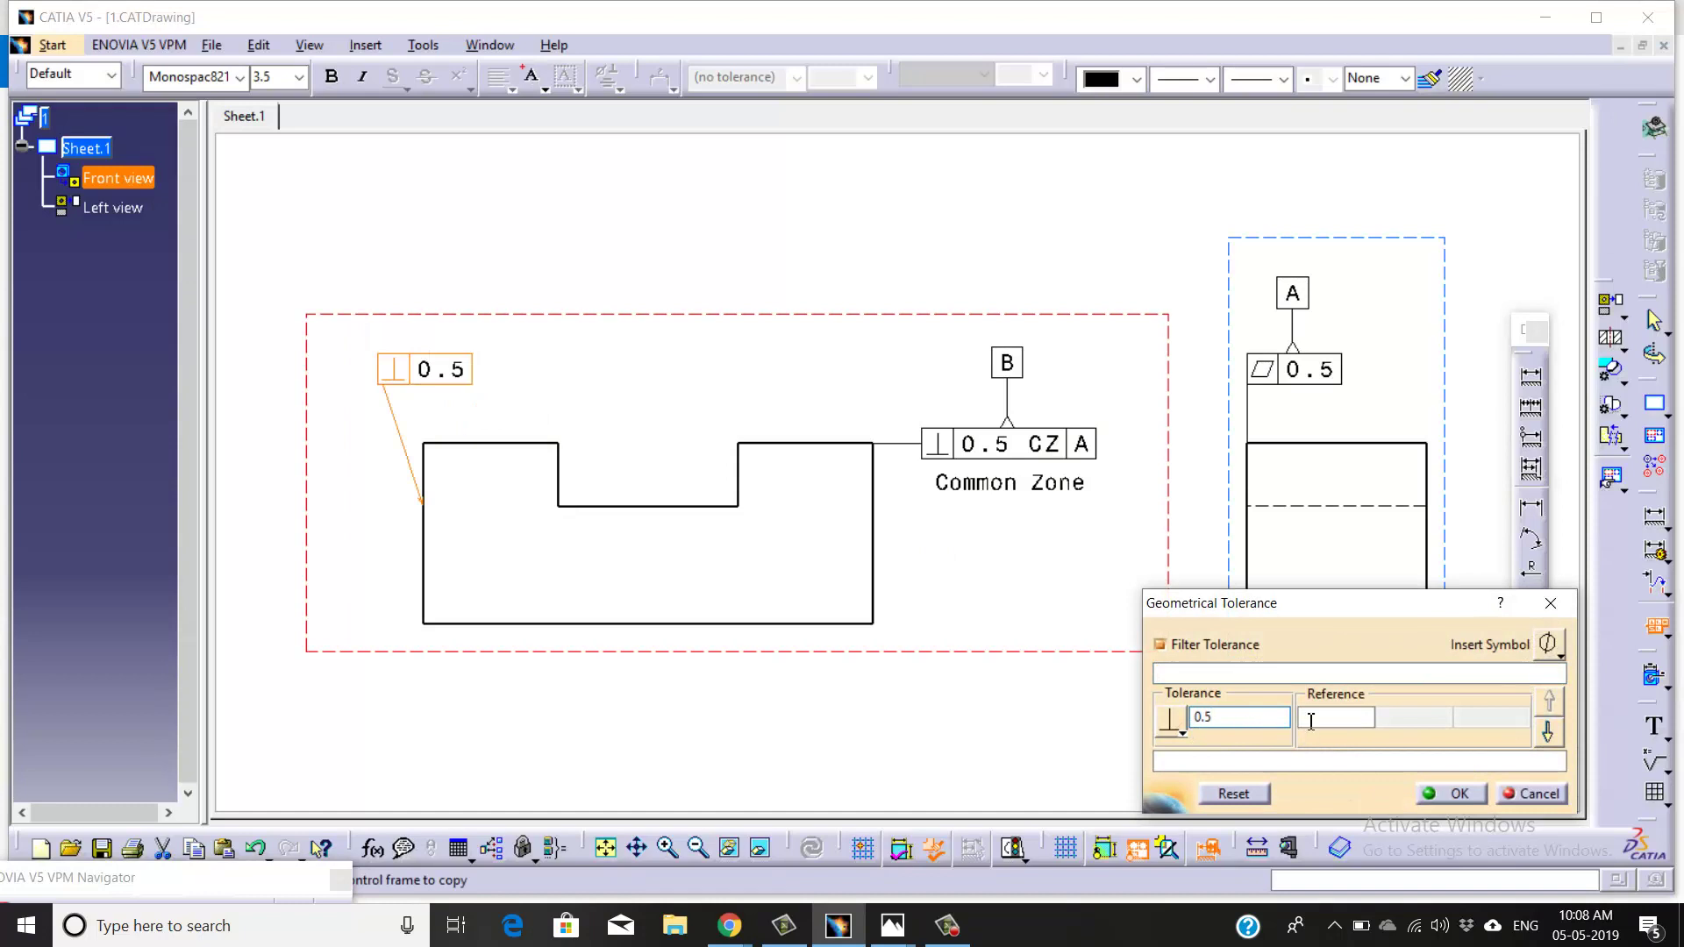
text(A)
click(1416, 719)
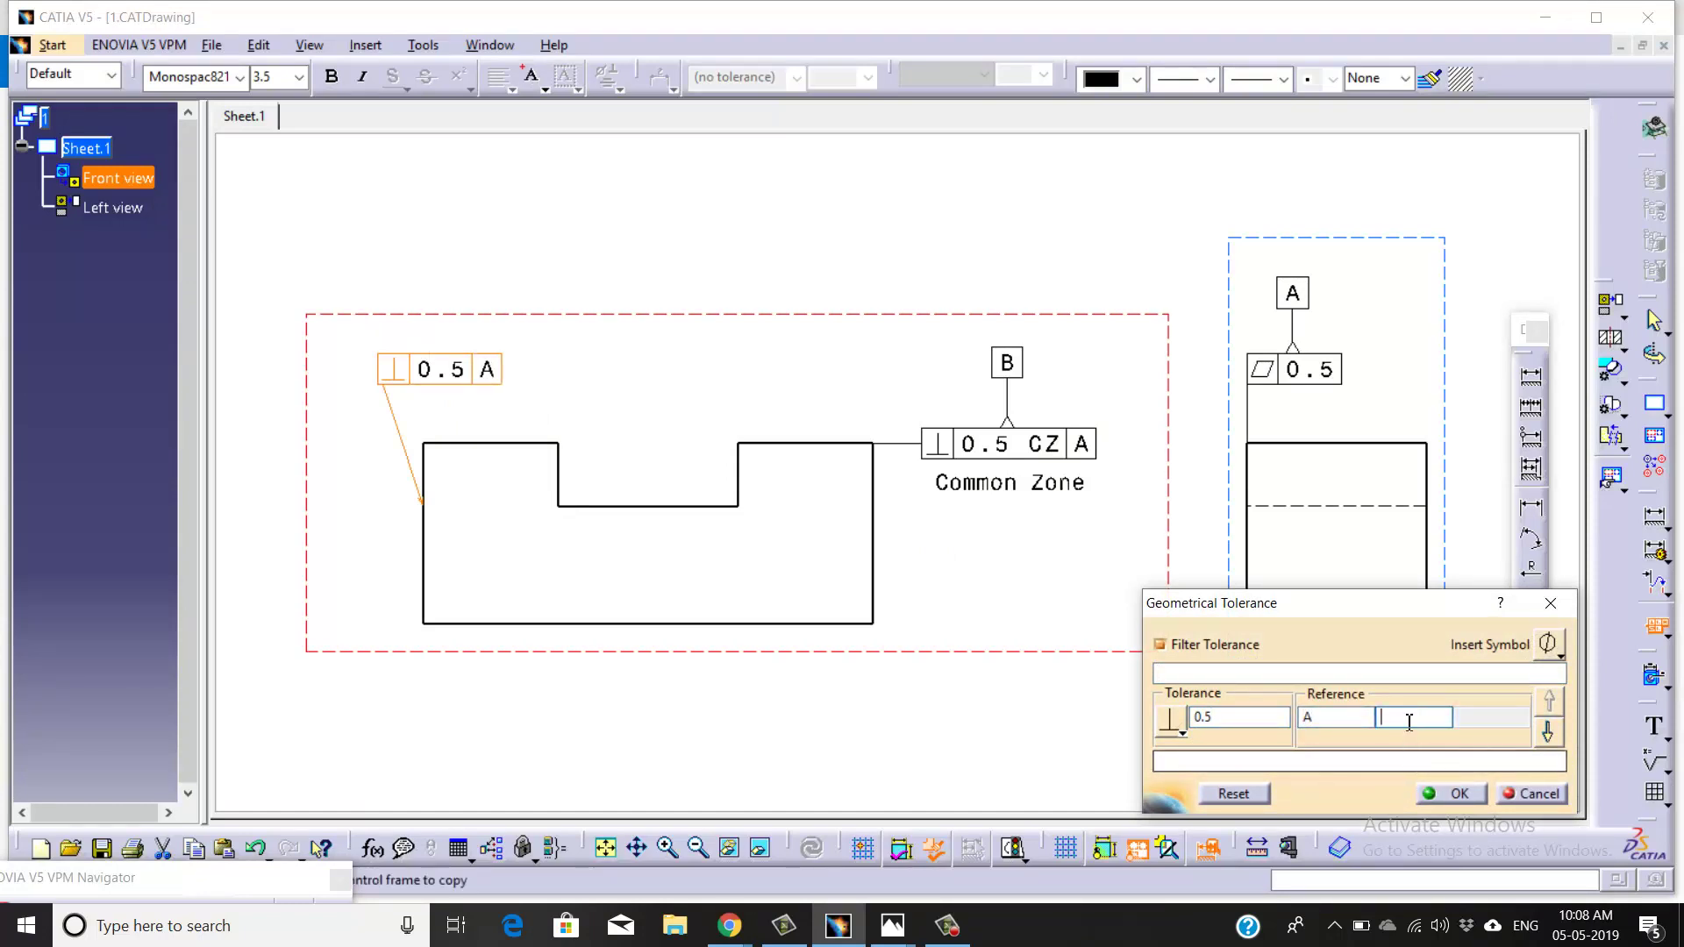
text(B)
click(1452, 794)
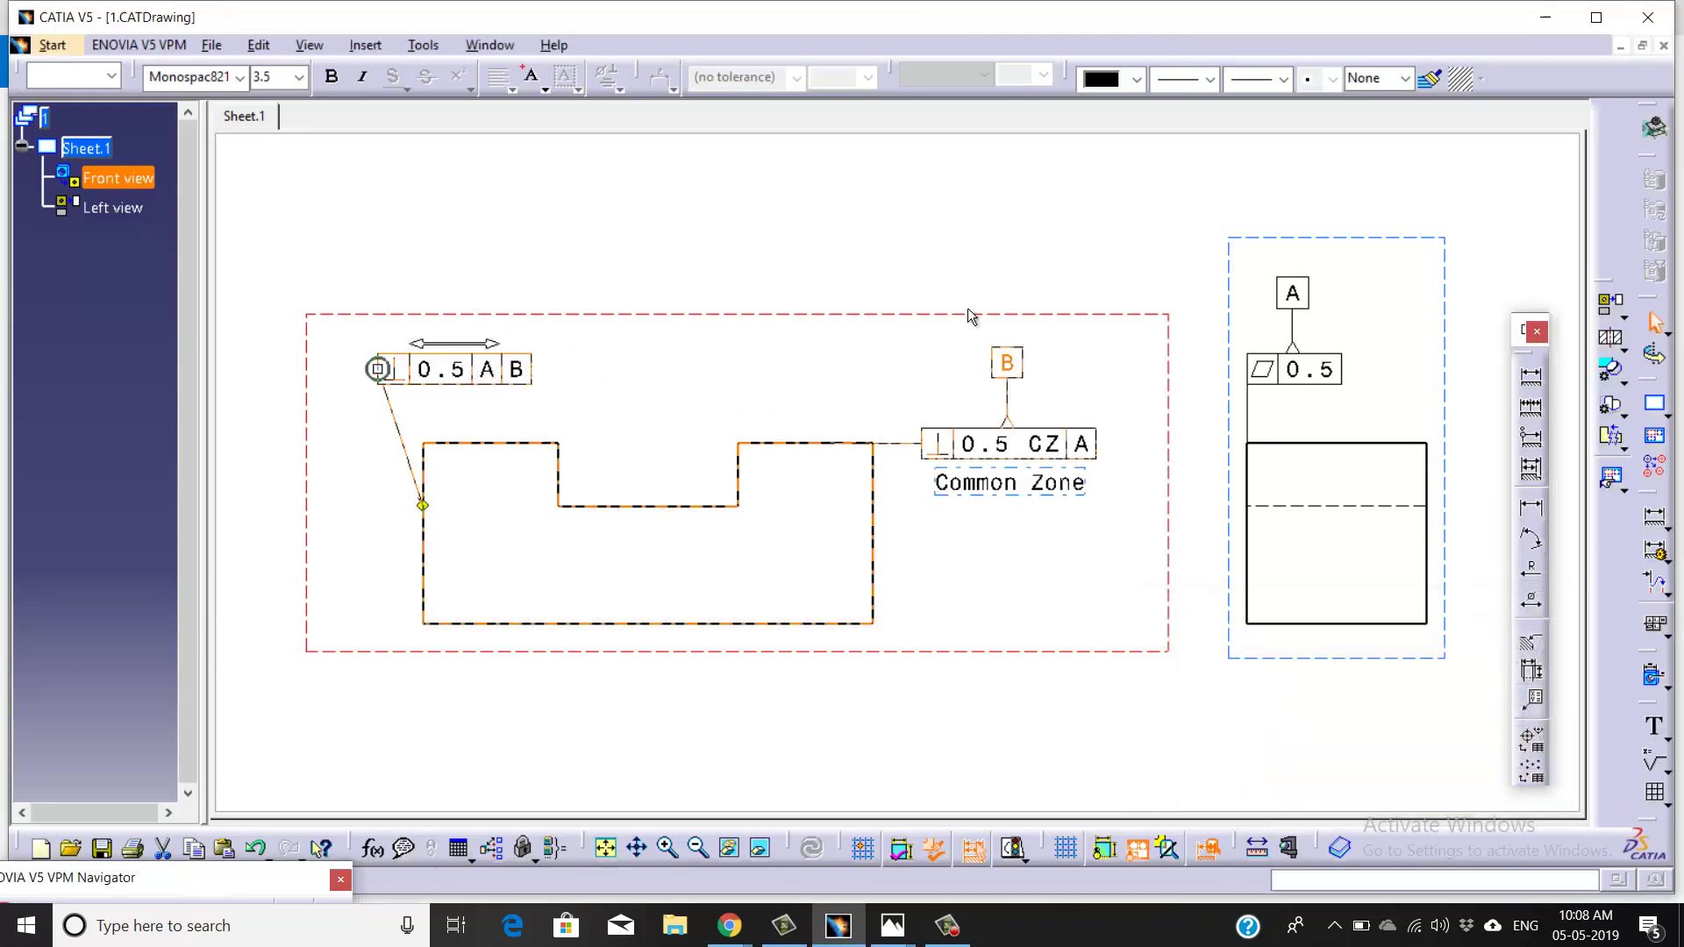
- Copy the flatness frame's format onto the new perpendicularity frame and align the frame with the block's left edge
click(1429, 78)
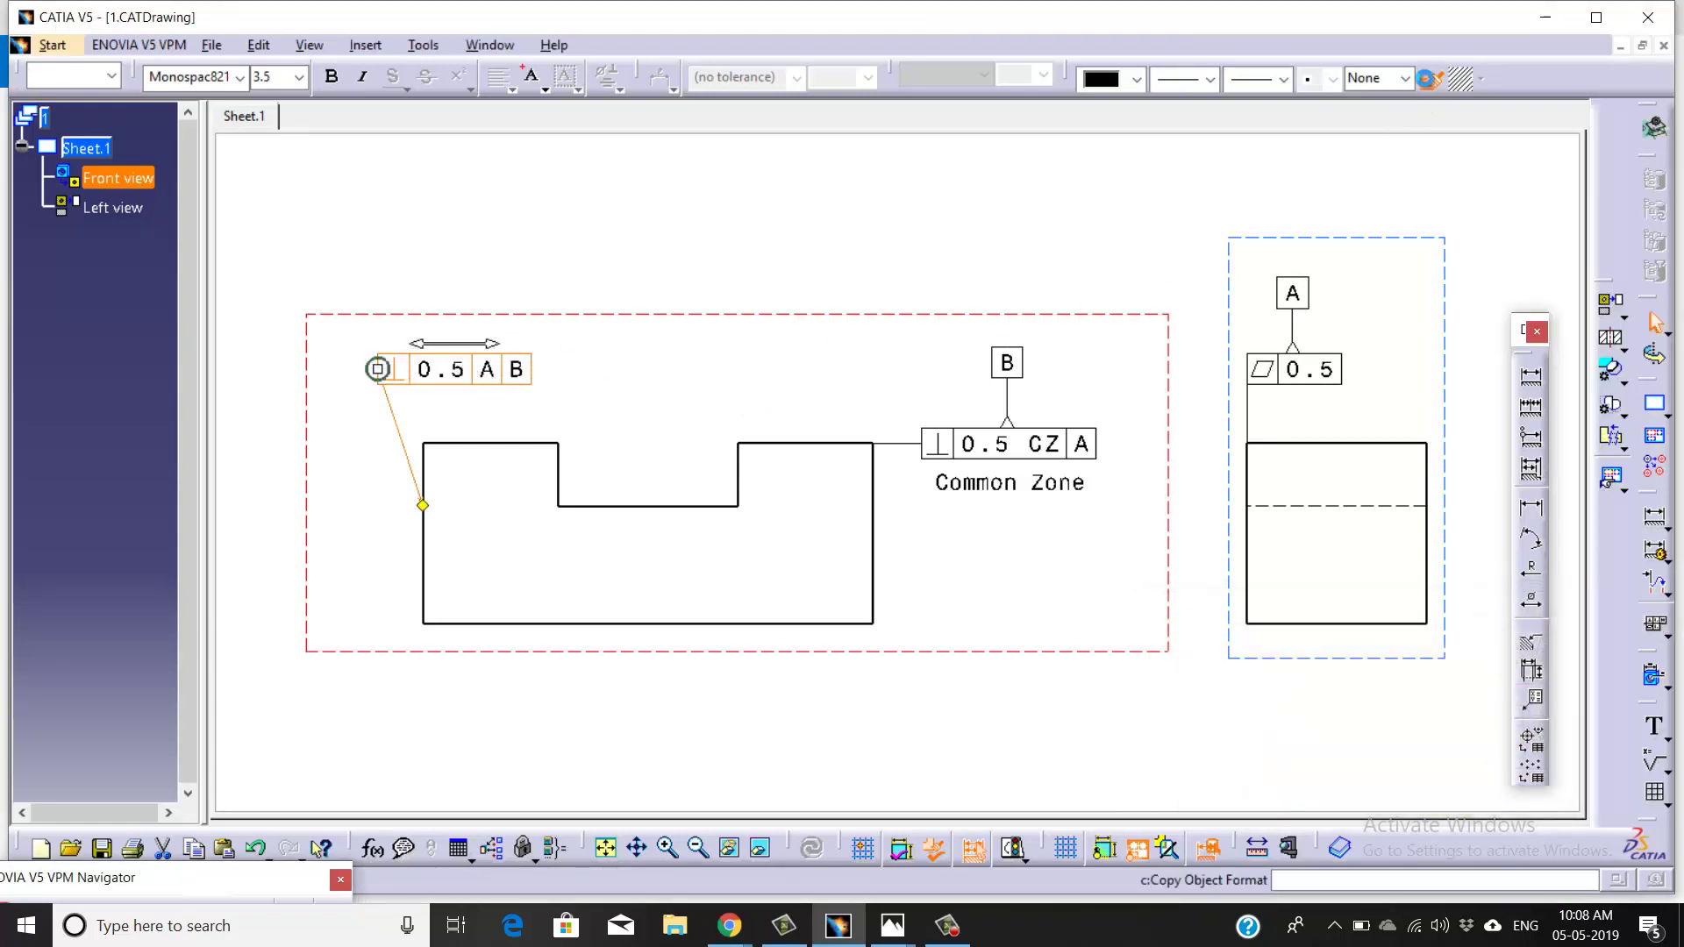
click(1283, 368)
middle_drag(651, 378, 742, 376)
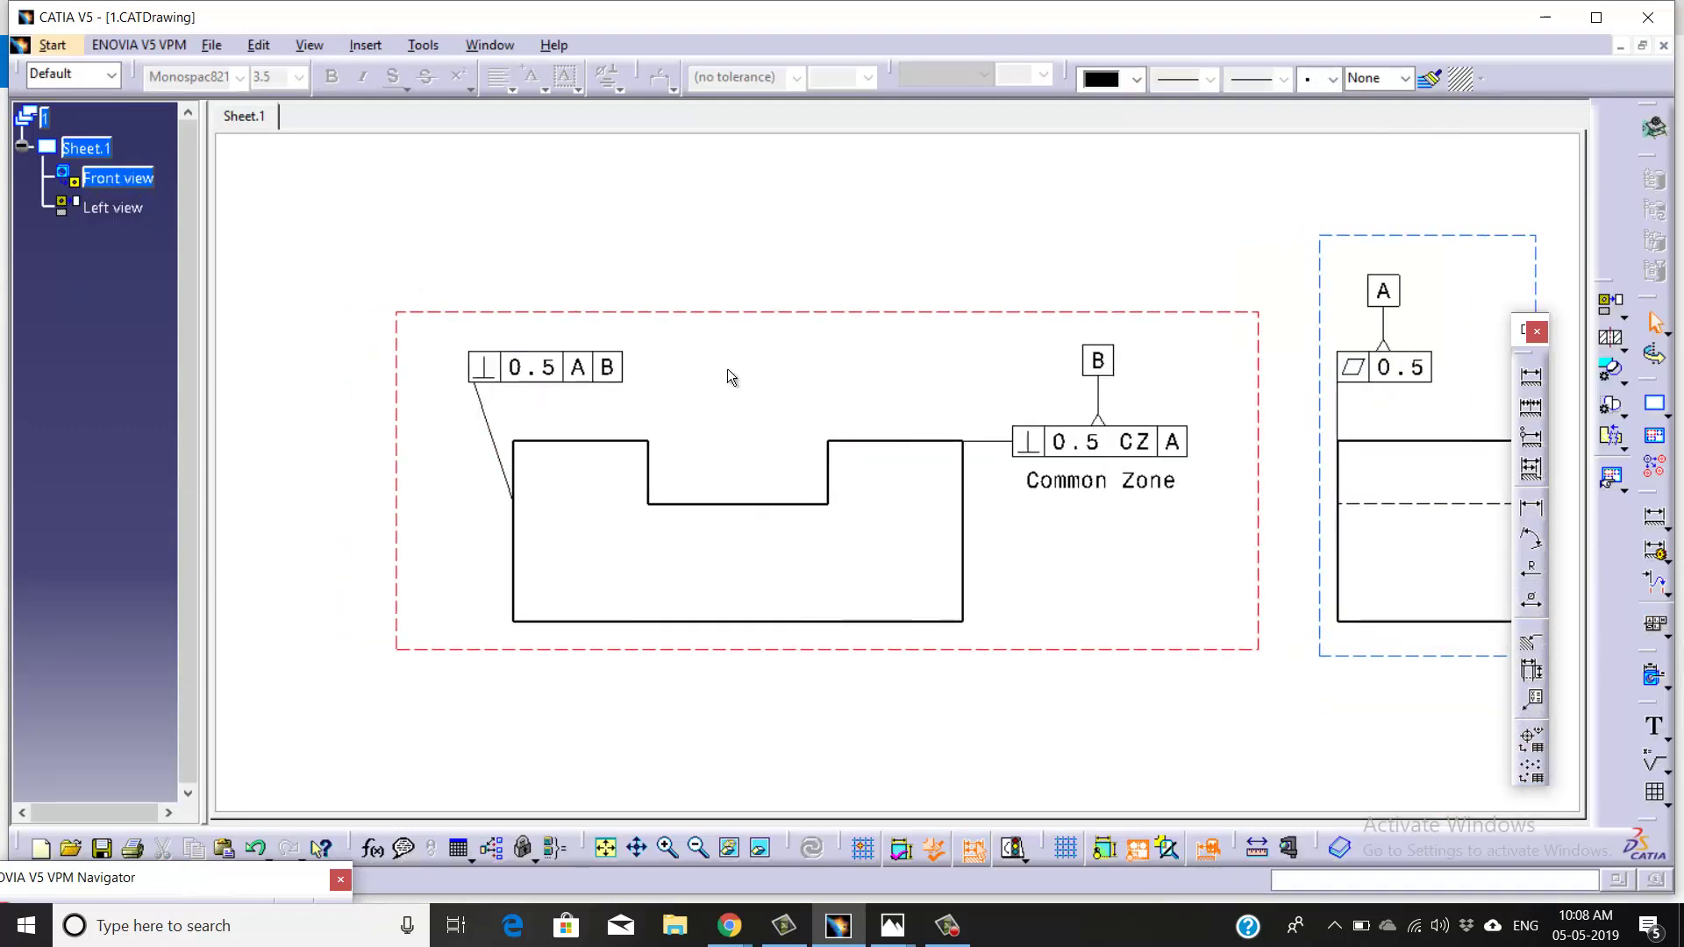
drag(532, 357, 578, 371)
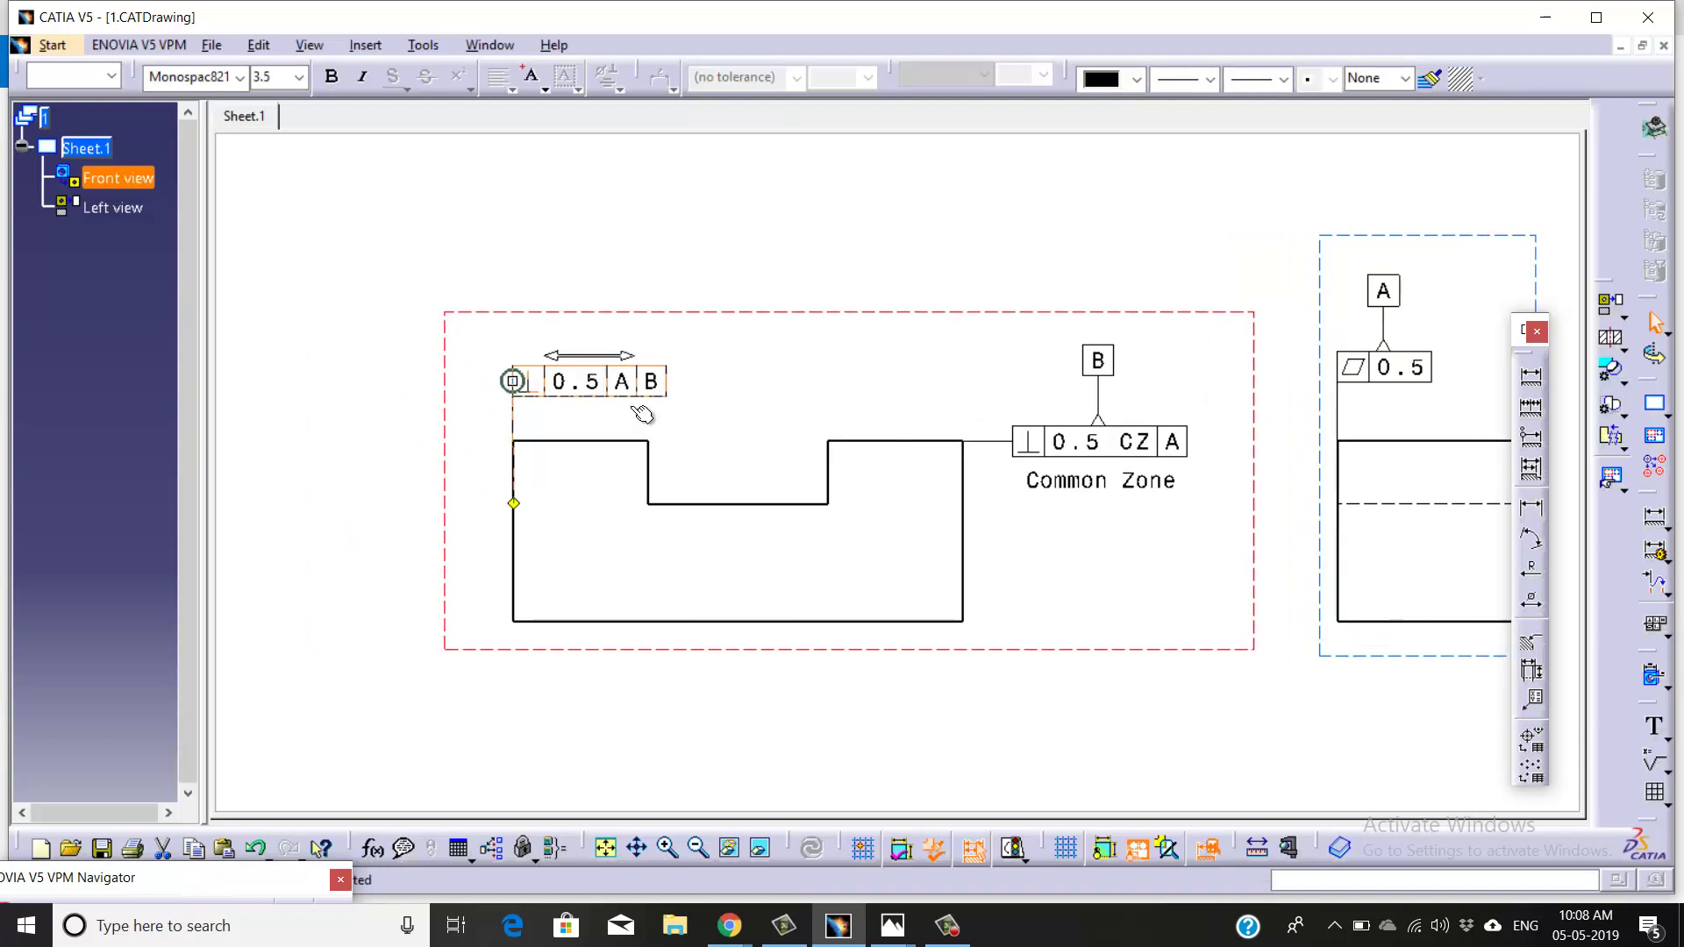
click(722, 418)
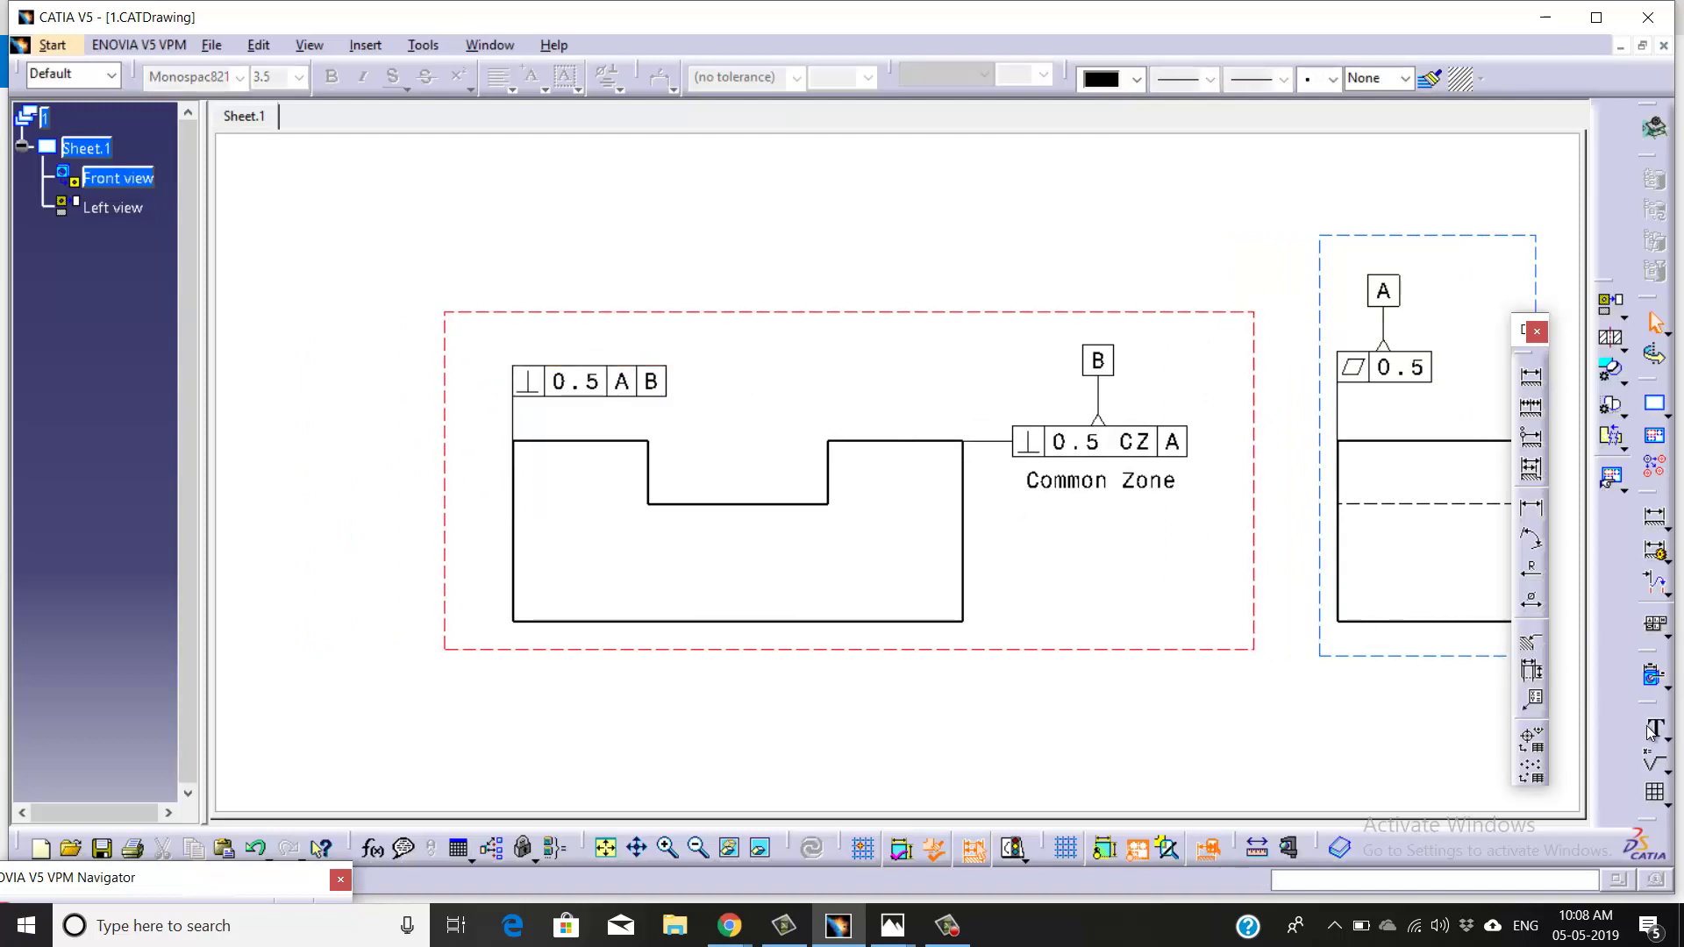
- Attach datum feature C above the perpendicularity frame that references A and B
click(1667, 682)
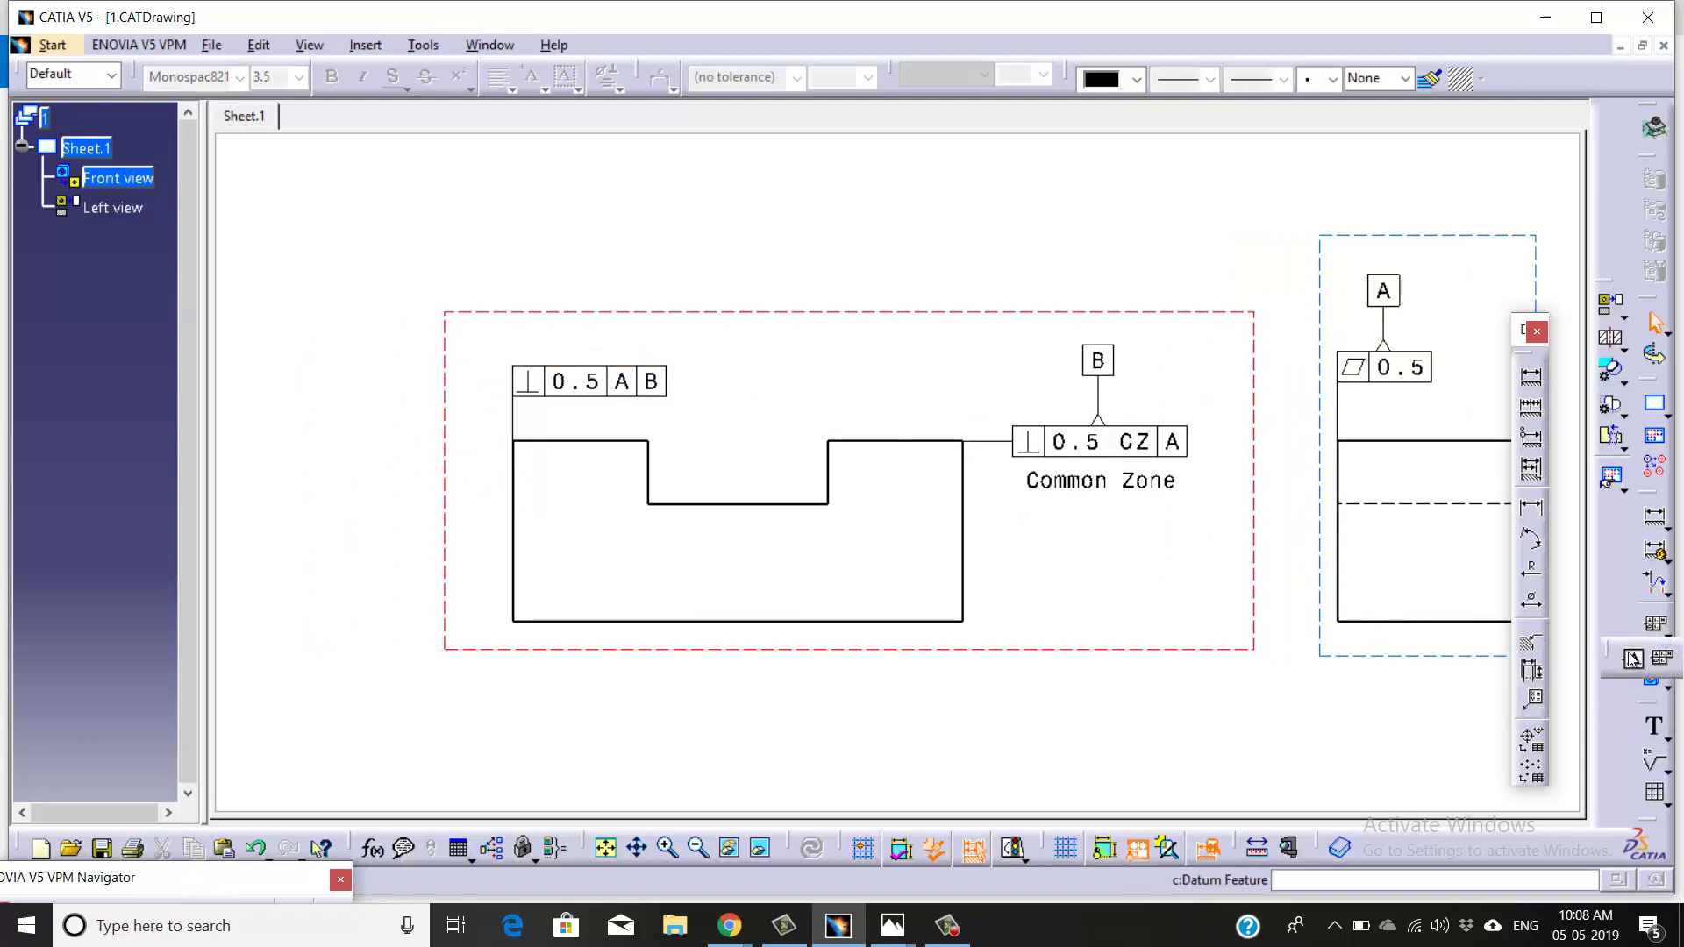
click(586, 371)
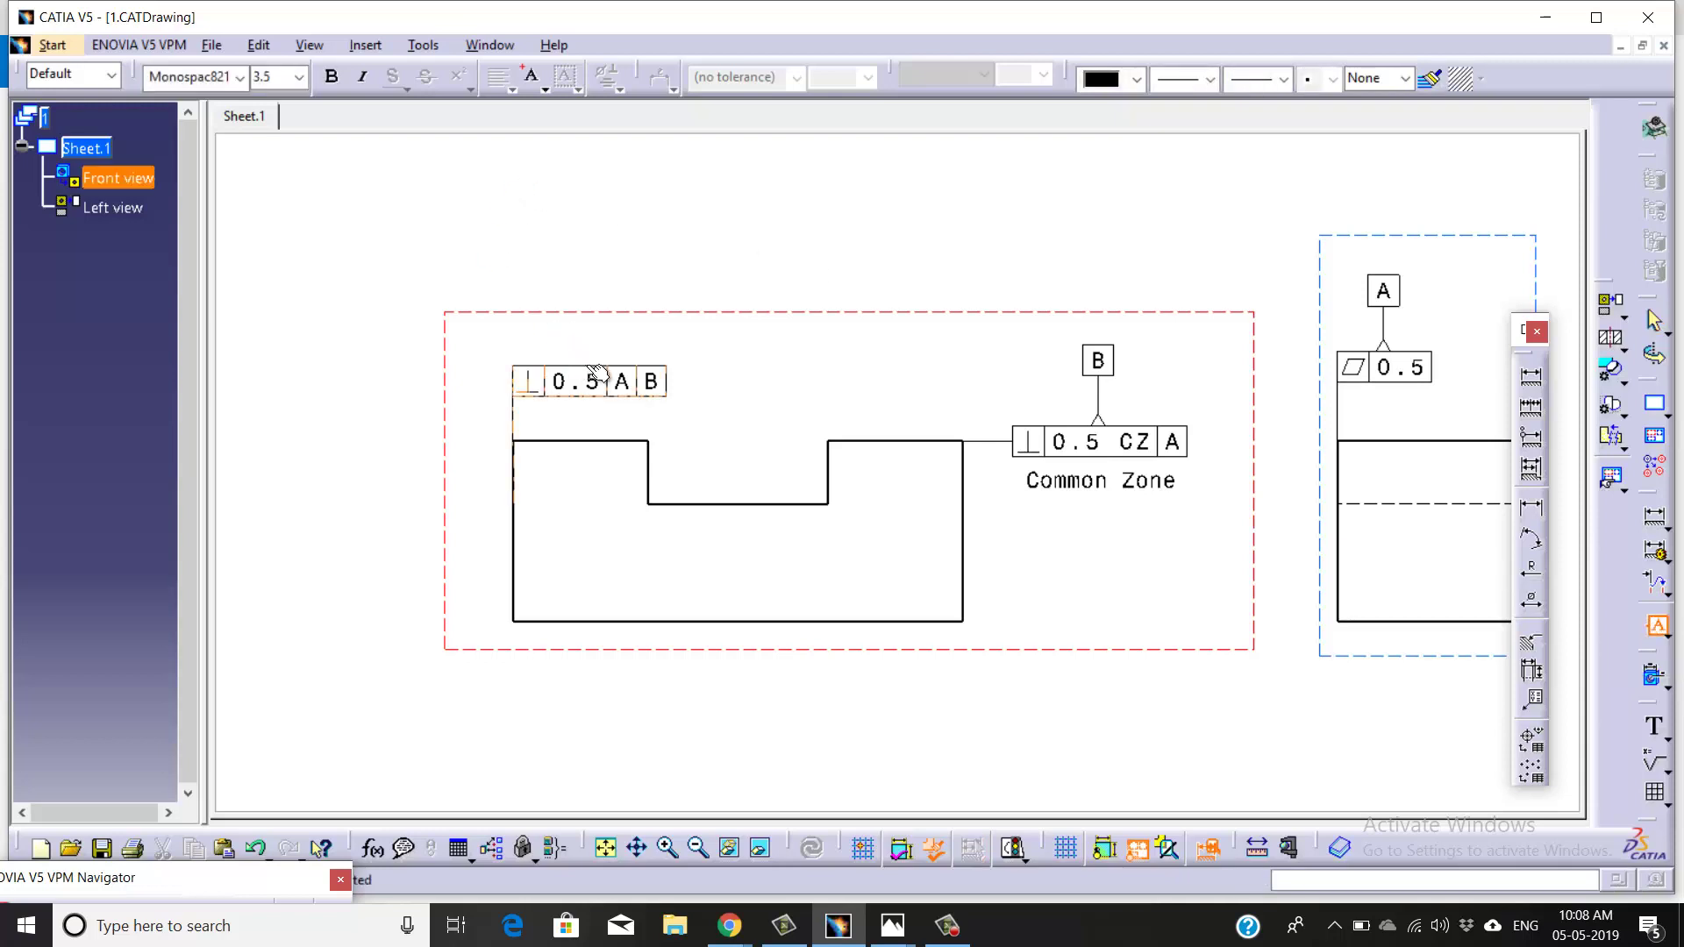
click(586, 361)
click(576, 274)
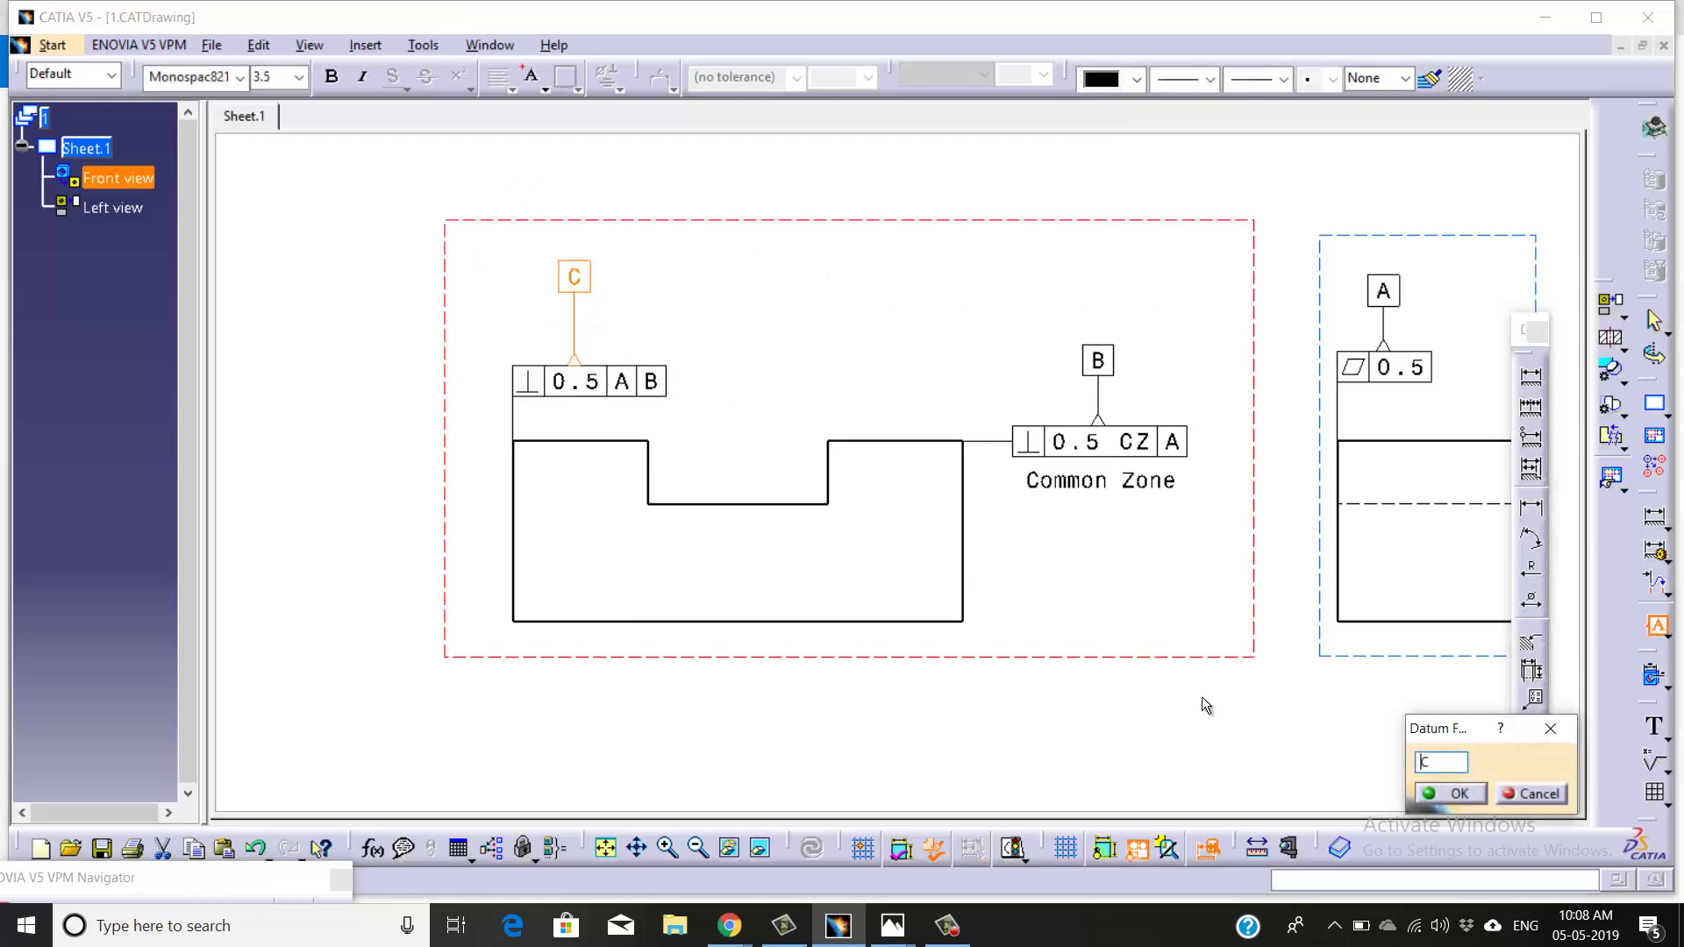
click(1461, 792)
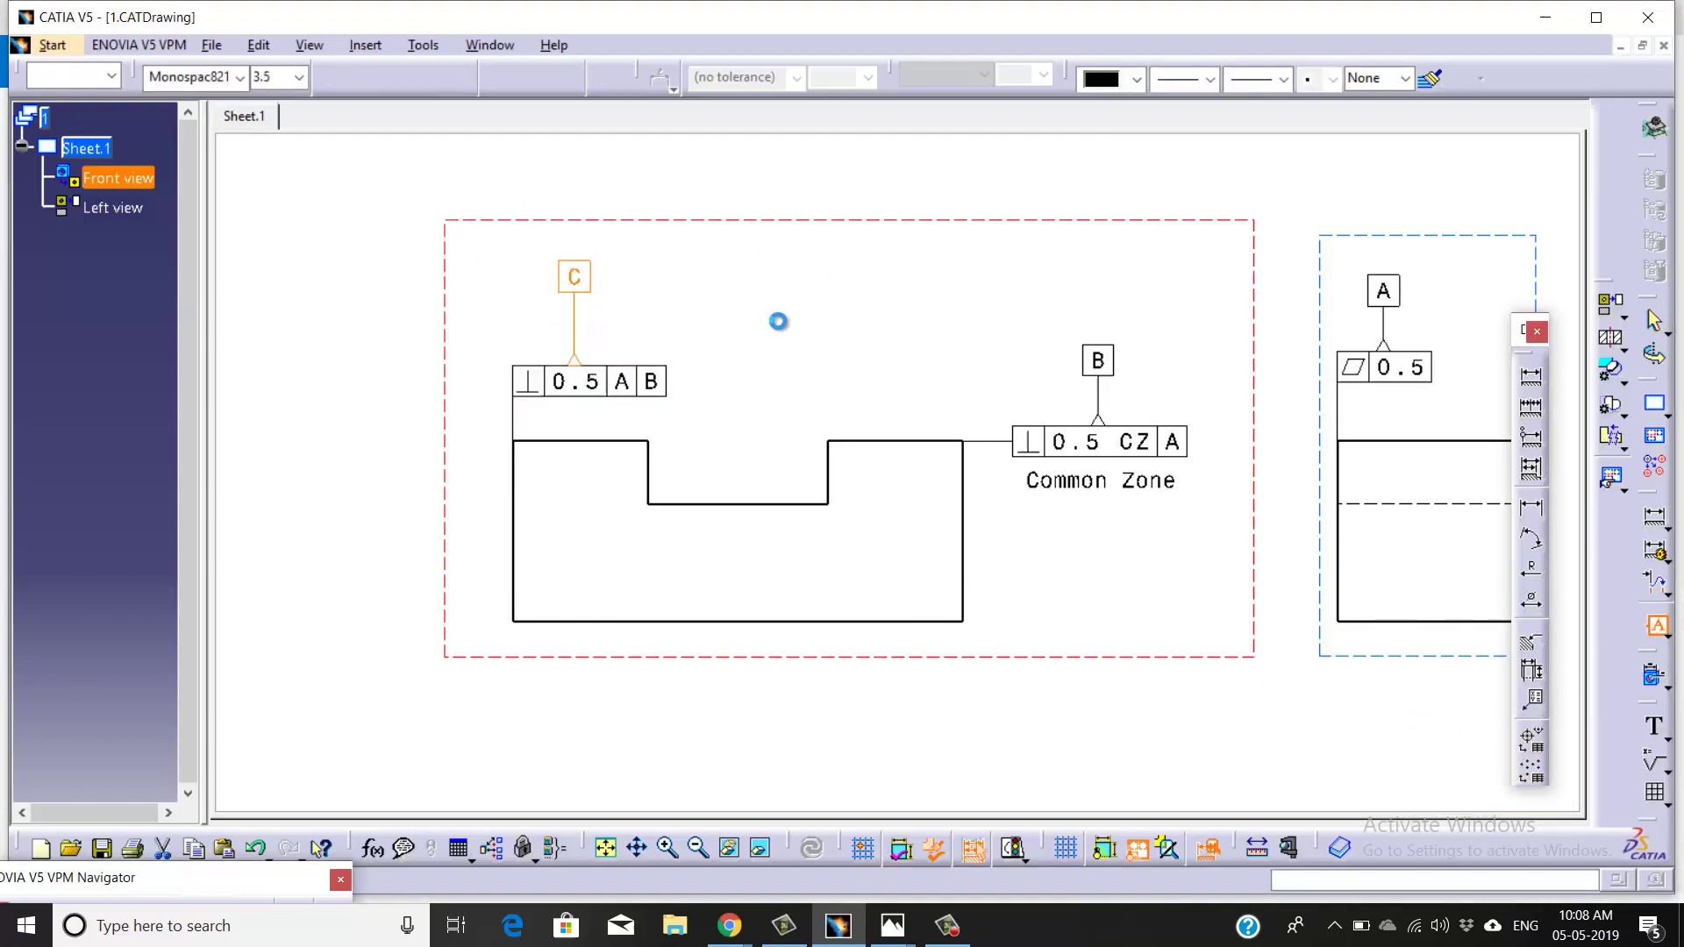
- Change datum C's leader symbol to Filled Triangle and copy its format to datum features A and B
right_click(574, 365)
mouse_move(702, 451)
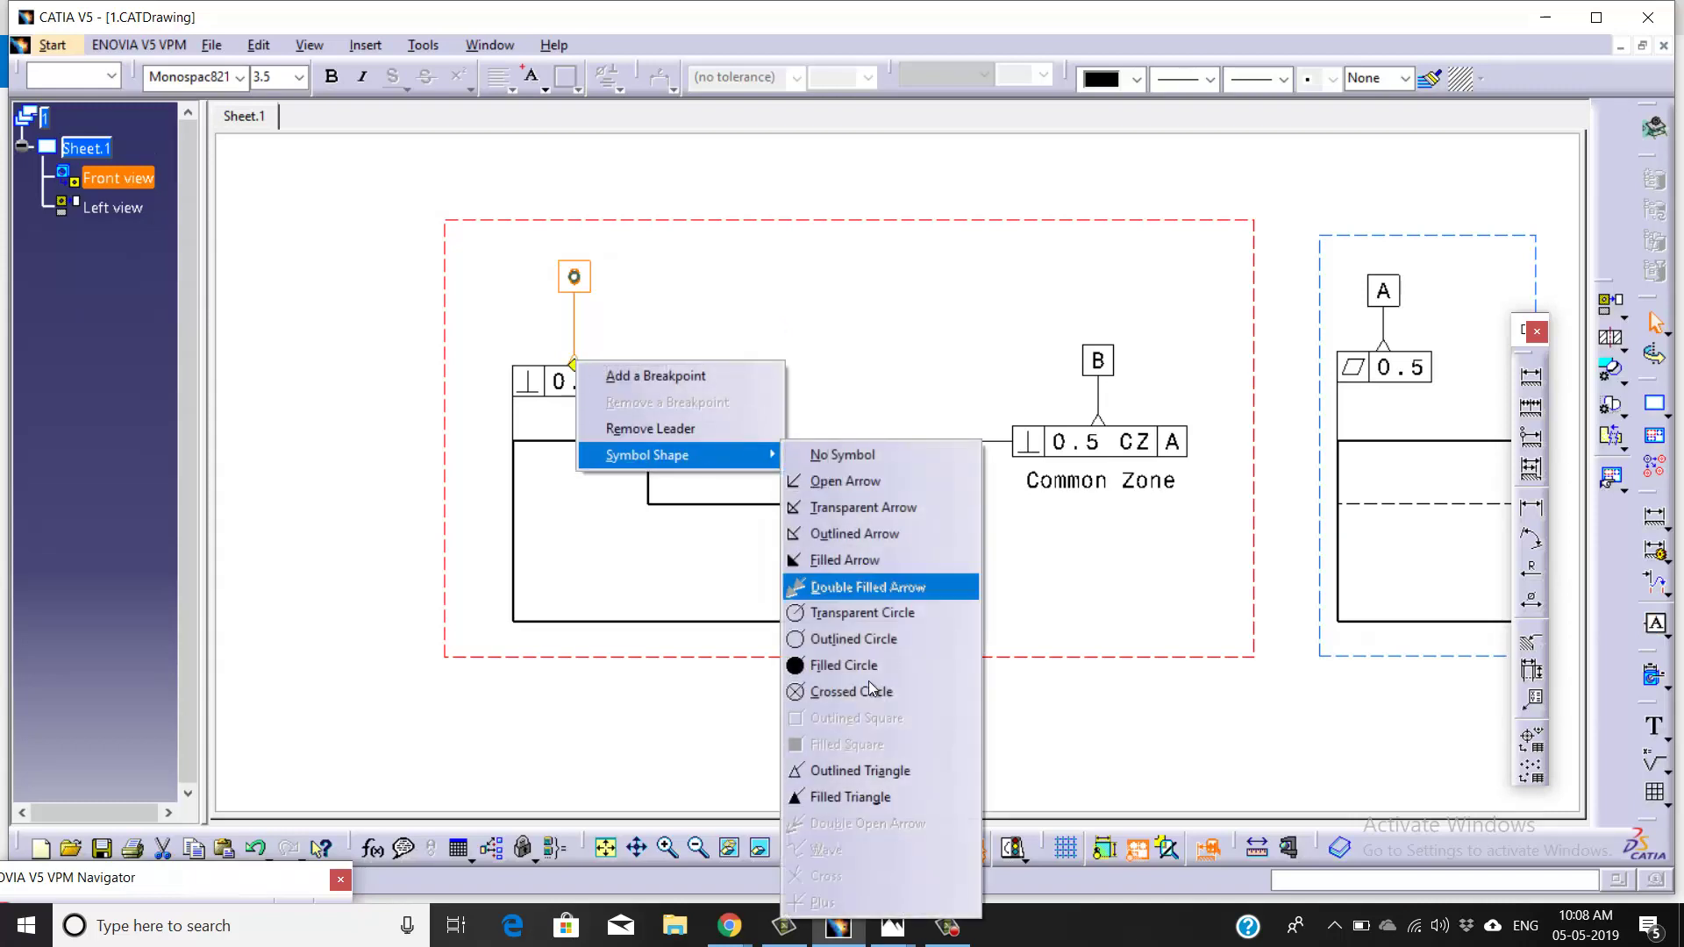
click(867, 795)
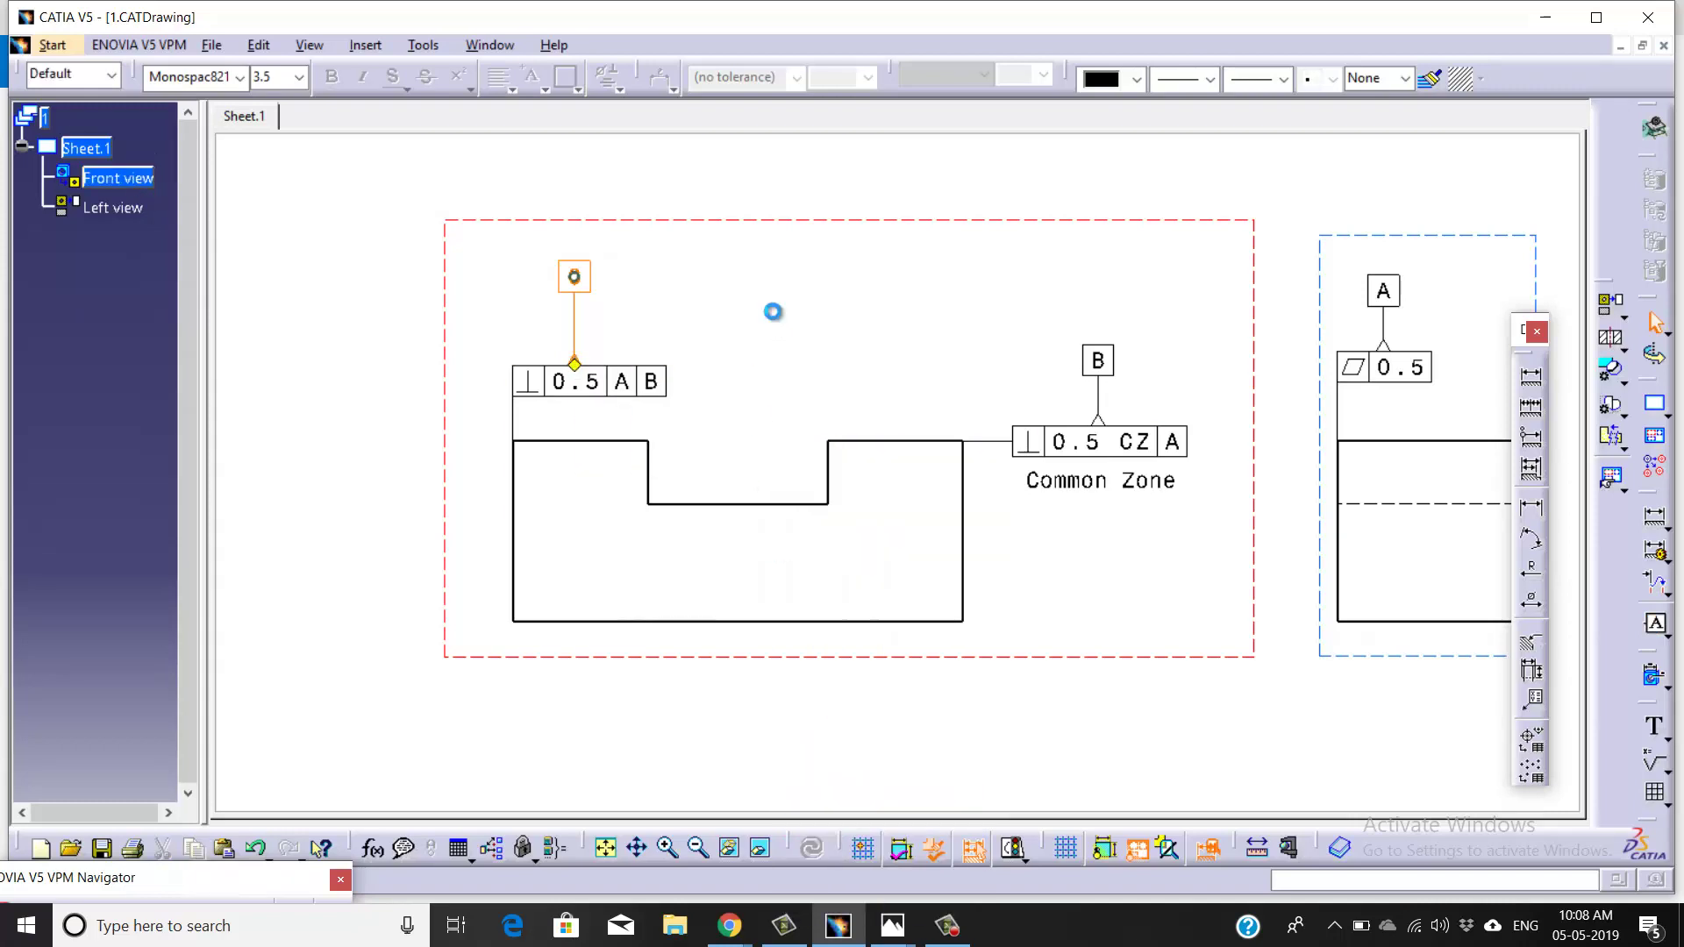
click(1098, 360)
ctrl+click(1383, 291)
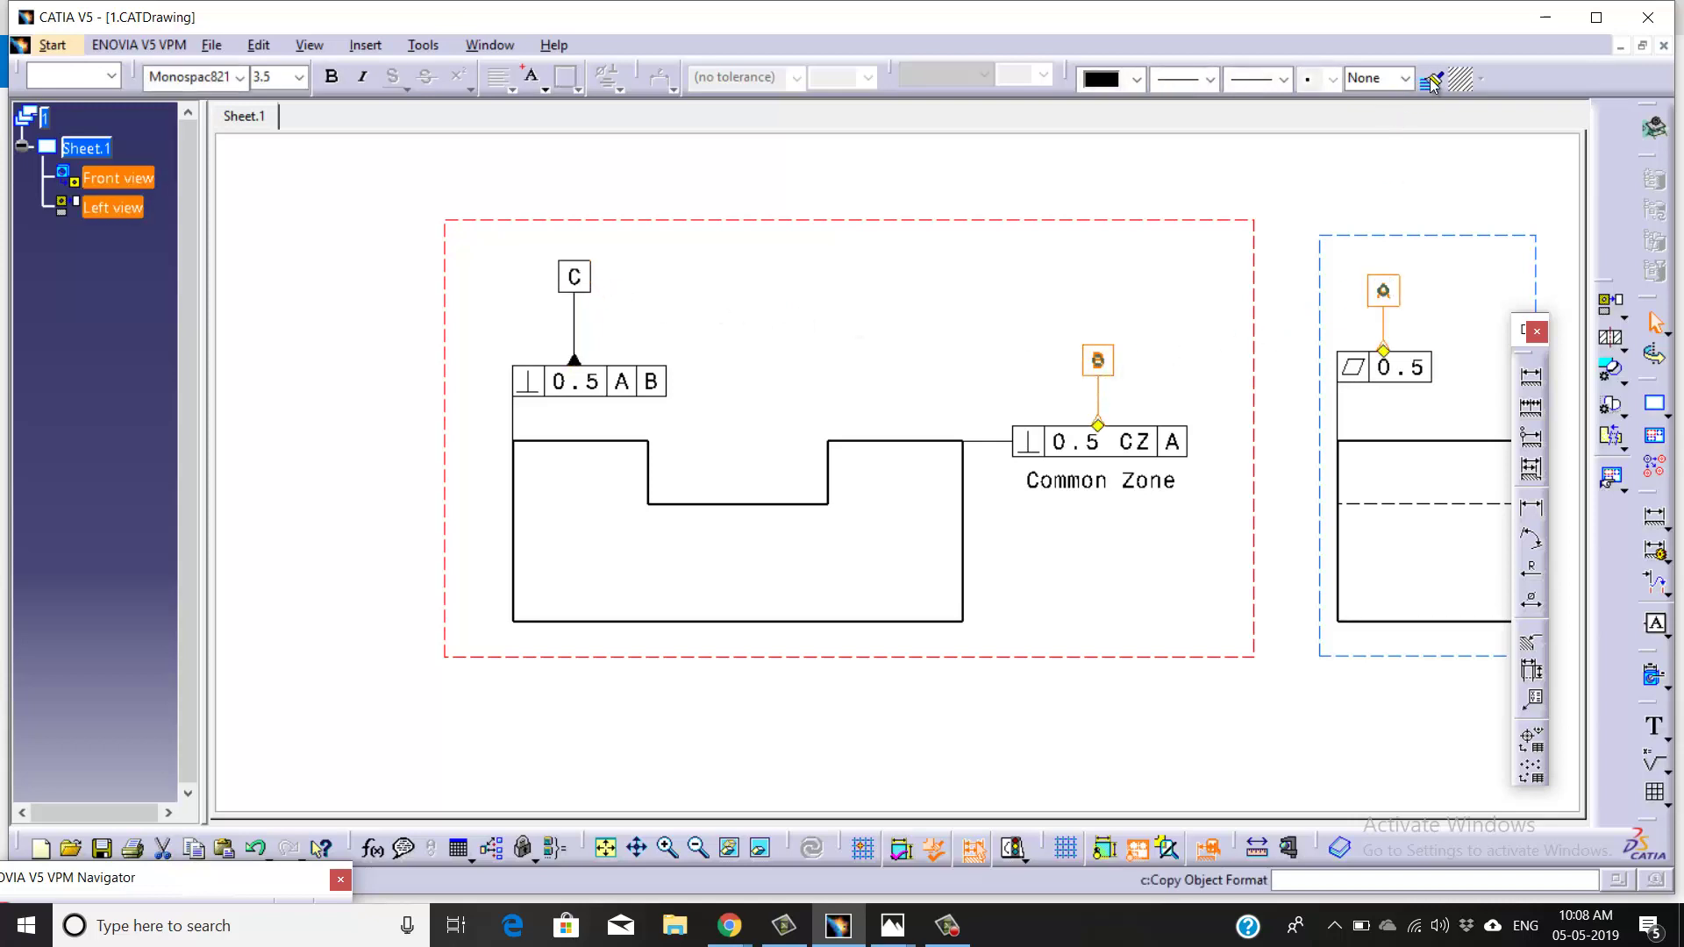
click(608, 291)
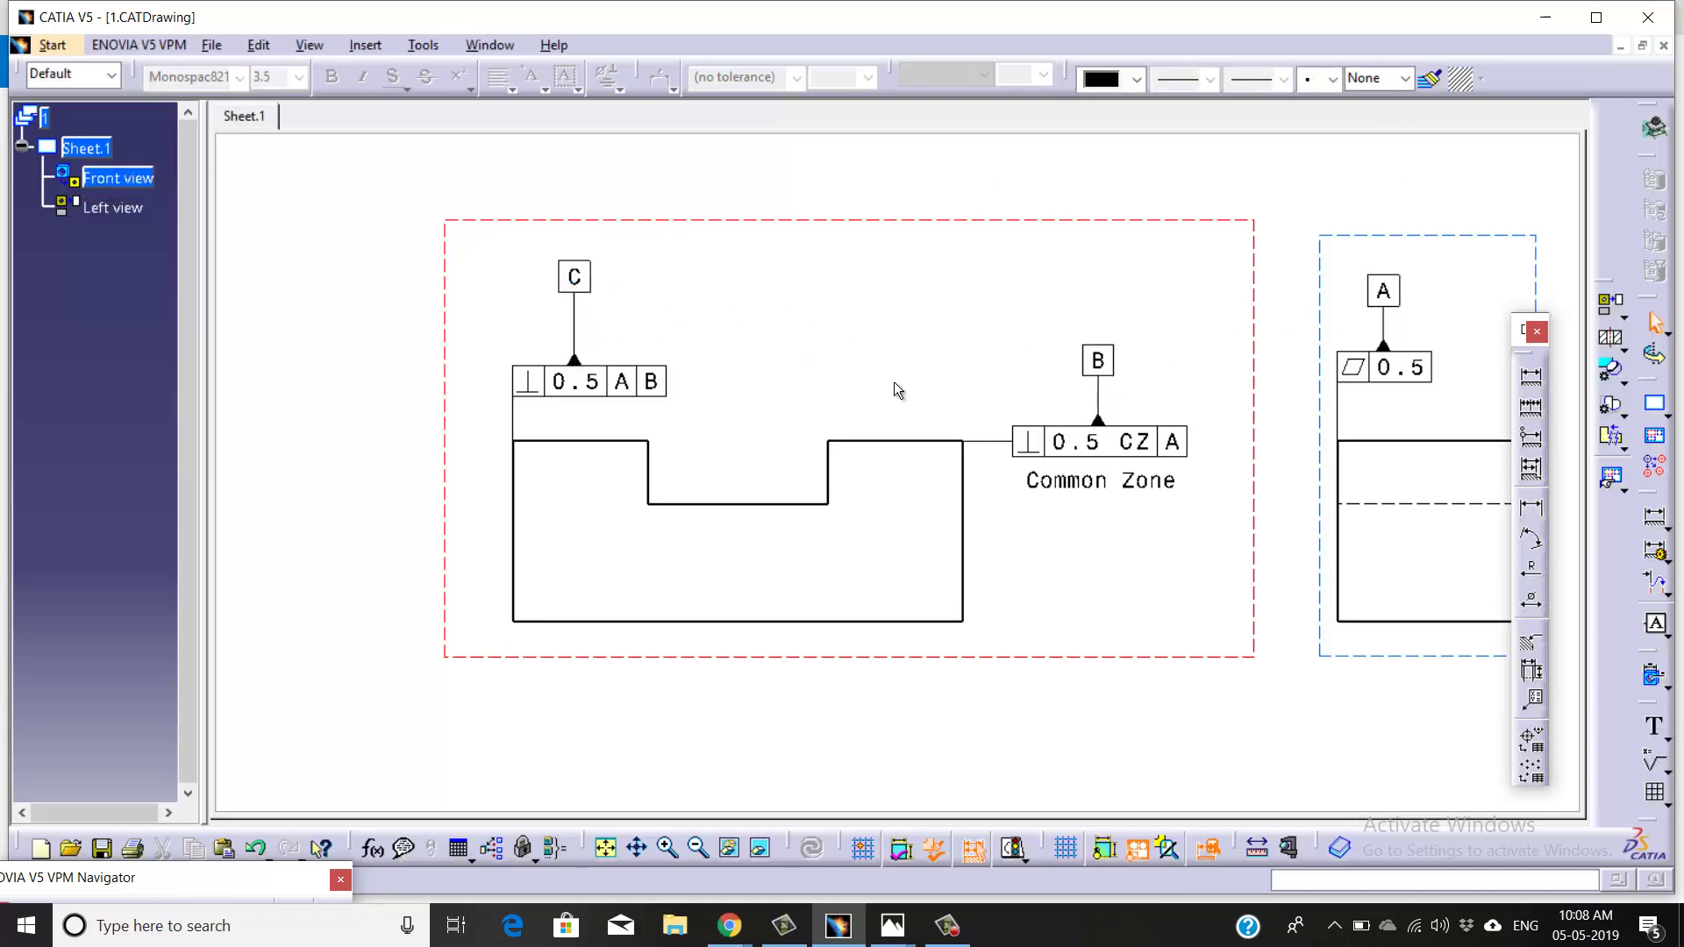
- Dimension the block's overall length in the front view and place the dimension well below the bottom edge
ctrl+middle_drag(901, 377, 830, 355)
middle_drag(853, 531, 882, 445)
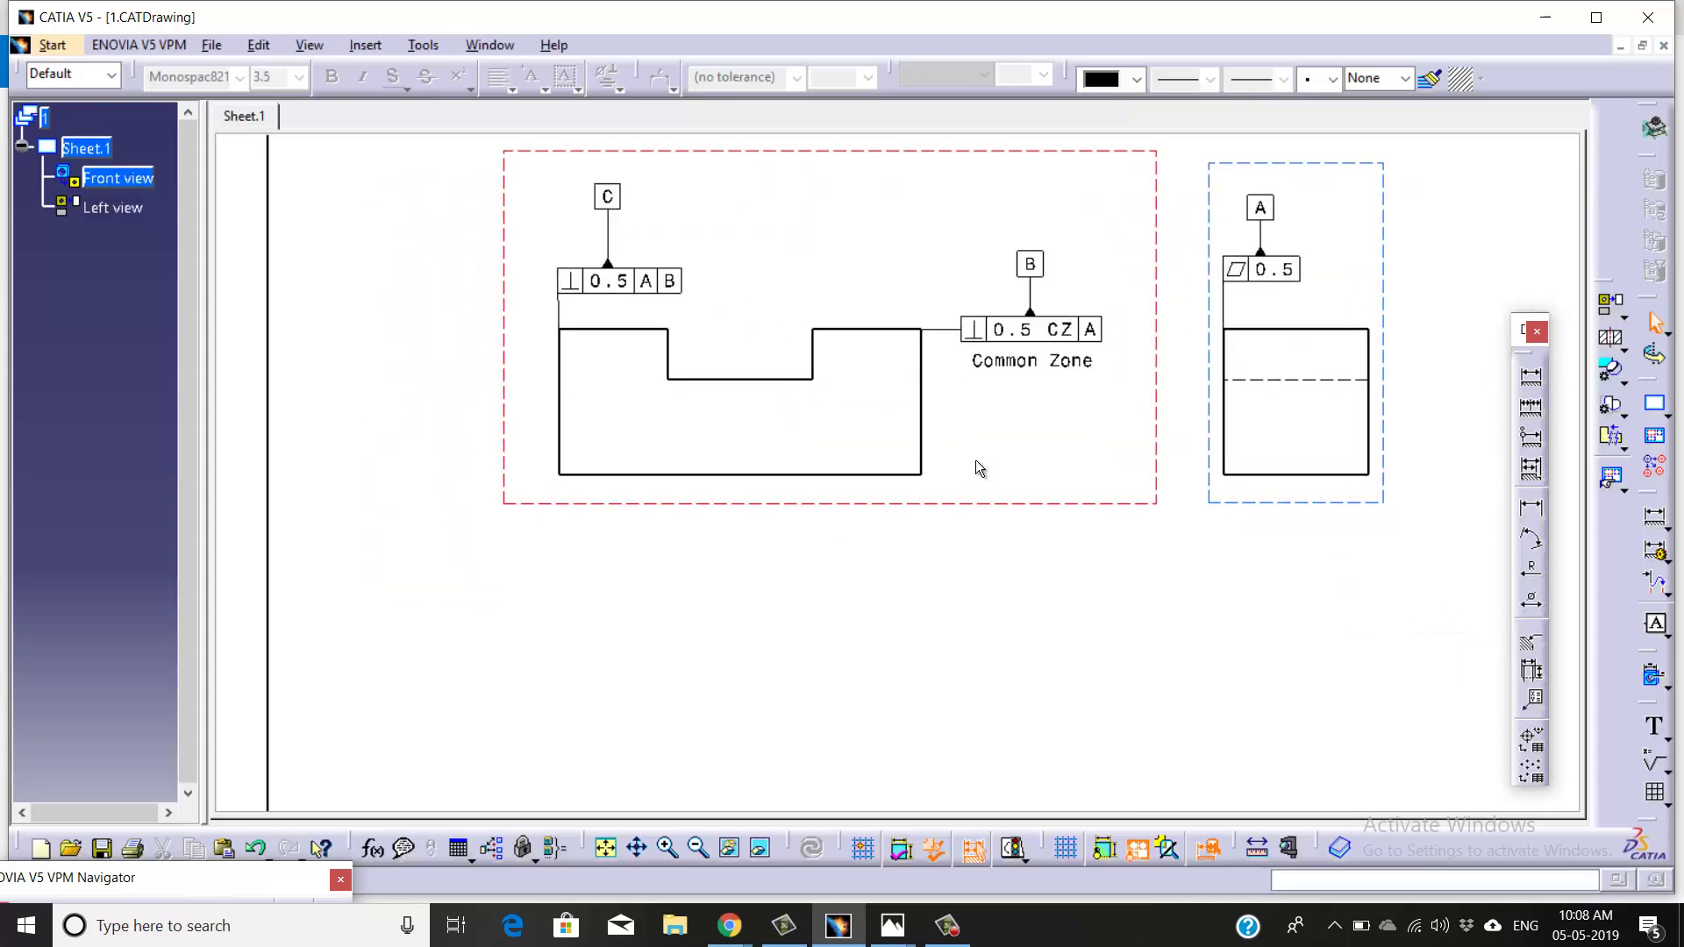
click(1531, 377)
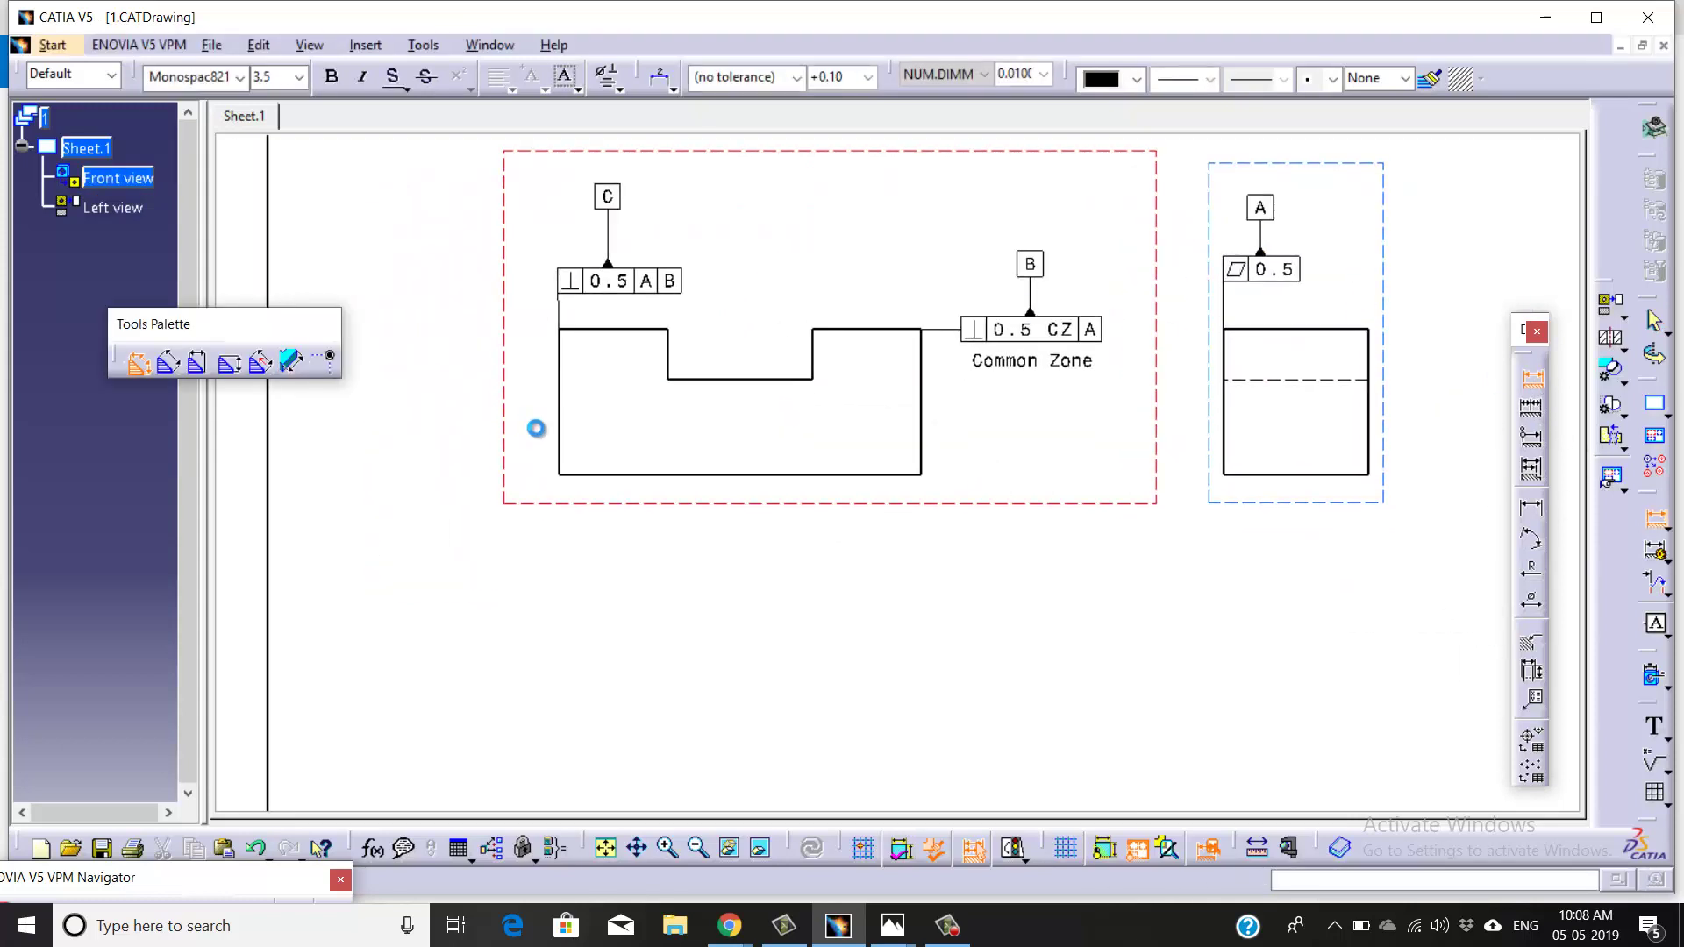
click(570, 391)
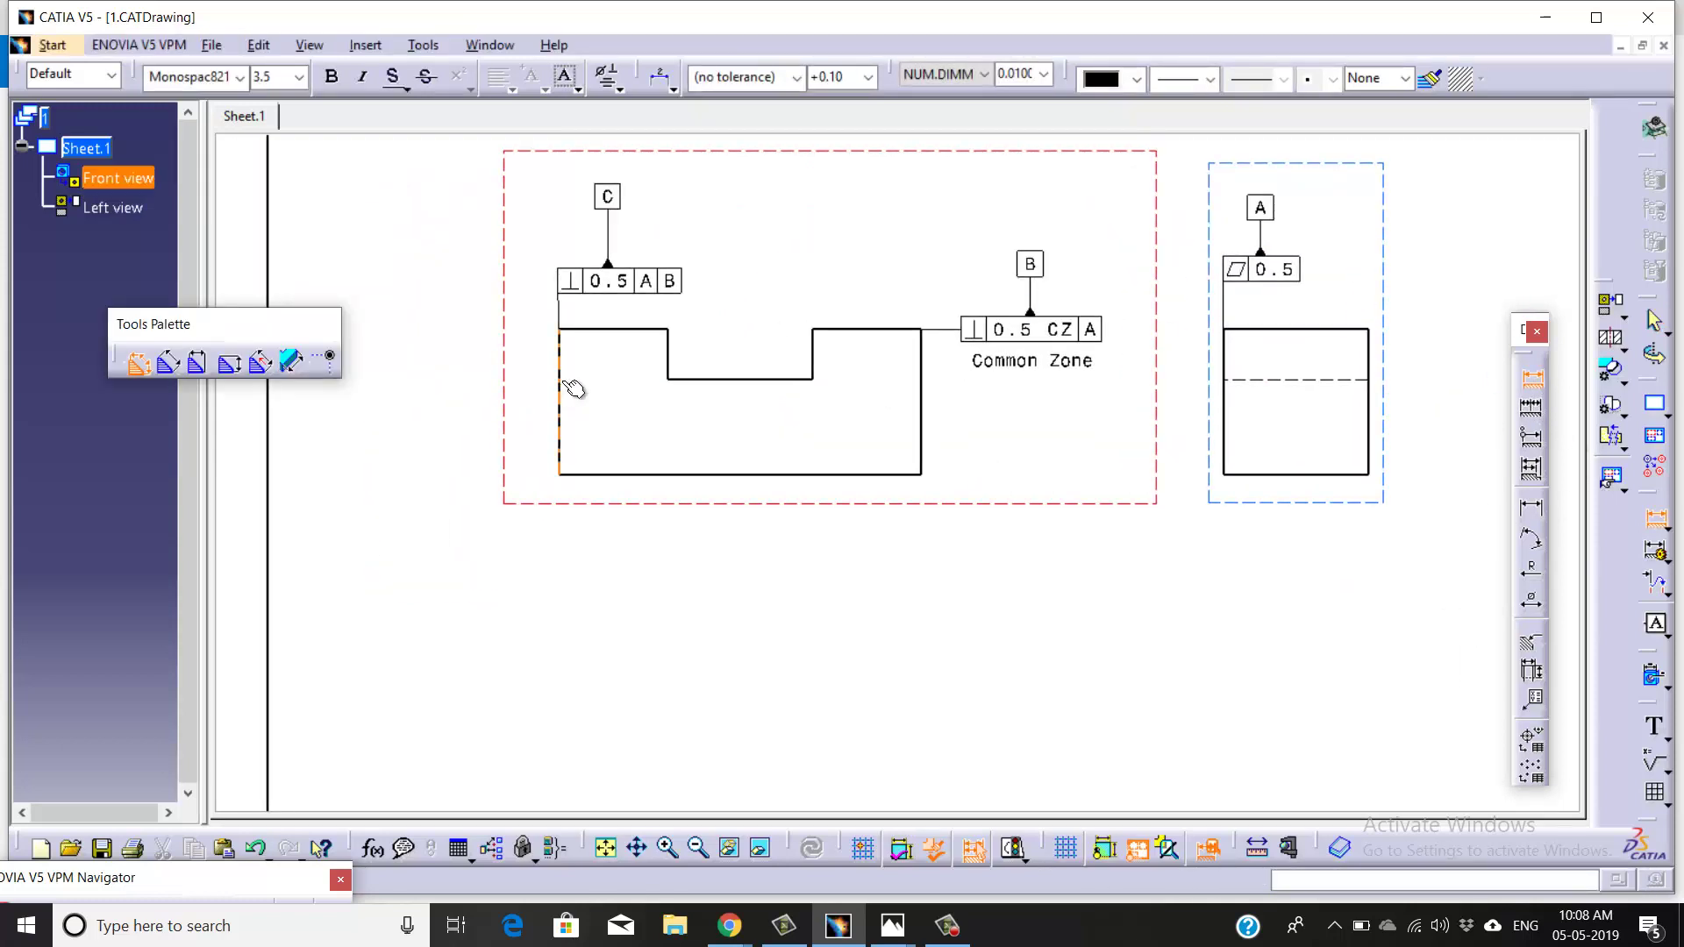
click(926, 388)
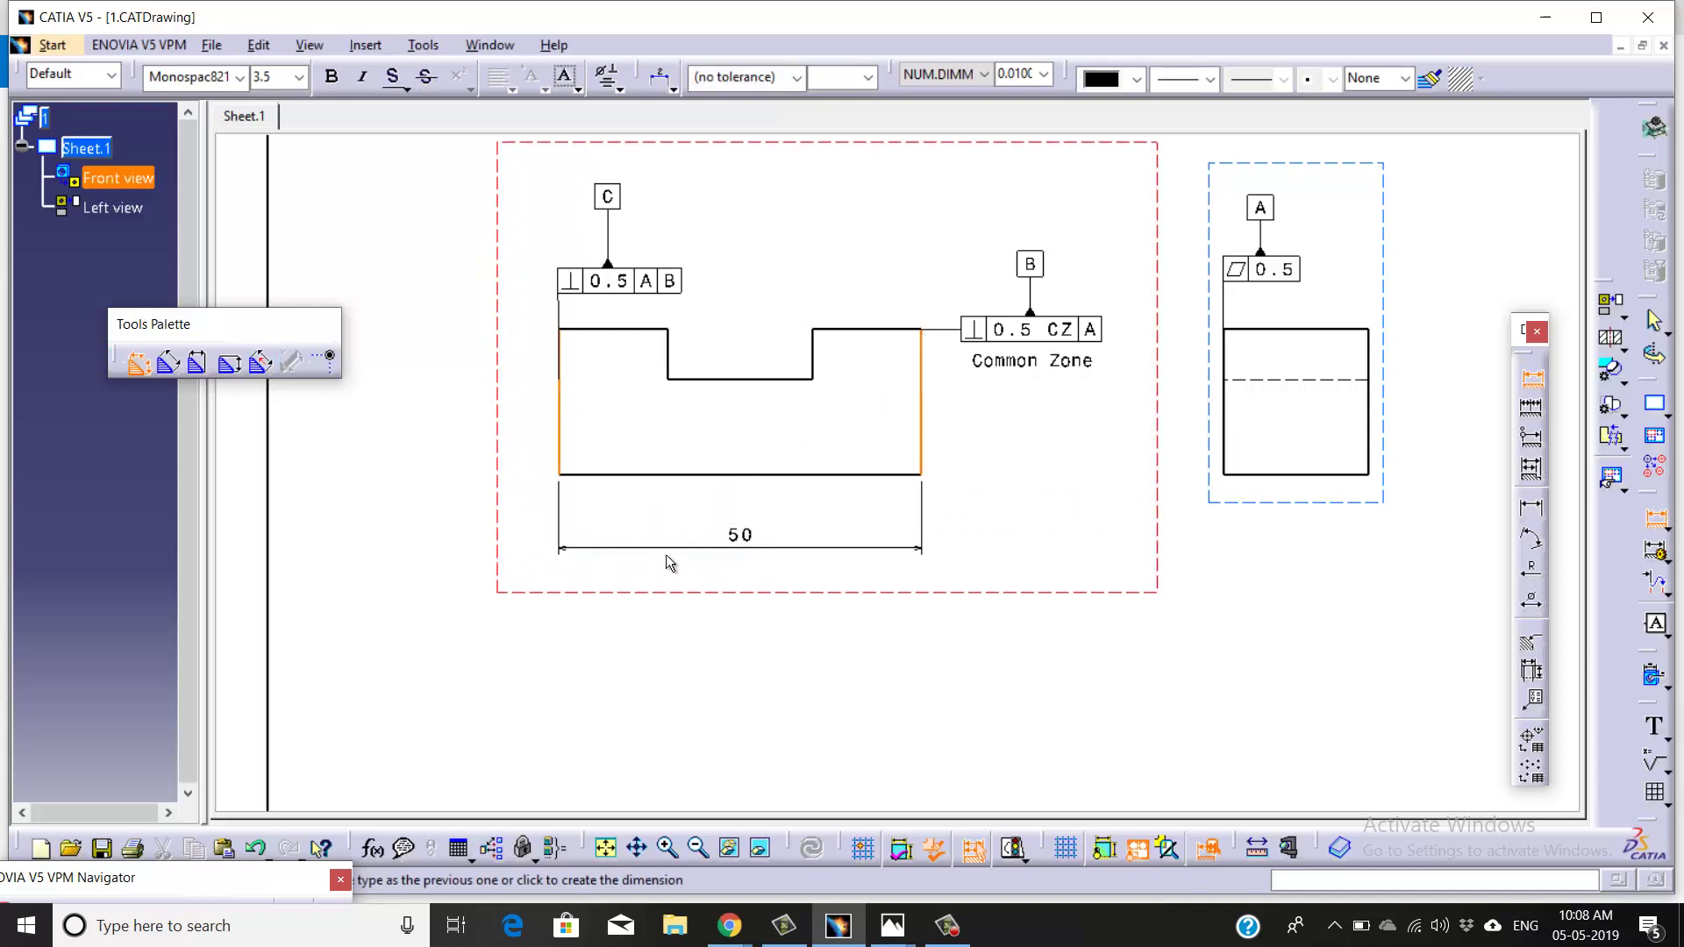
click(666, 554)
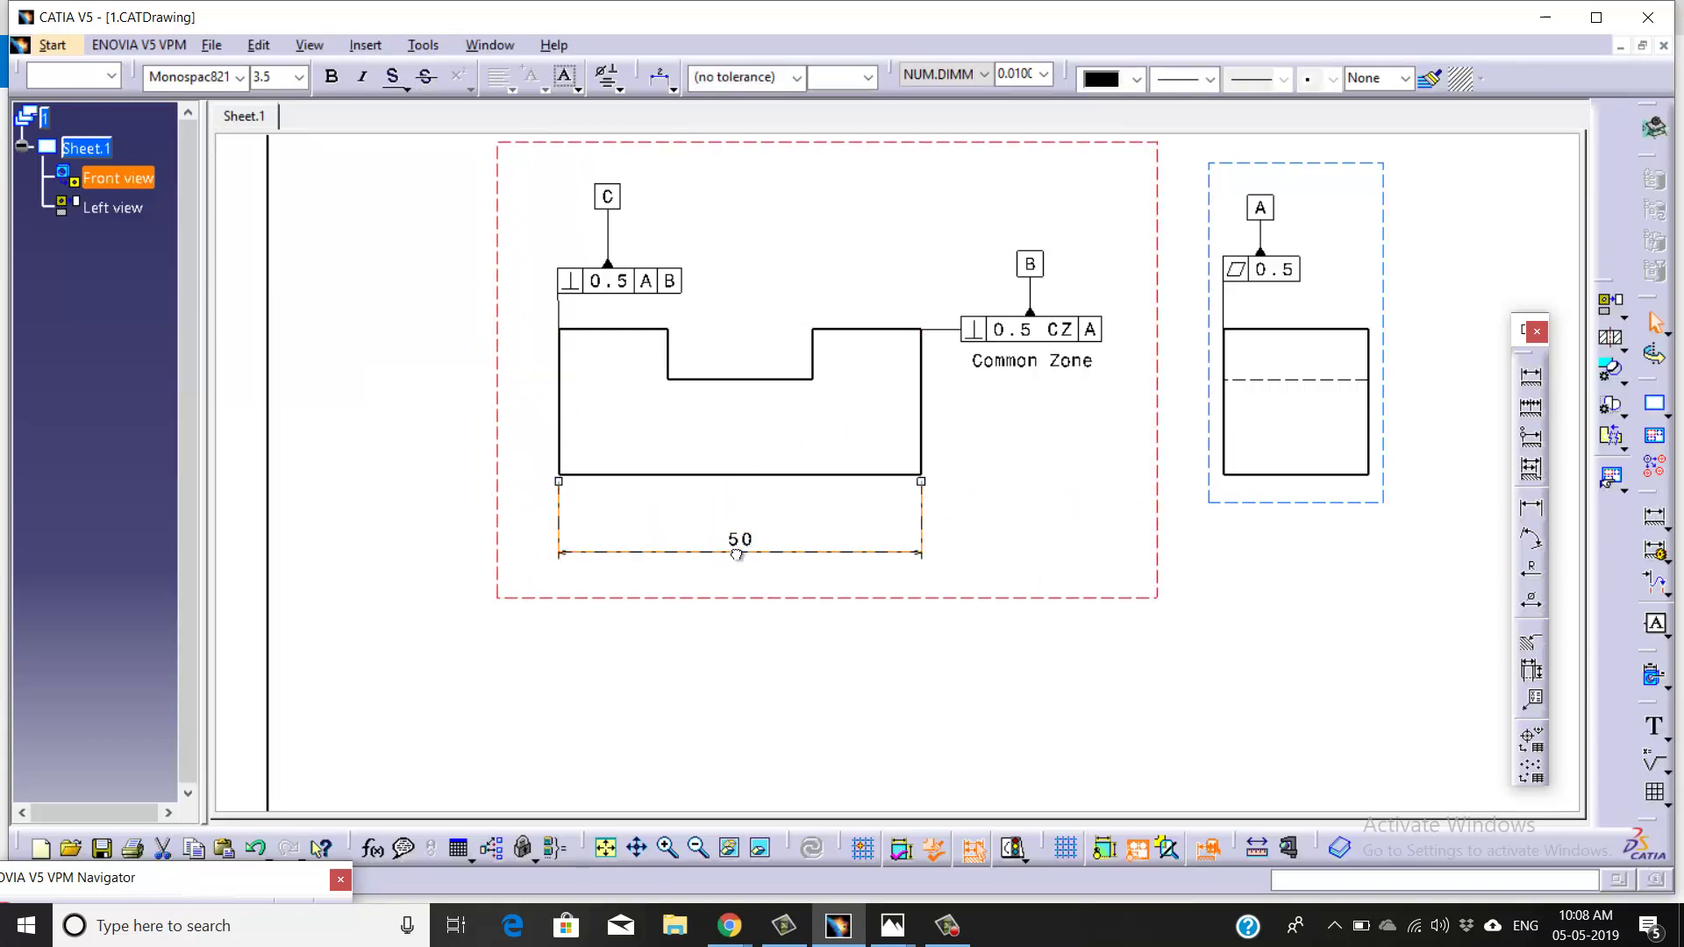
drag(737, 555, 776, 588)
- Dimension the block's overall height in the front view, placed outside its left edge
click(1531, 378)
click(559, 395)
click(489, 389)
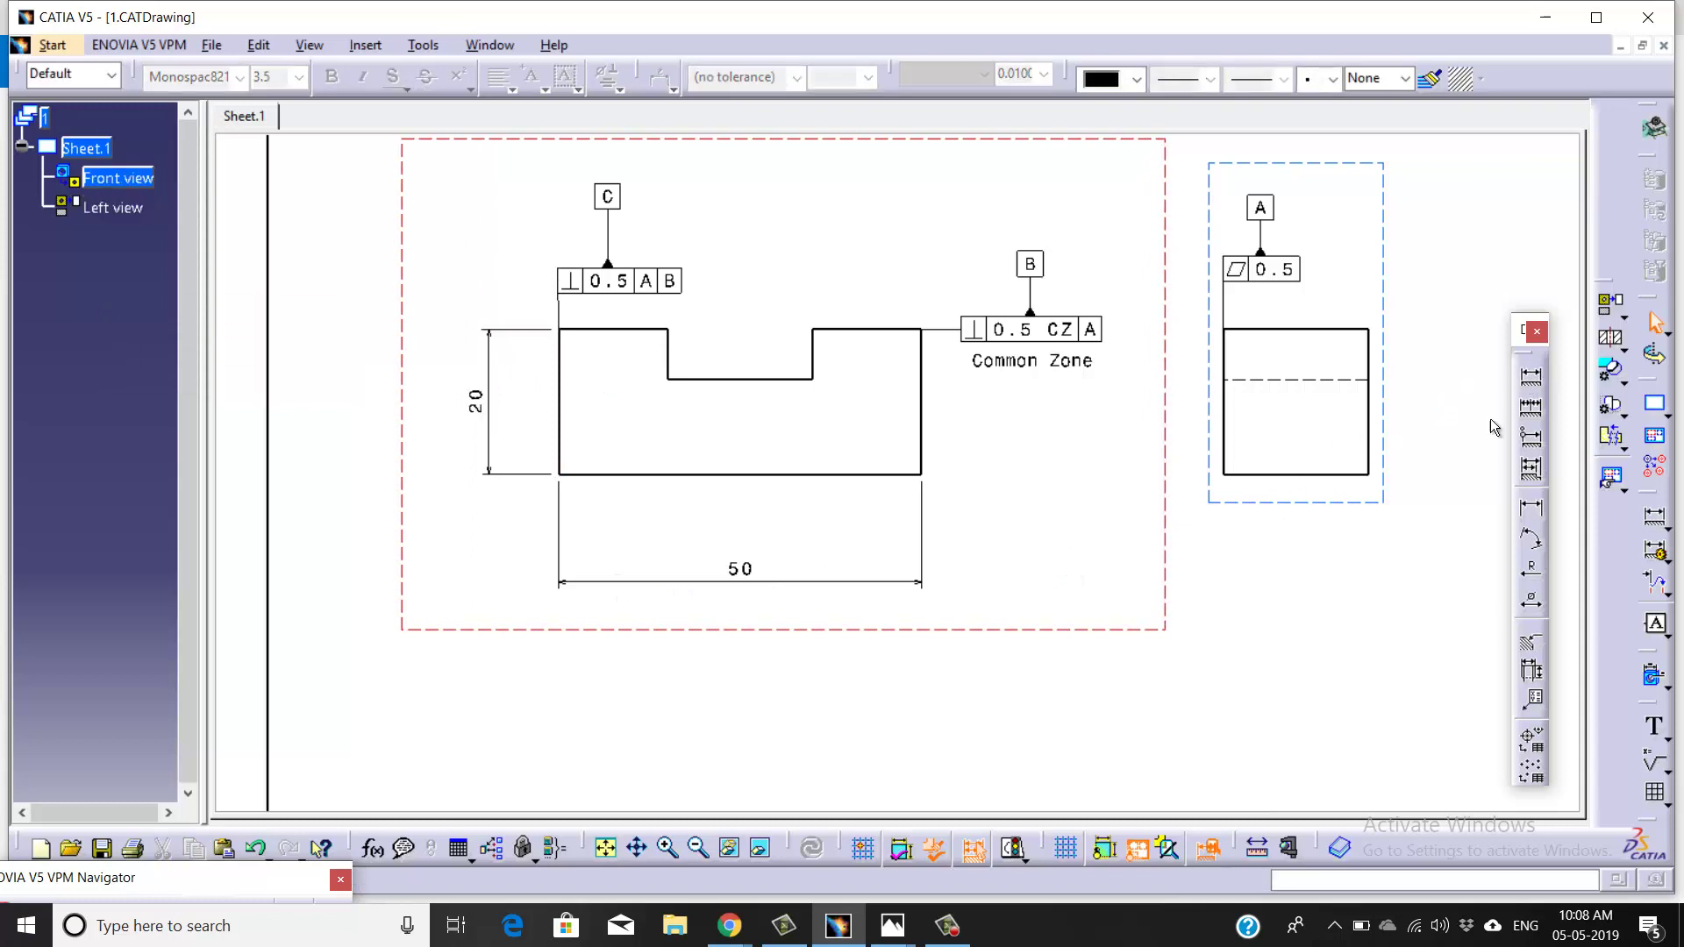
click(1524, 386)
mouse_move(677, 436)
middle_down()
mouse_move(719, 466)
mouse_move(770, 455)
middle_up()
scroll(763, 469, down, 1)
key(Escape)
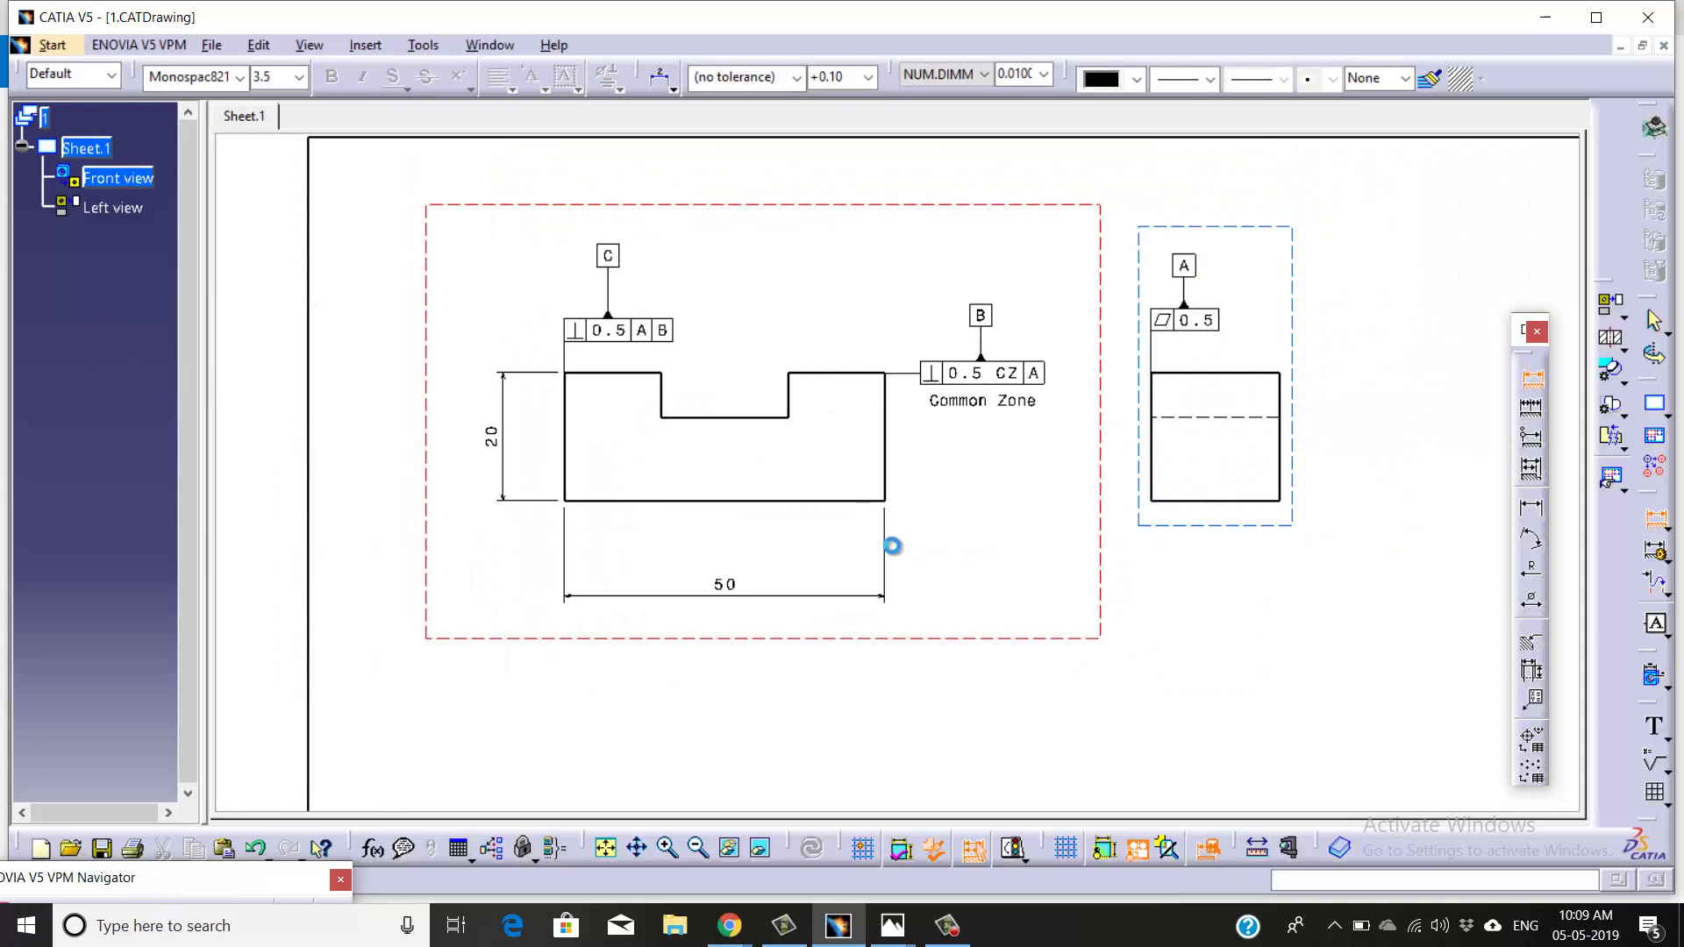
mouse_move(891, 544)
middle_down()
mouse_move(859, 551)
mouse_move(854, 523)
middle_up()
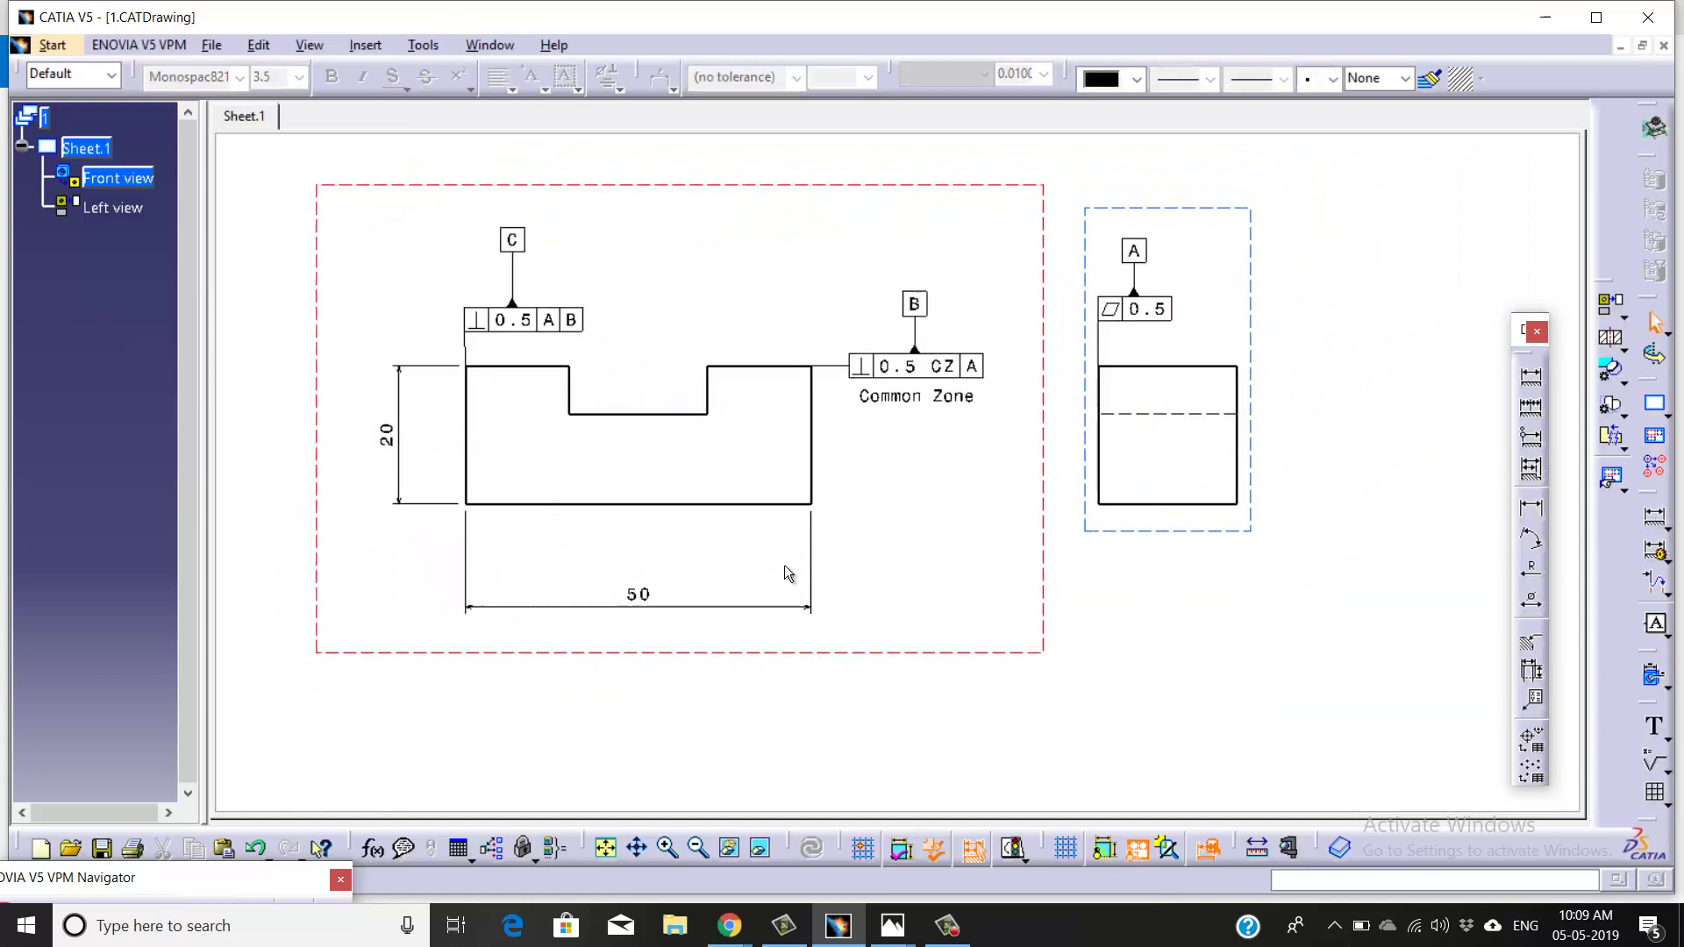
scroll(903, 572, up, 1)
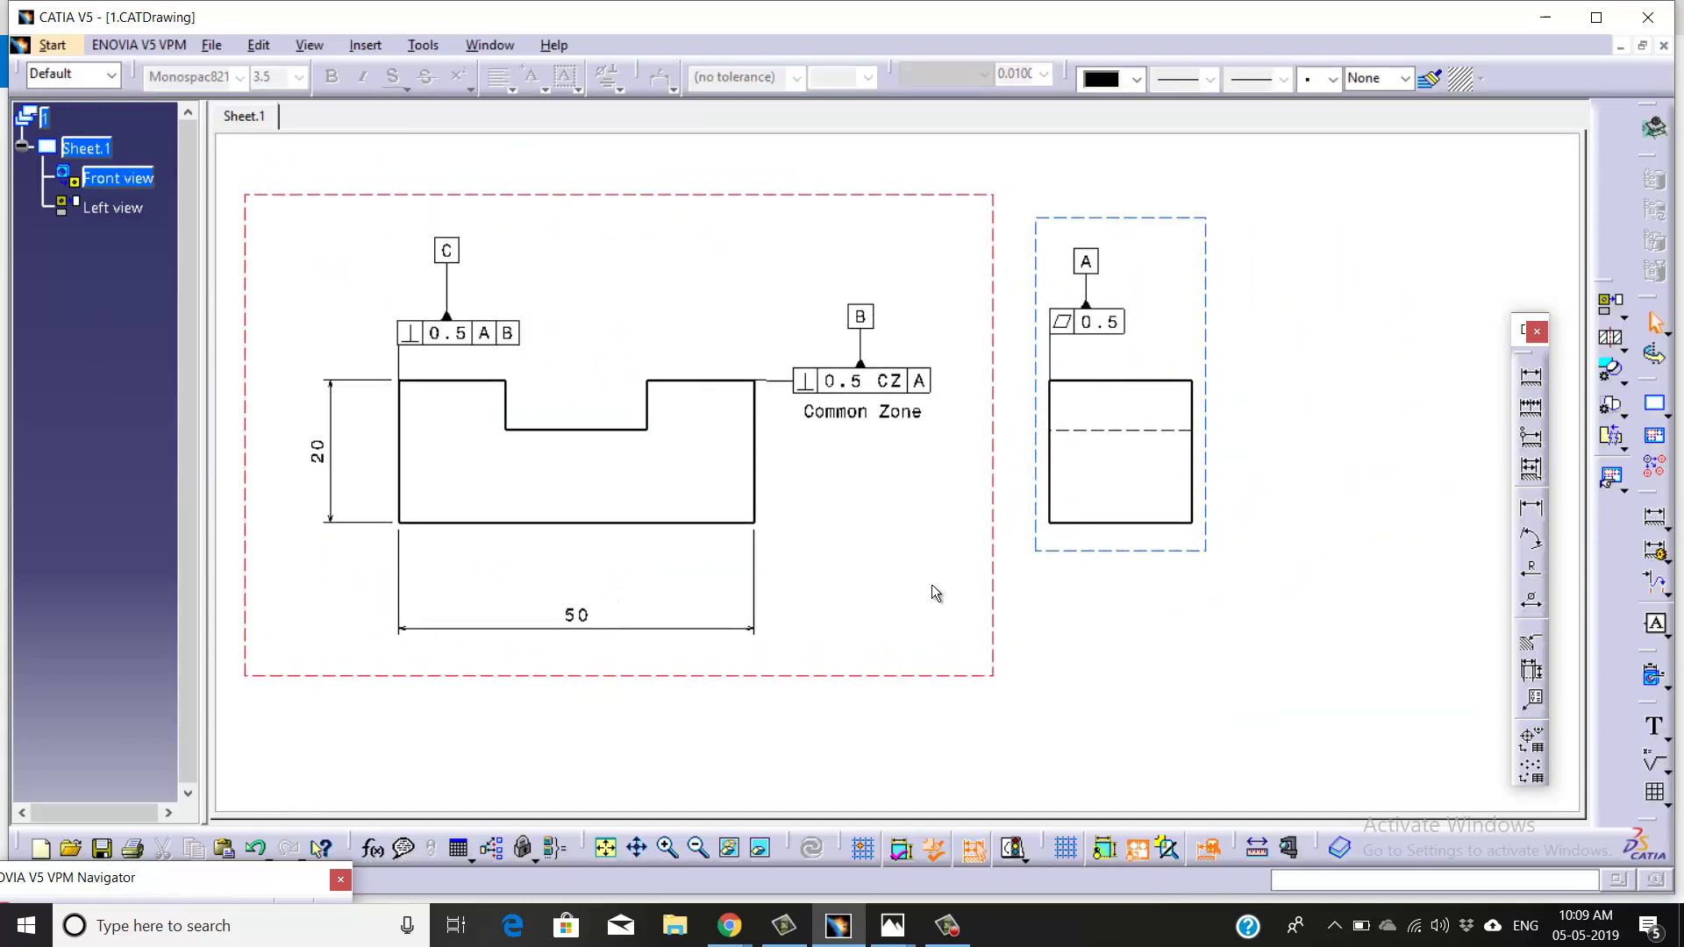
- Activate the left view and dimension its overall width, placing the dimension below the bottom edge
click(1072, 550)
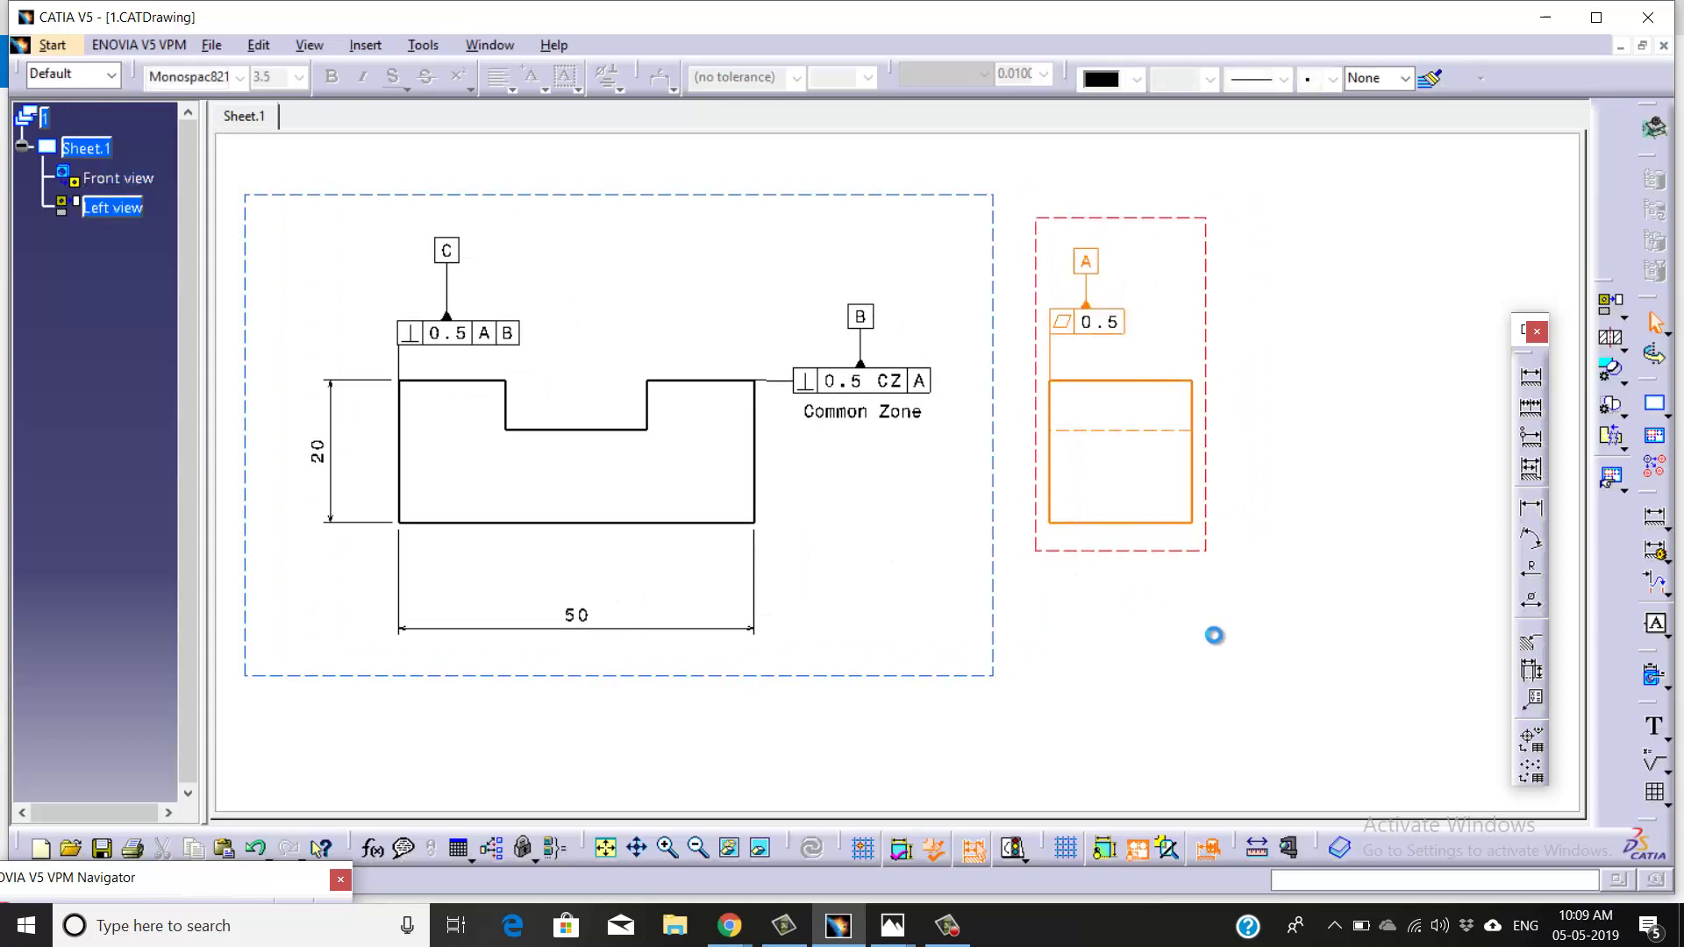
click(1528, 379)
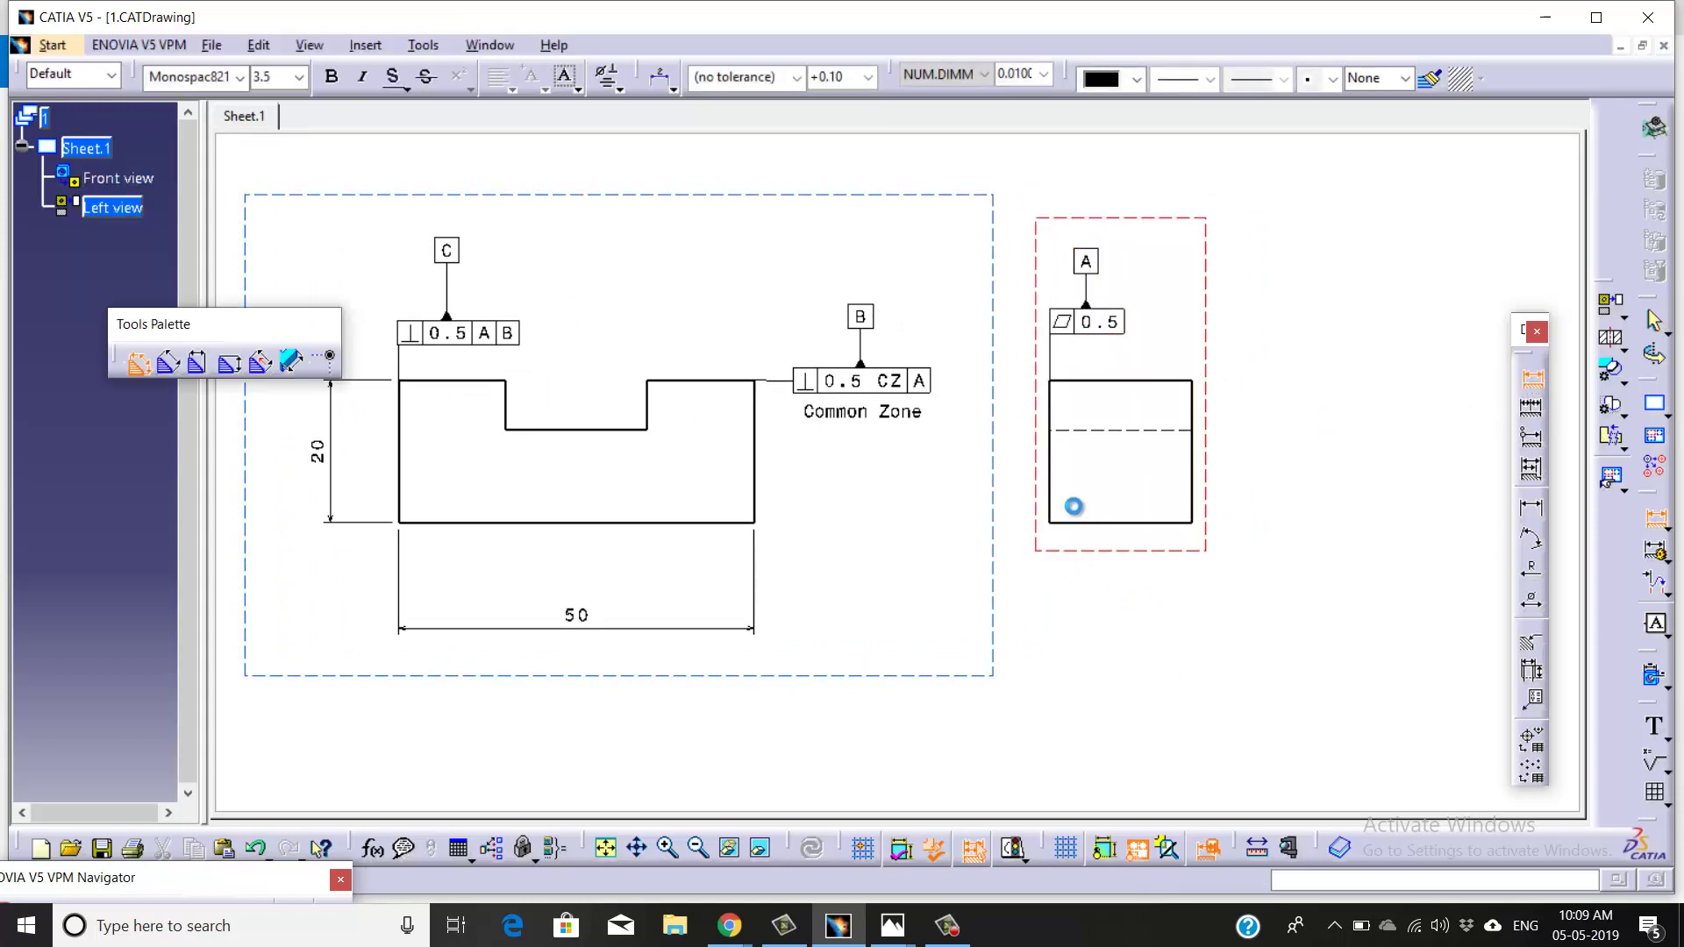
click(1061, 488)
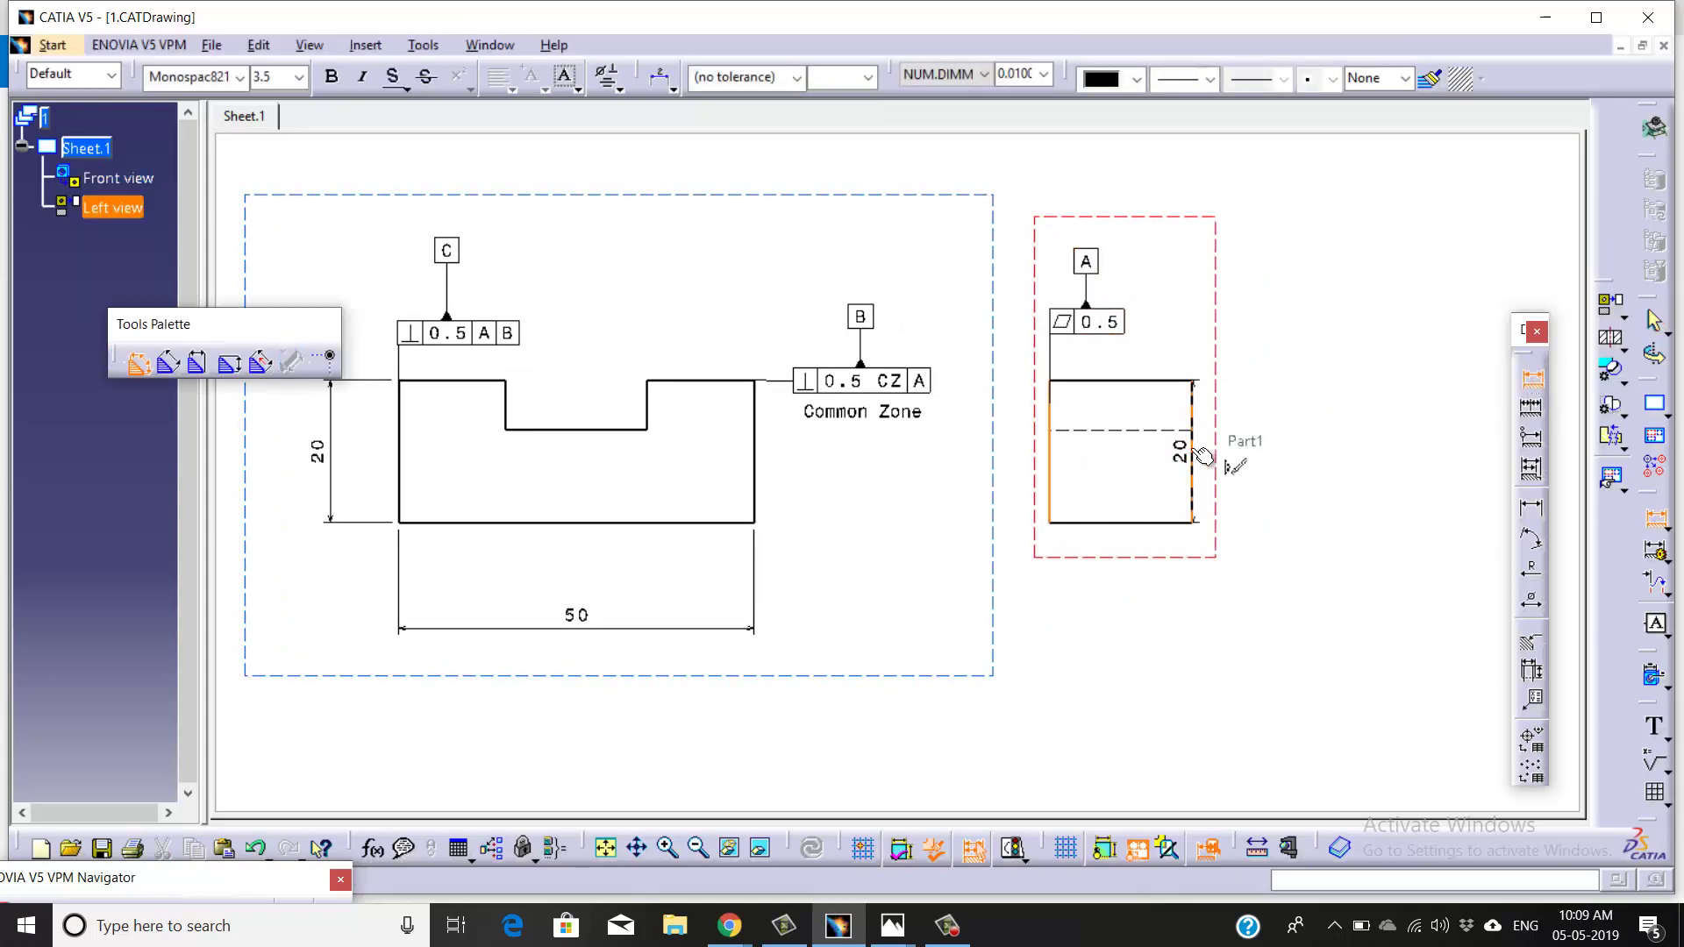
click(1131, 566)
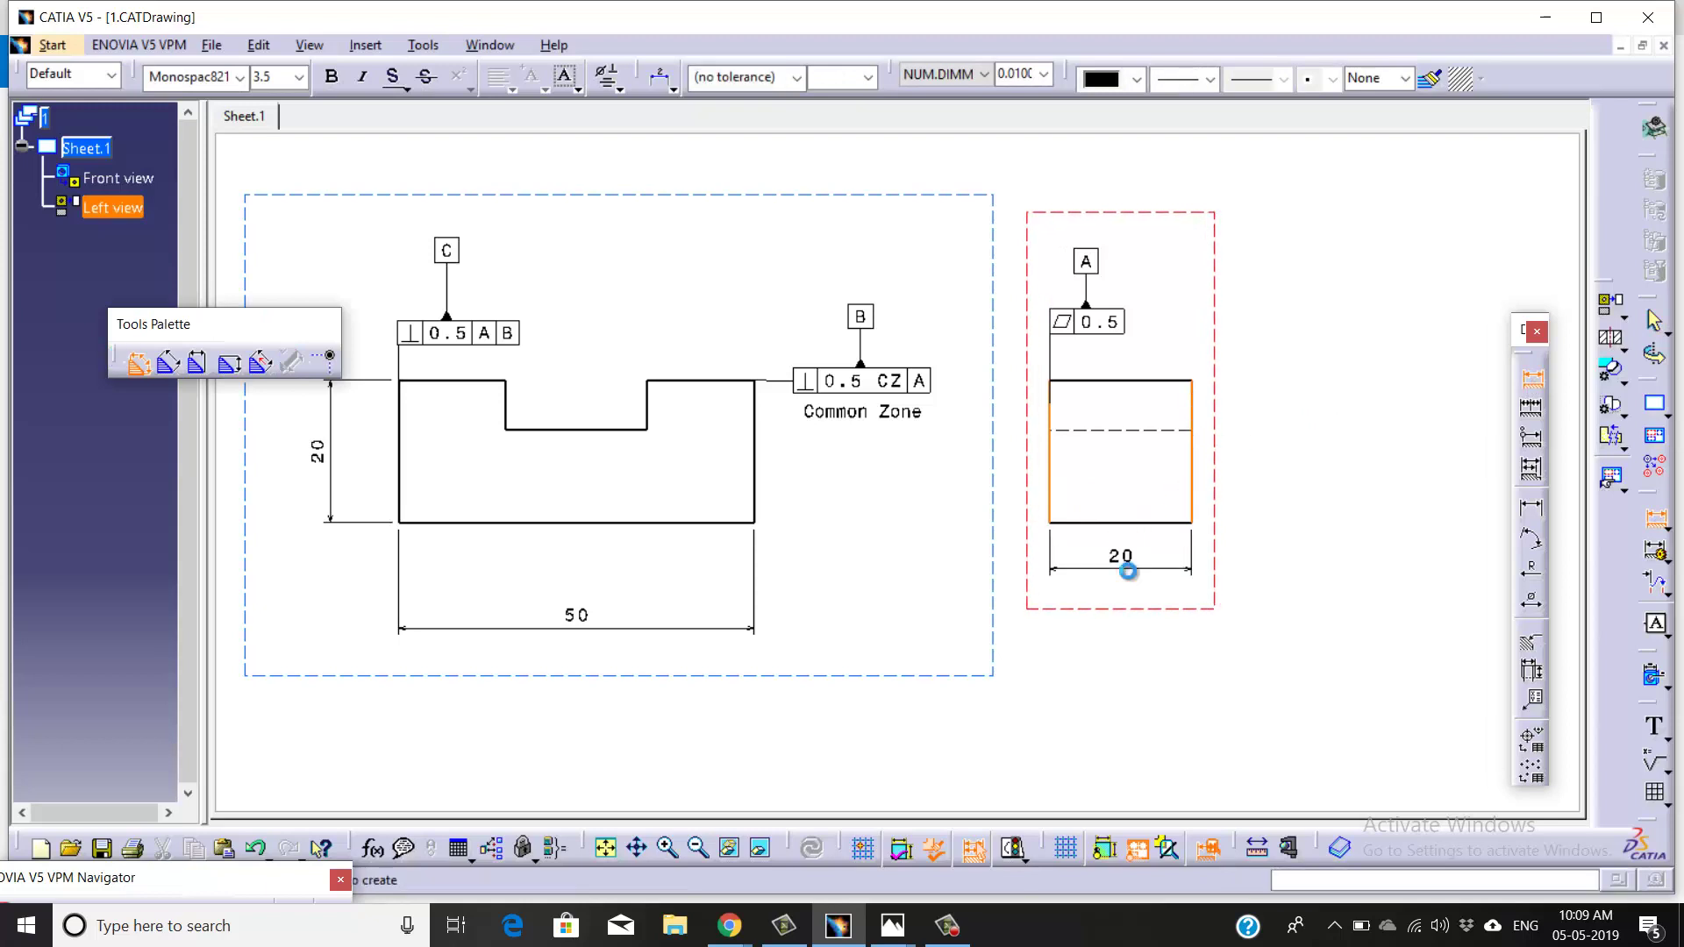
click(1148, 646)
middle_drag(1147, 650, 1149, 607)
- Move the front view's overall length dimension closer to the block's bottom edge
click(599, 561)
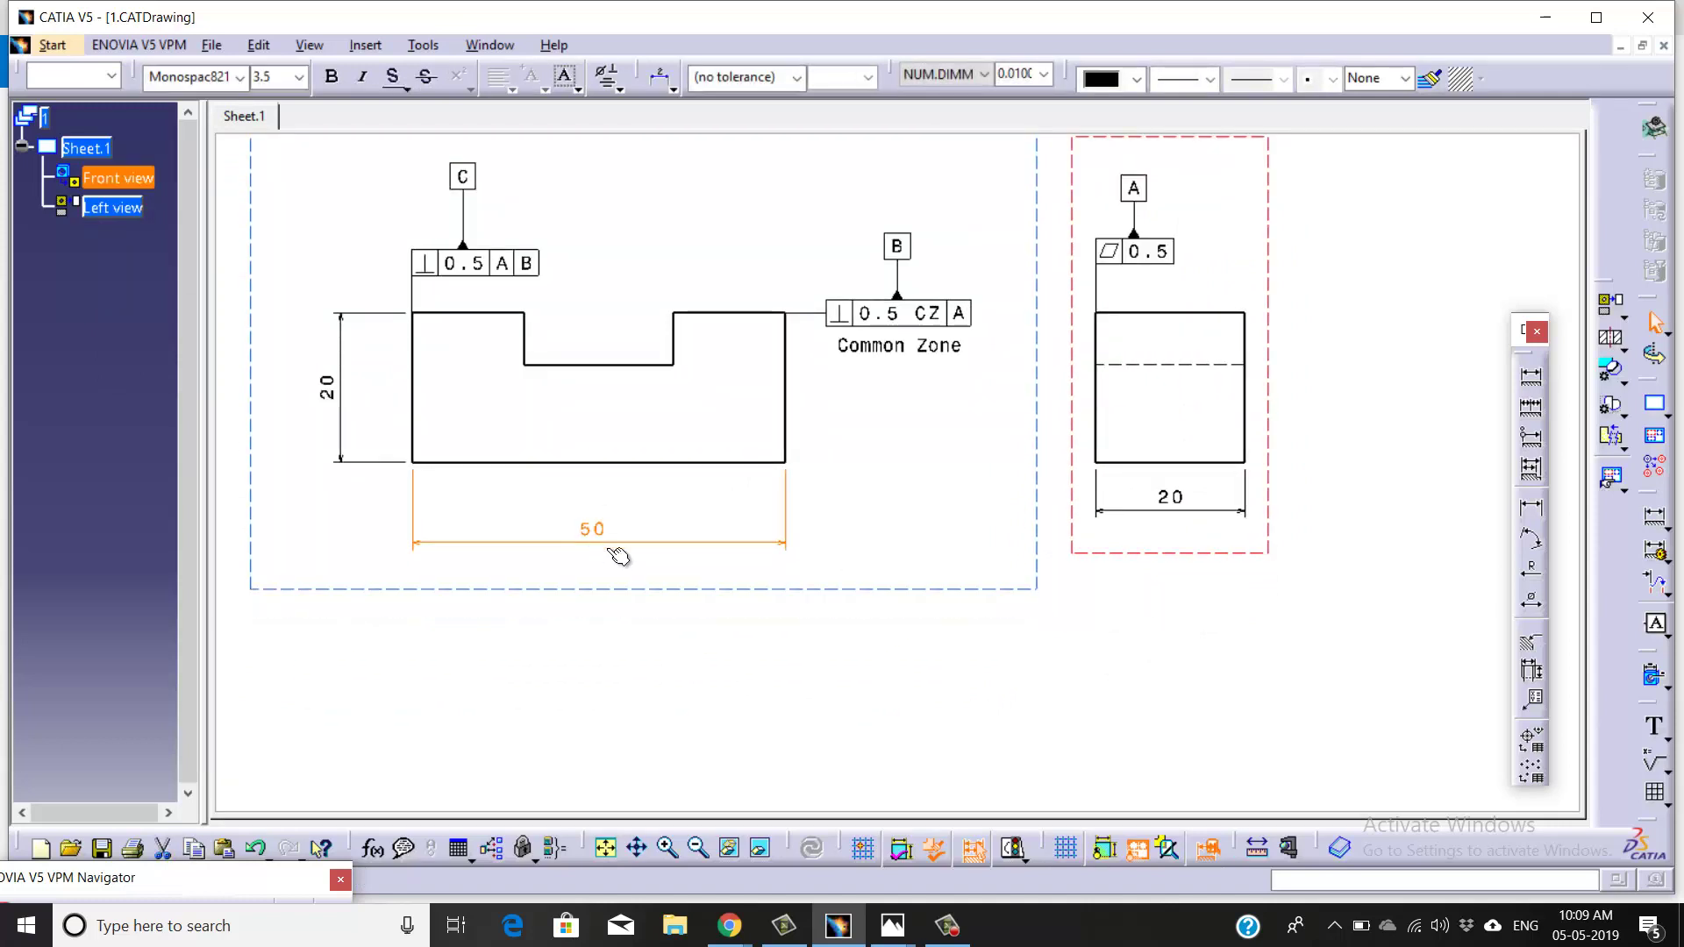
click(845, 505)
middle_drag(845, 504, 910, 561)
middle_drag(911, 561, 913, 545)
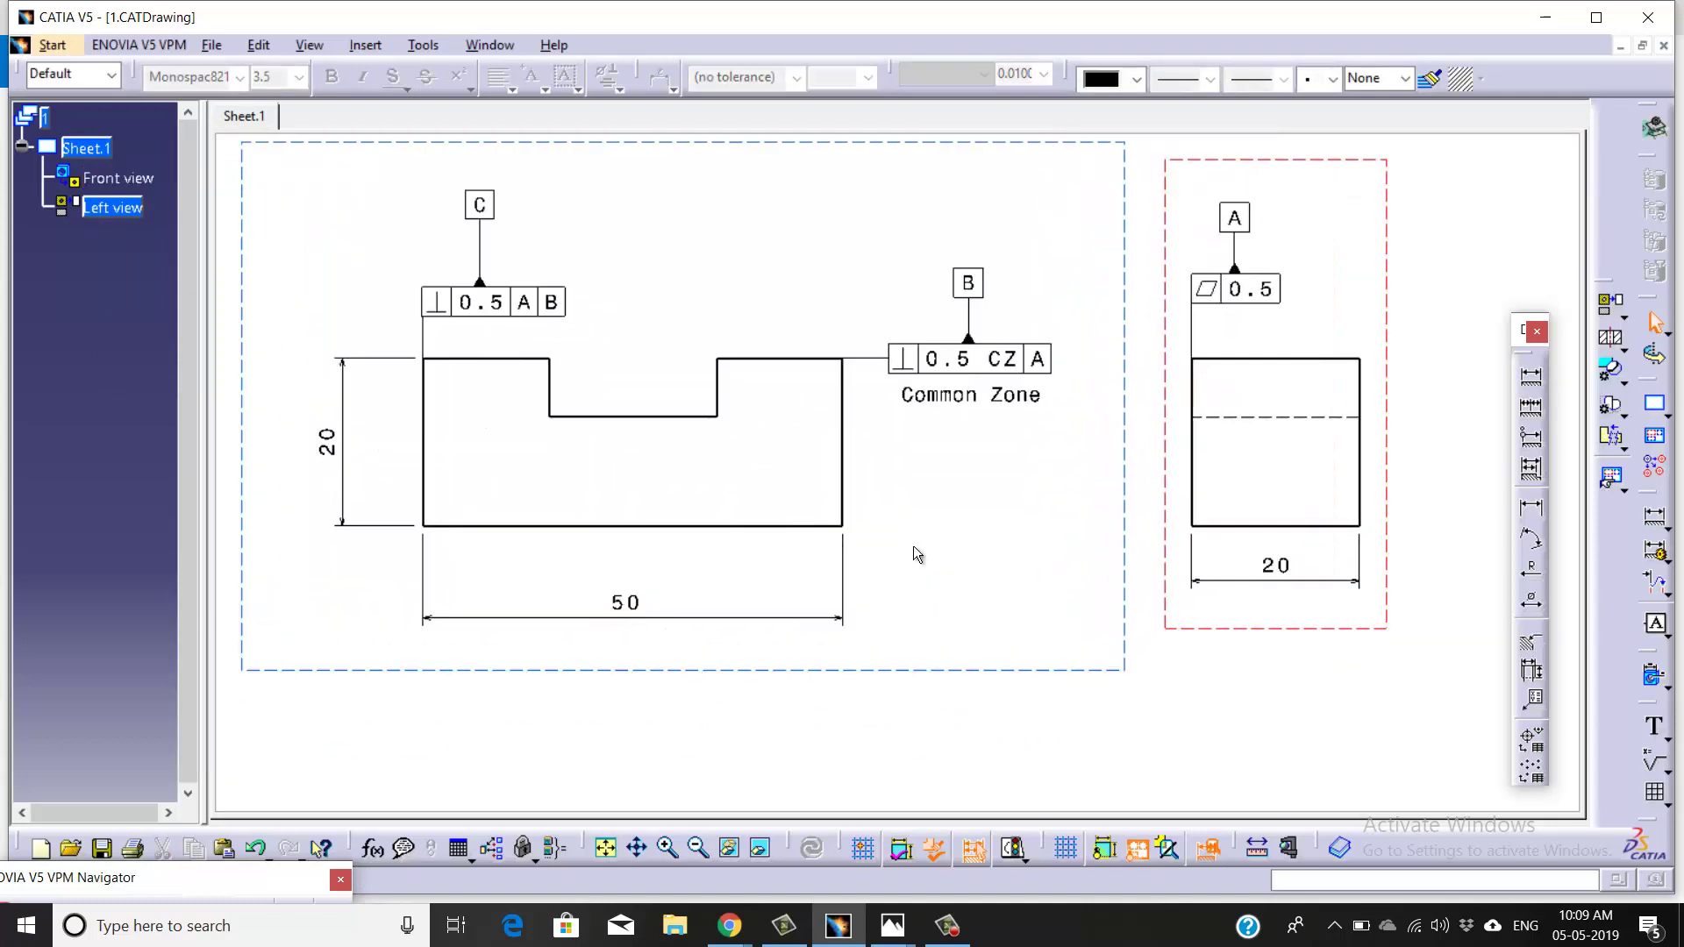
- Dimension the front view distance from the block's left edge to the notch's left wall, placed between the bottom edge and the overall length dimension
click(1532, 383)
mouse_move(575, 436)
middle_down()
mouse_move(808, 459)
mouse_move(810, 441)
middle_up()
click(628, 413)
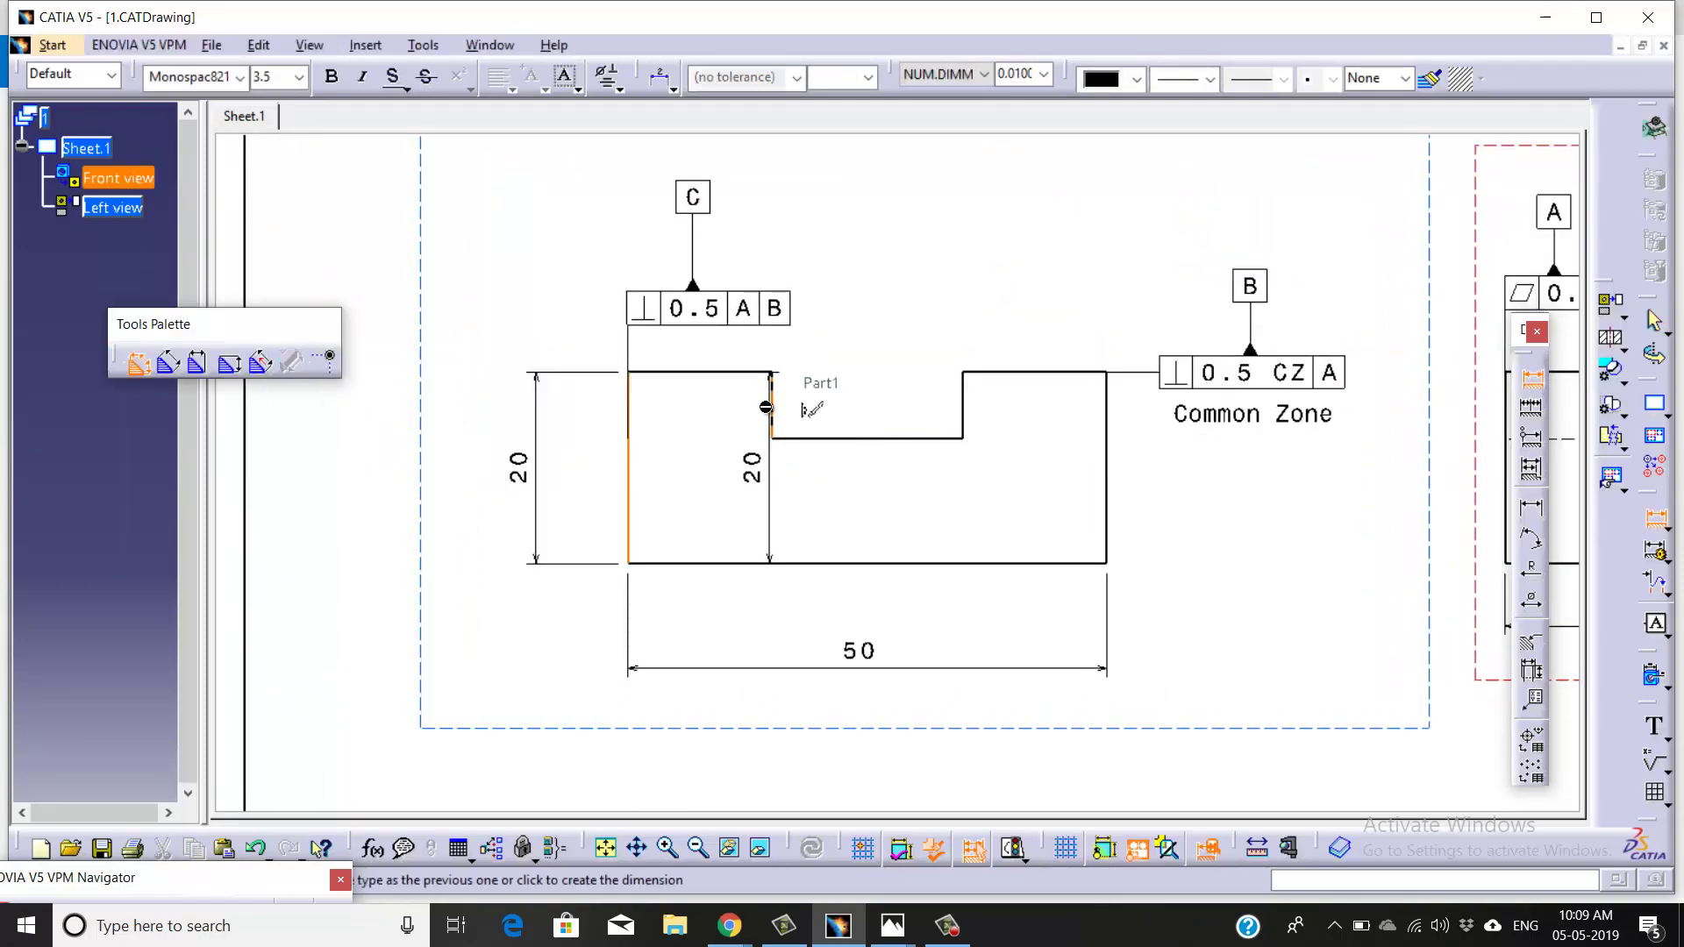
click(776, 396)
click(680, 621)
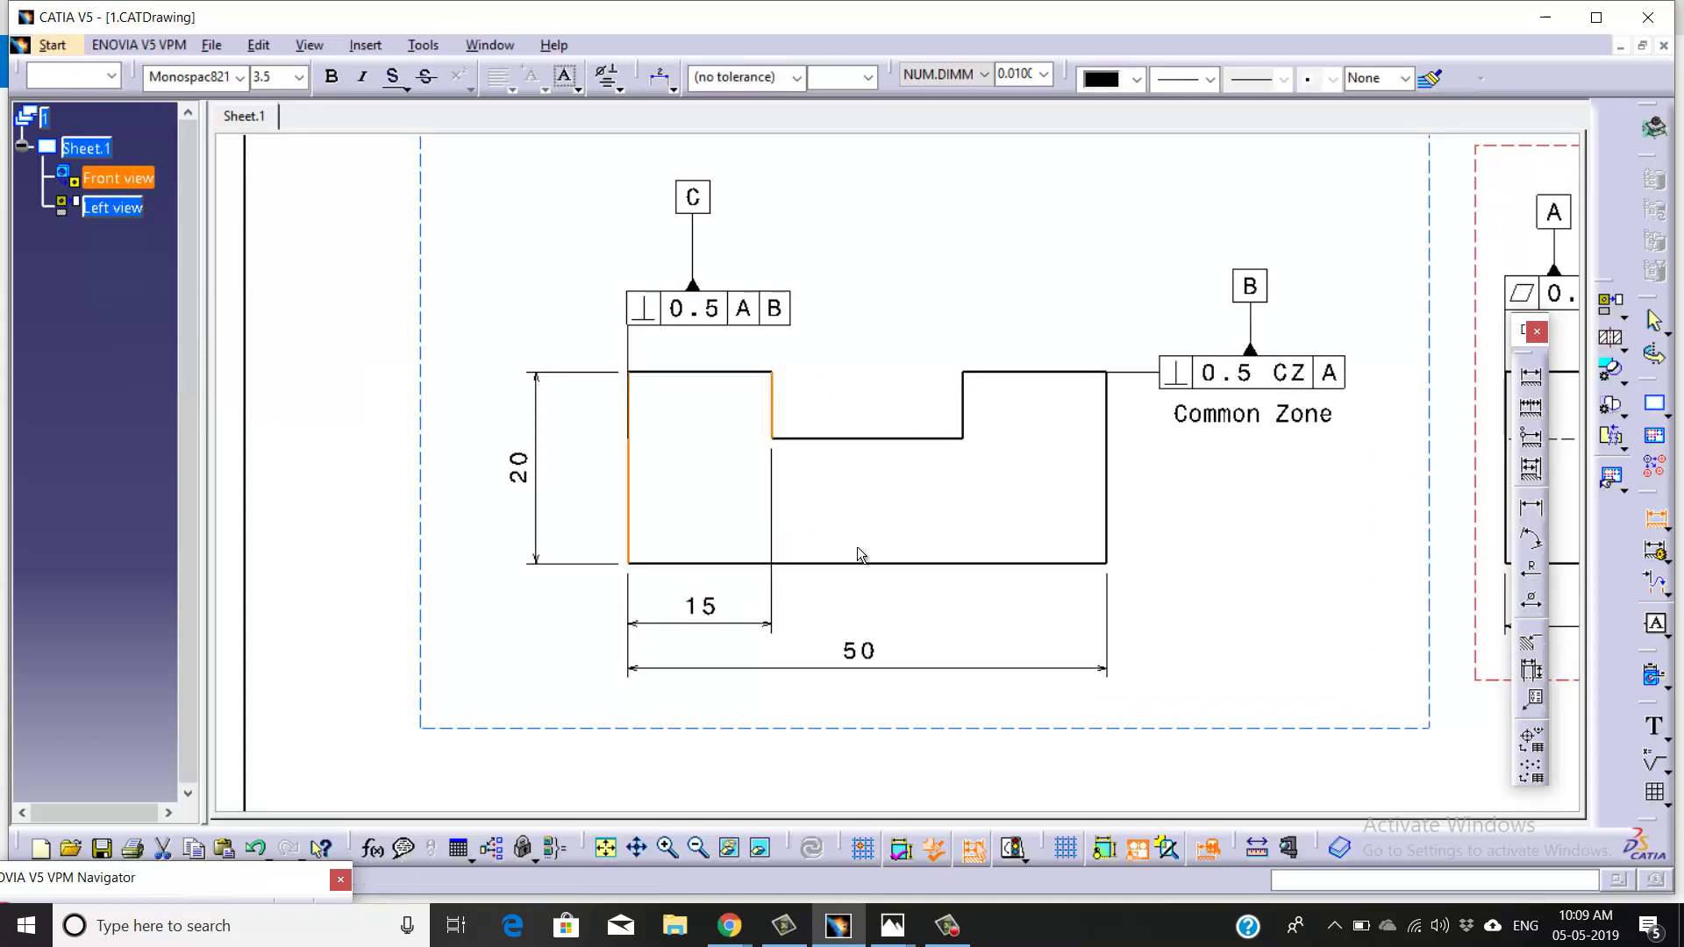
- Dimension the notch width between its two side walls, placed in line with the left shoulder's dimension below the block
click(1531, 377)
click(776, 407)
click(964, 403)
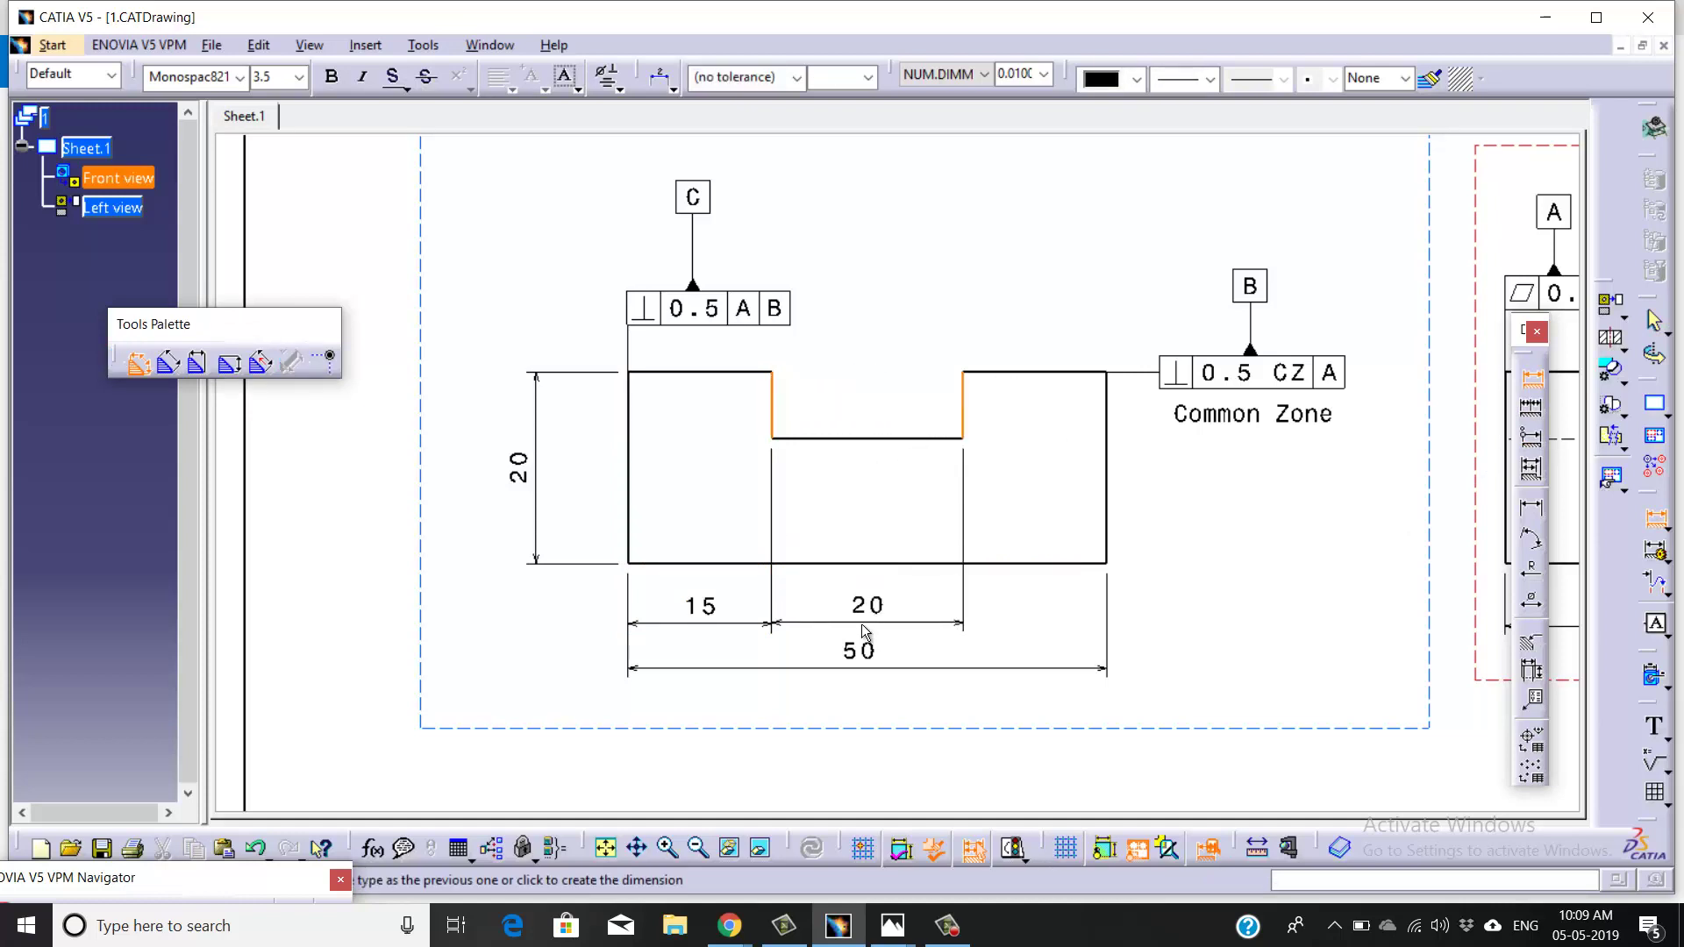
click(906, 612)
- Dimension the notch depth from its floor to the block's top edge, placed between the left edge and the overall height dimension
click(1531, 377)
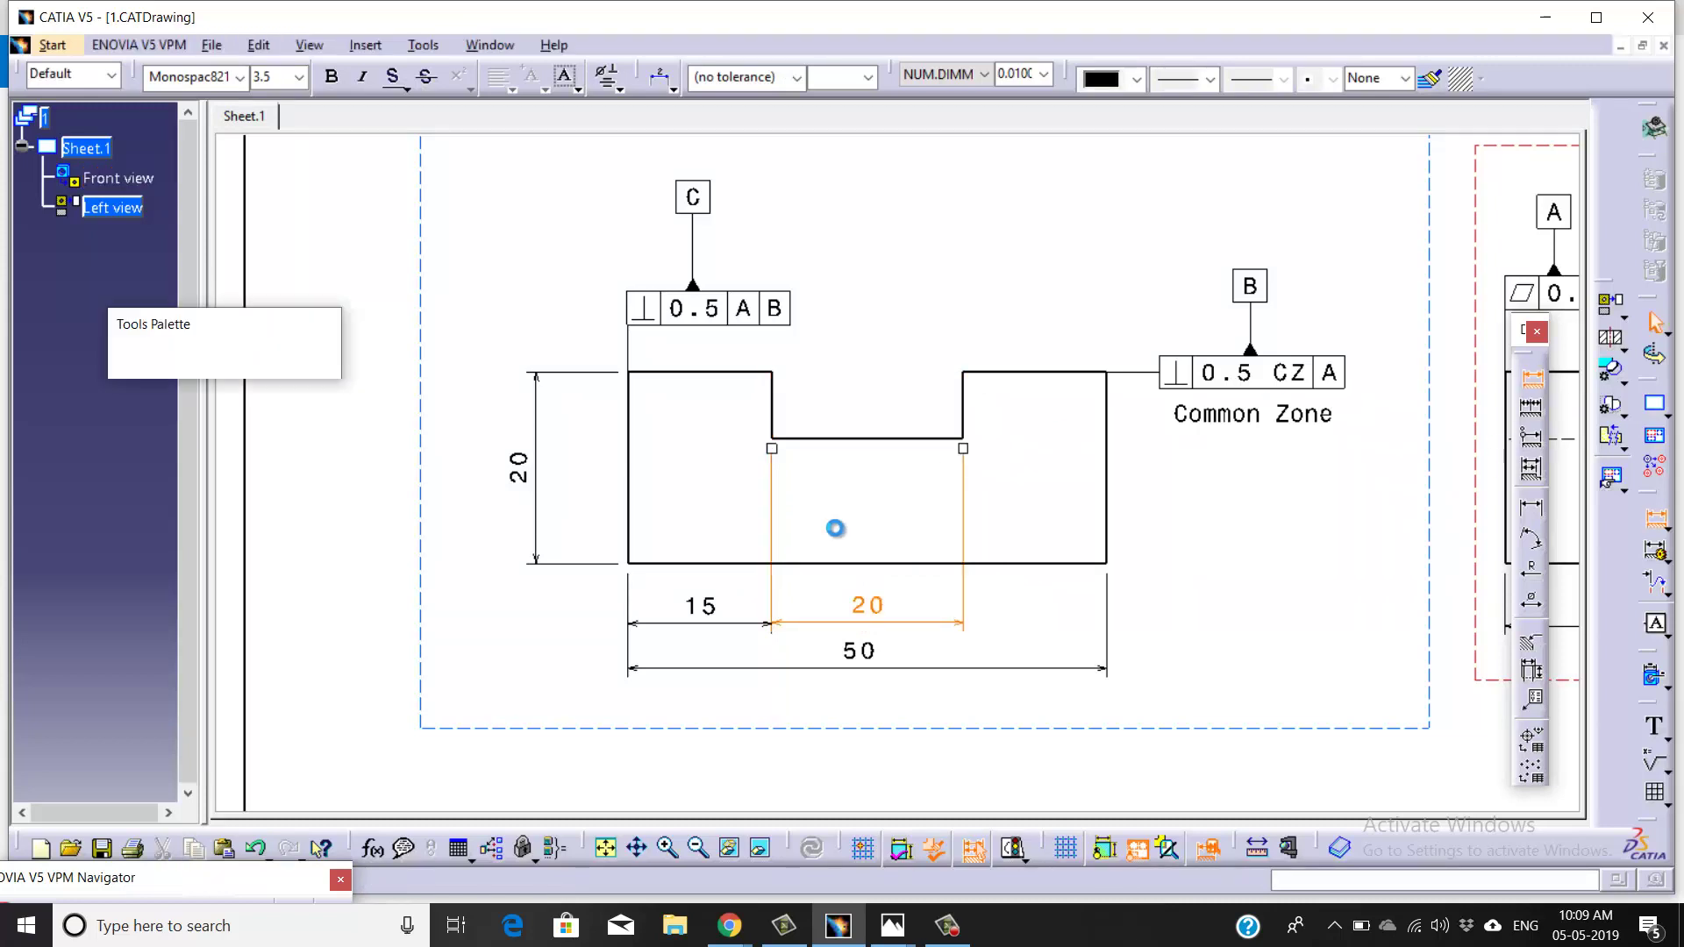
click(833, 439)
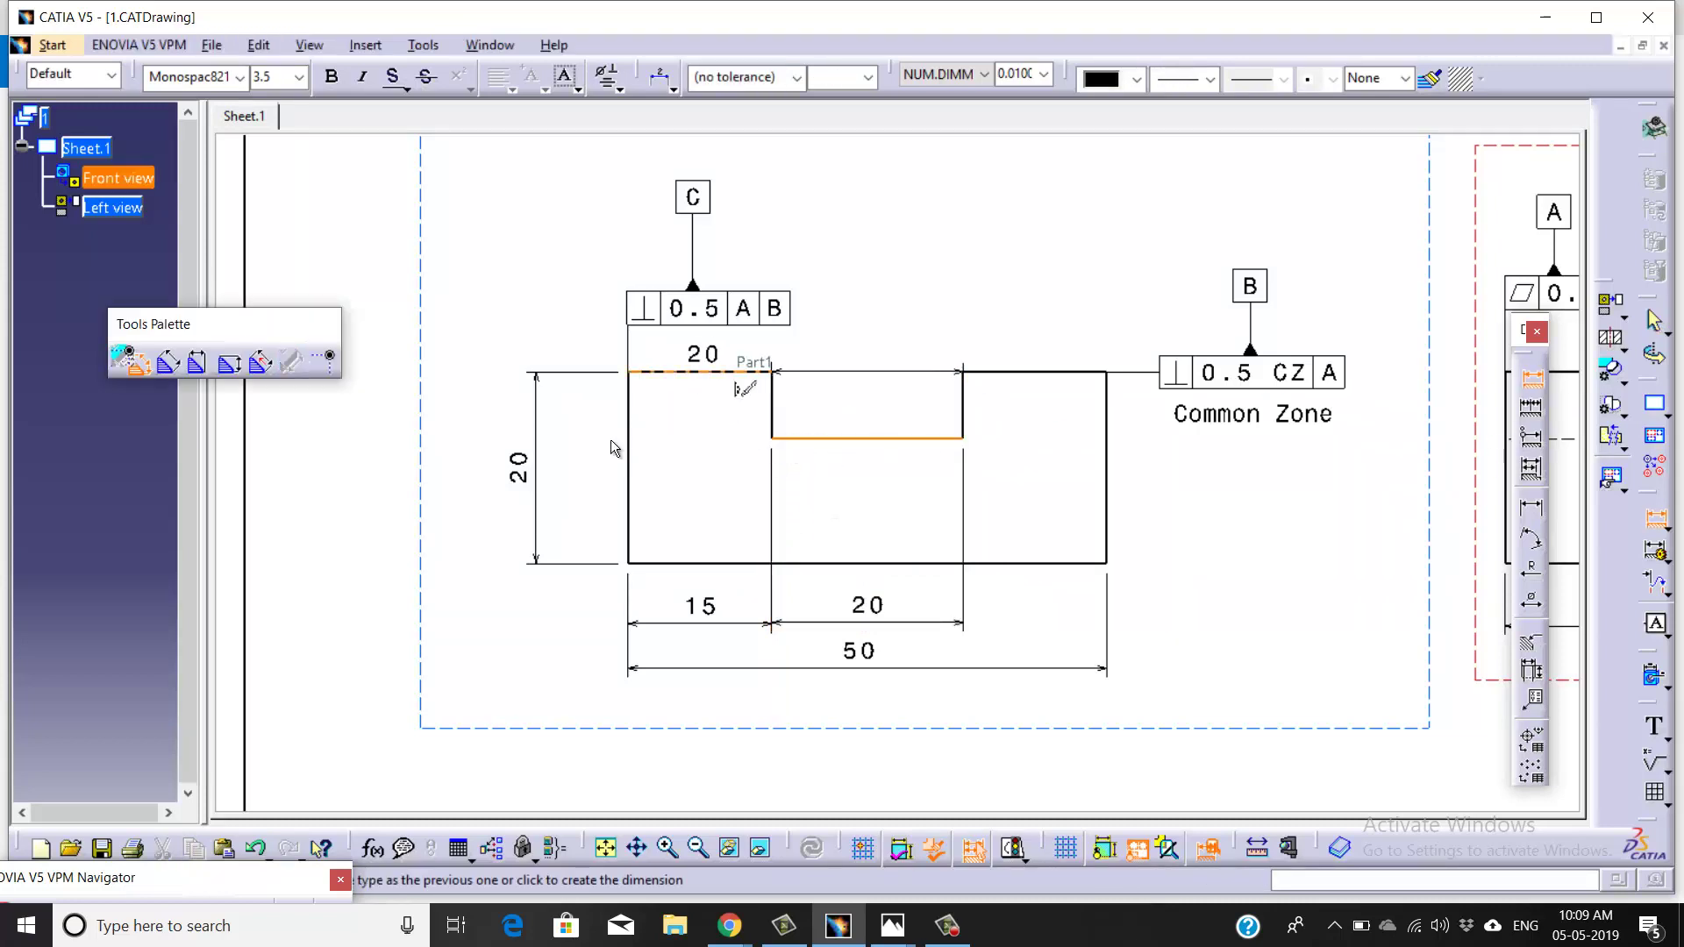
click(587, 412)
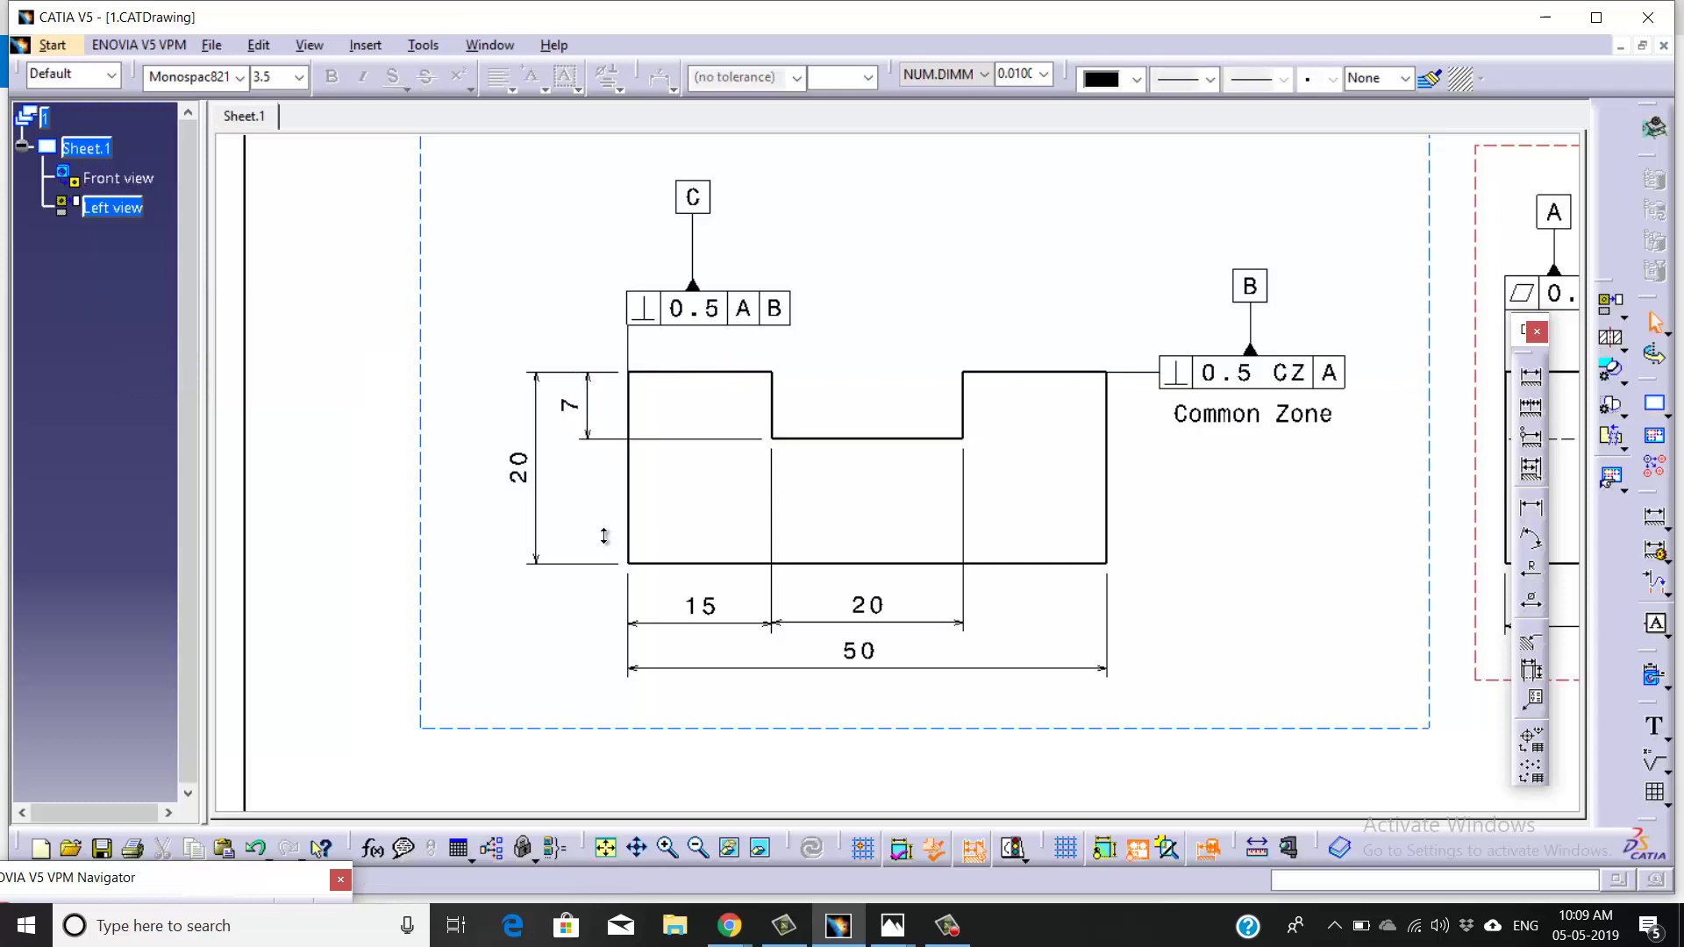
- Move the left view farther to the right to widen its gap from the front view
mouse_move(603, 536)
middle_down()
mouse_move(632, 516)
mouse_move(591, 582)
mouse_move(620, 564)
mouse_move(681, 590)
mouse_move(695, 631)
mouse_move(604, 614)
middle_up()
double_click(779, 559)
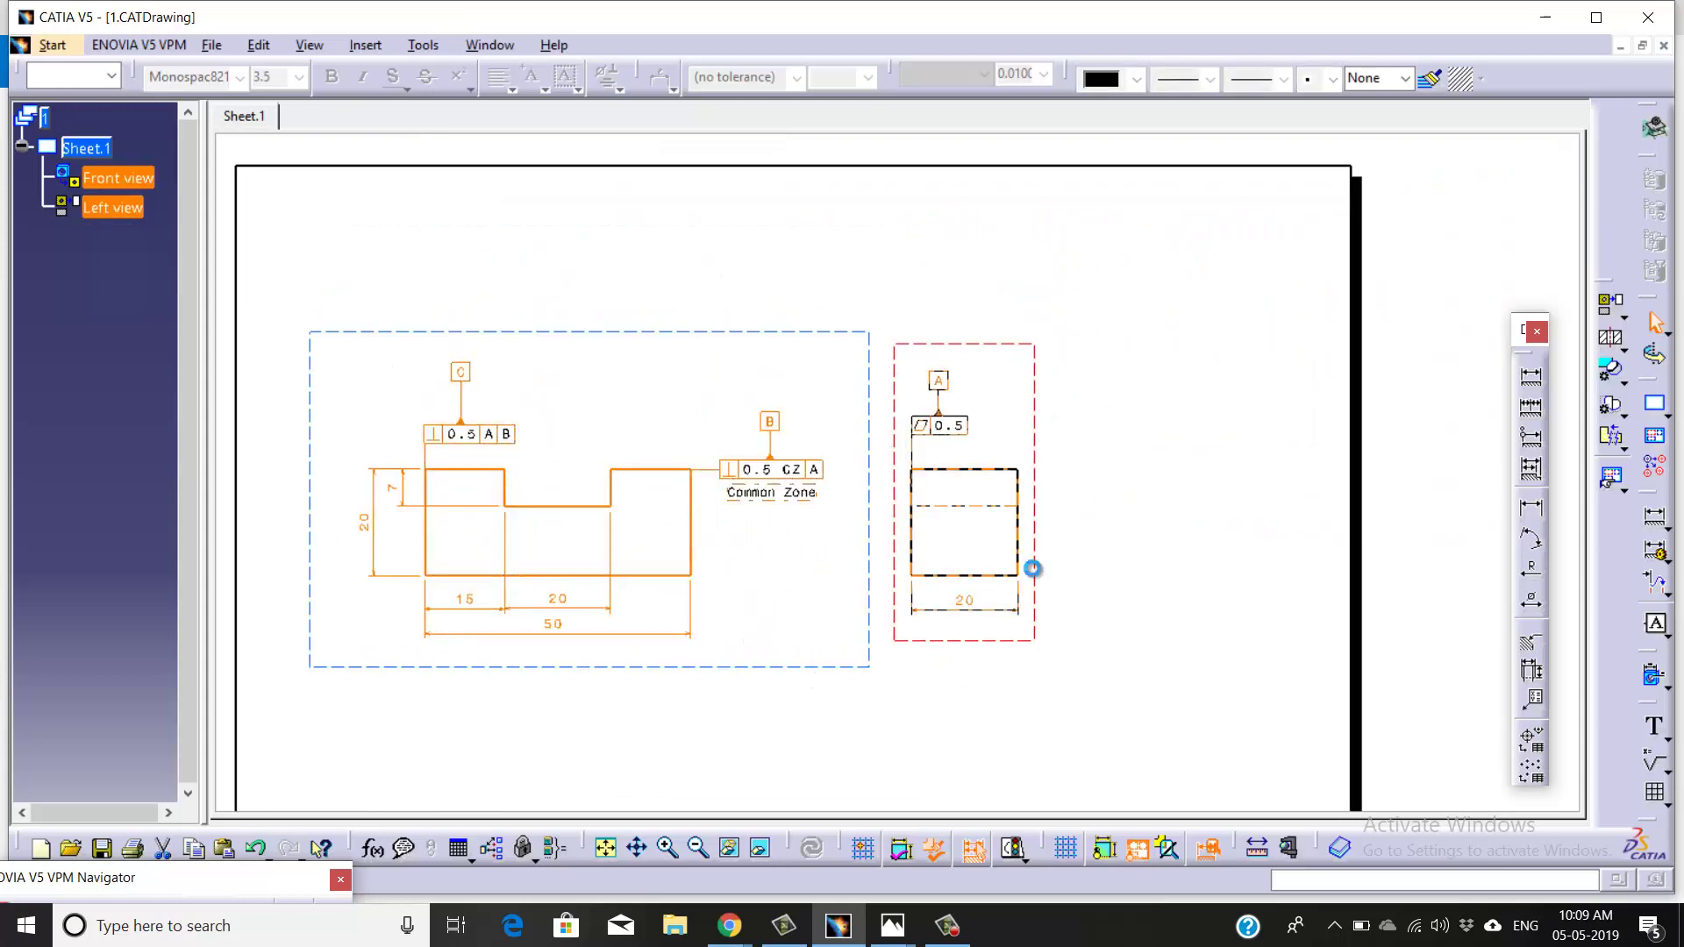
click(1033, 569)
drag(1032, 569, 1122, 614)
click(971, 661)
middle_drag(647, 679, 875, 583)
ctrl+middle_drag(875, 583, 874, 565)
middle_drag(1018, 550, 924, 524)
mouse_move(925, 525)
ctrl+middle_down()
mouse_move(966, 550)
mouse_move(957, 525)
ctrl+middle_up()
ctrl+middle_drag(956, 524, 938, 493)
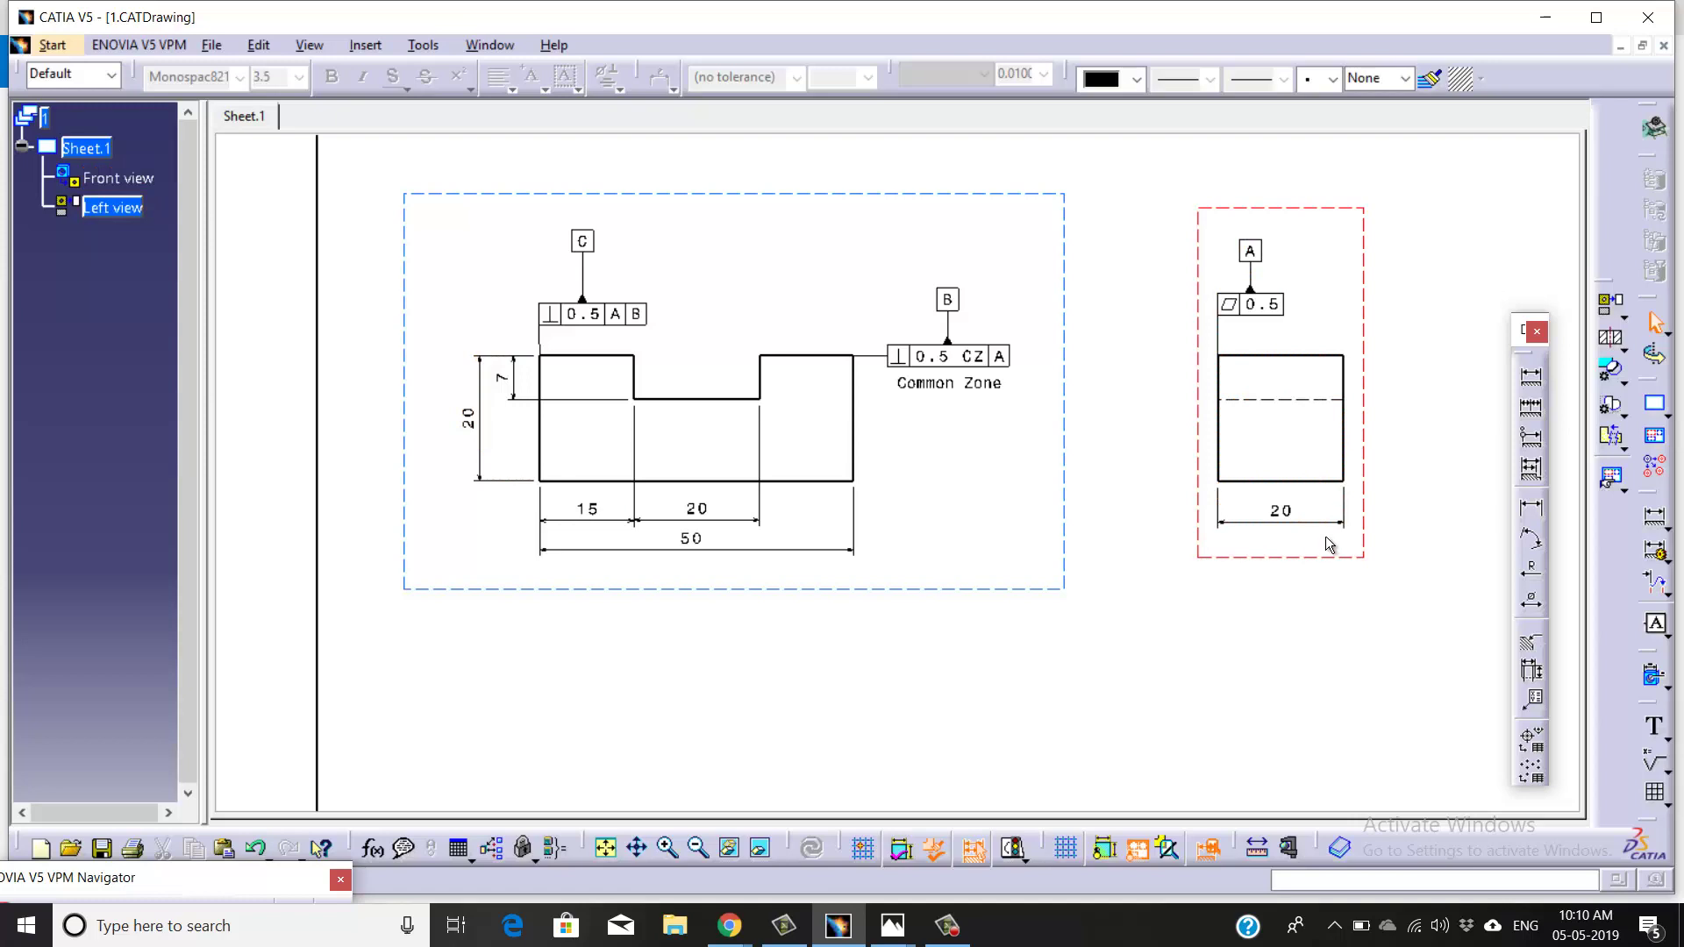
ctrl+middle_drag(928, 587, 935, 533)
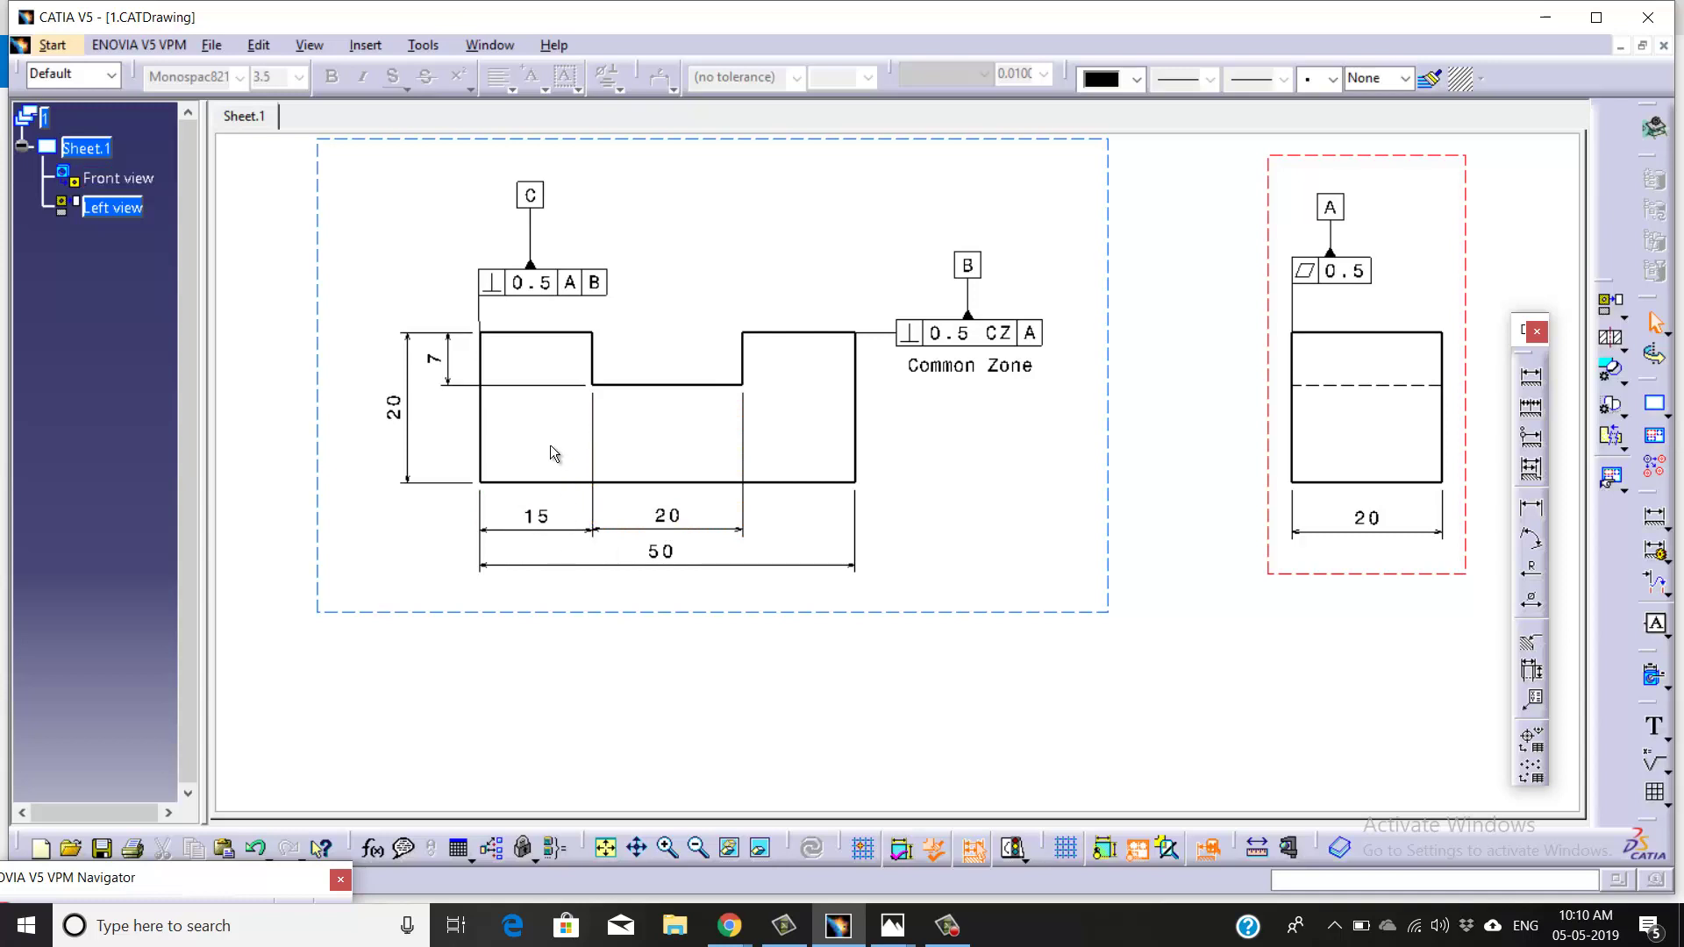
- Reposition the perpendicularity frame carrying datum C so its leader lines up vertically with the block's left edge
middle_drag(558, 427, 603, 481)
drag(554, 325, 554, 324)
click(784, 273)
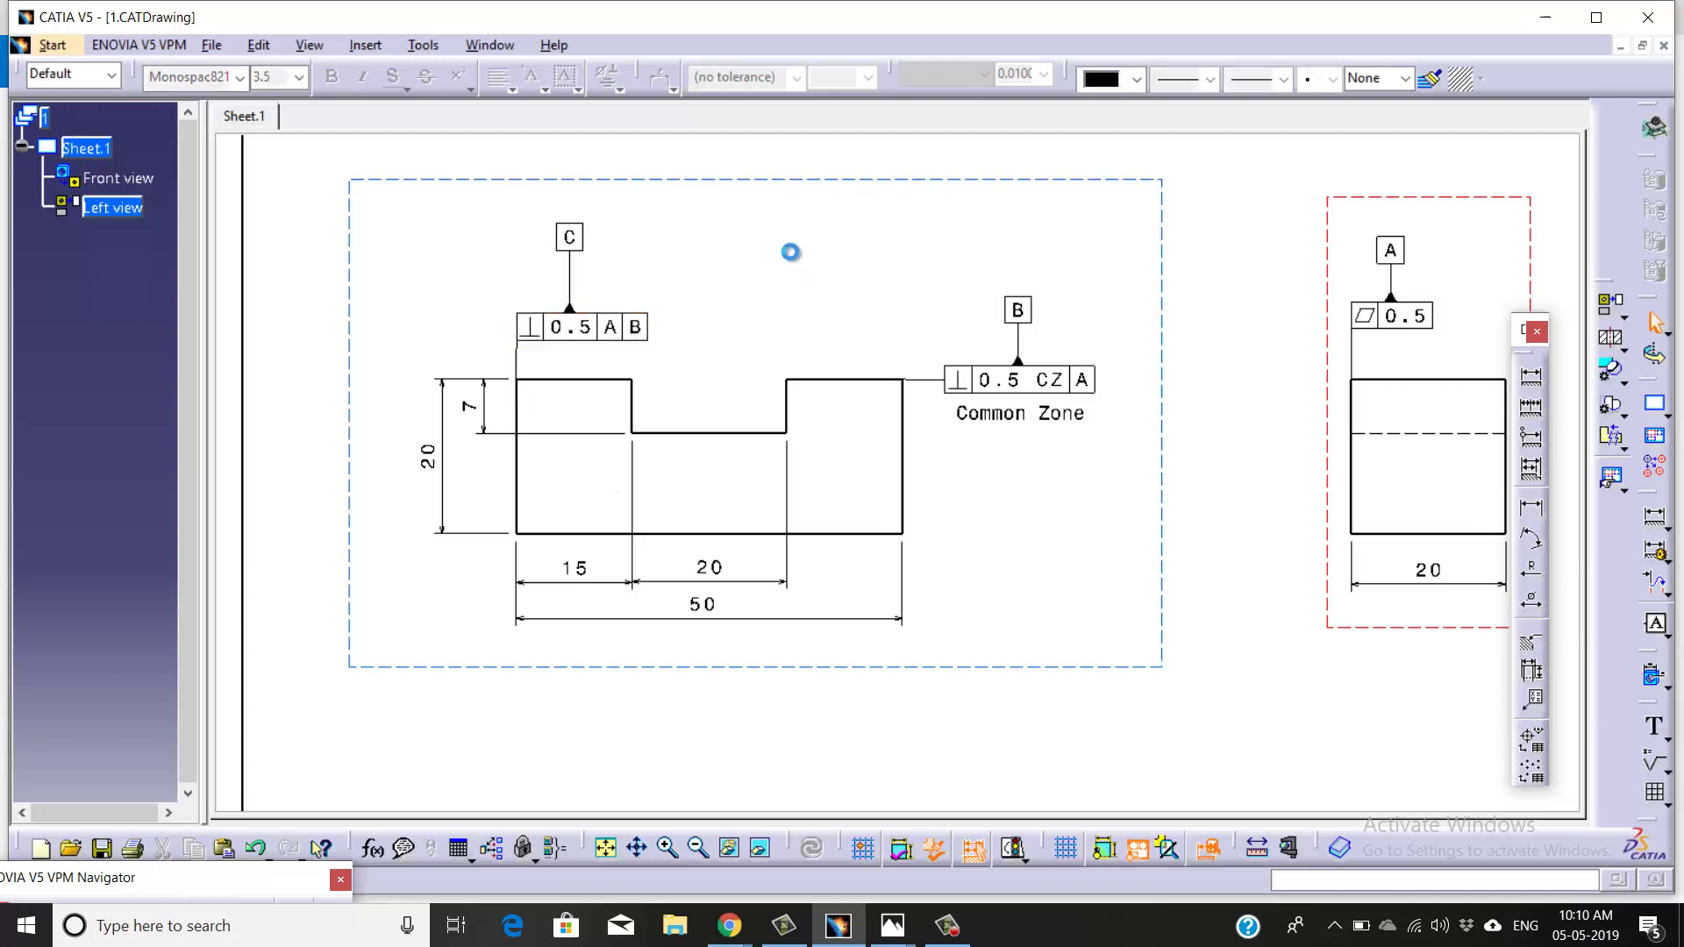
ctrl+middle_drag(789, 253, 694, 336)
click(619, 343)
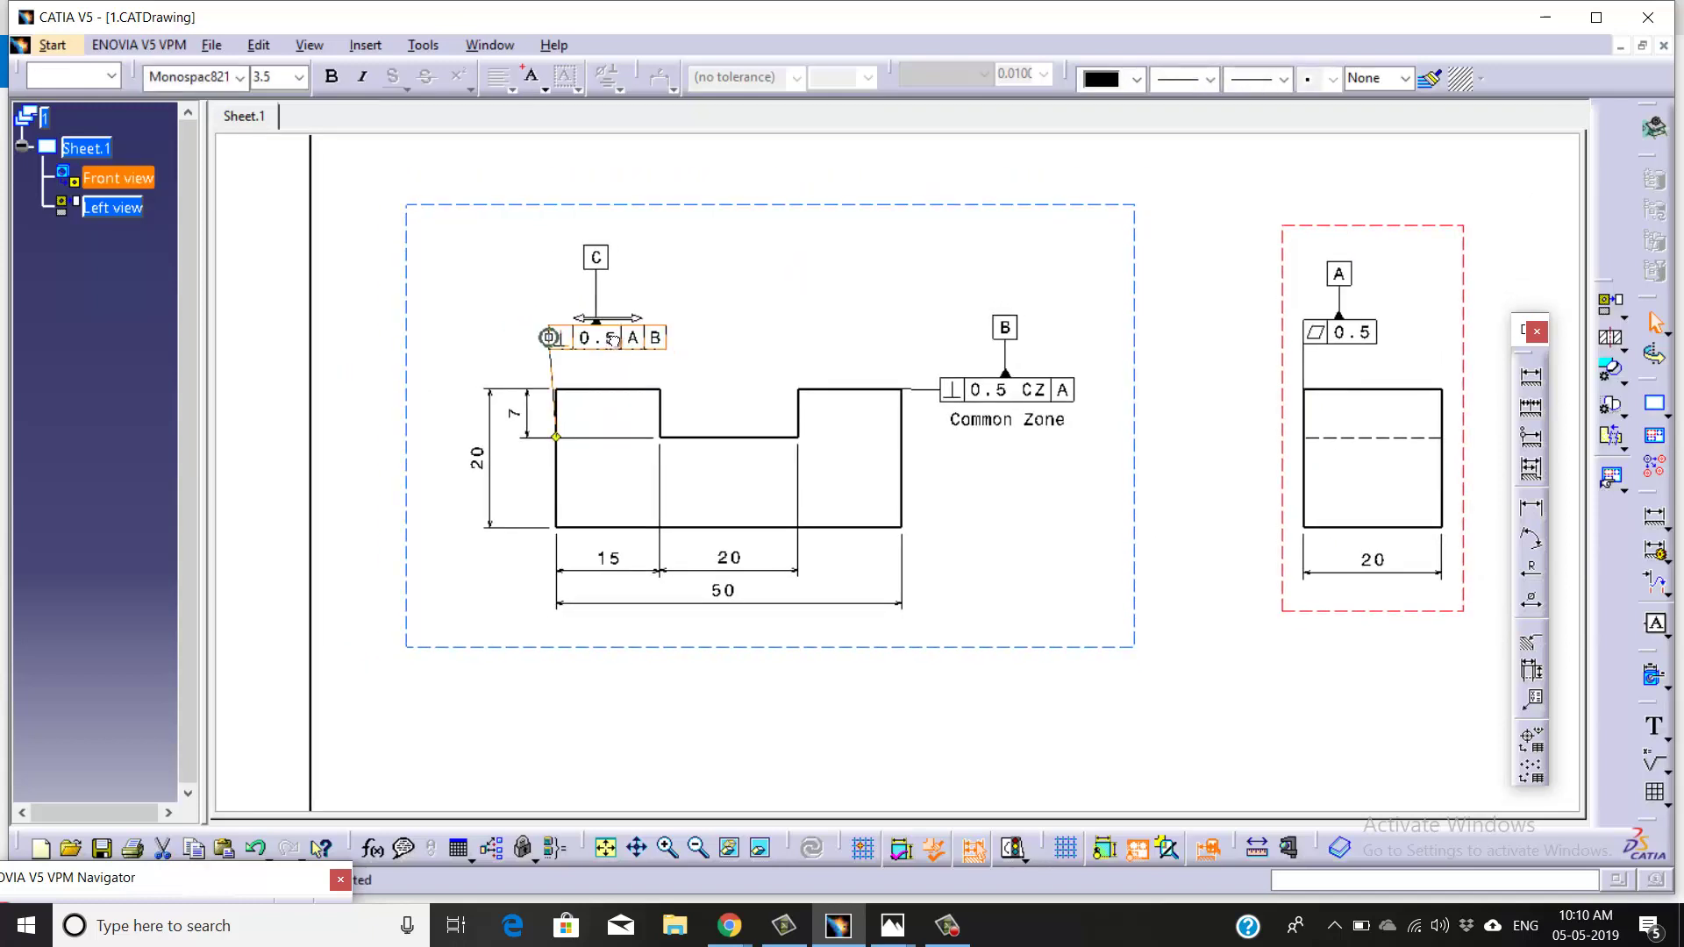
drag(618, 343, 616, 341)
click(757, 321)
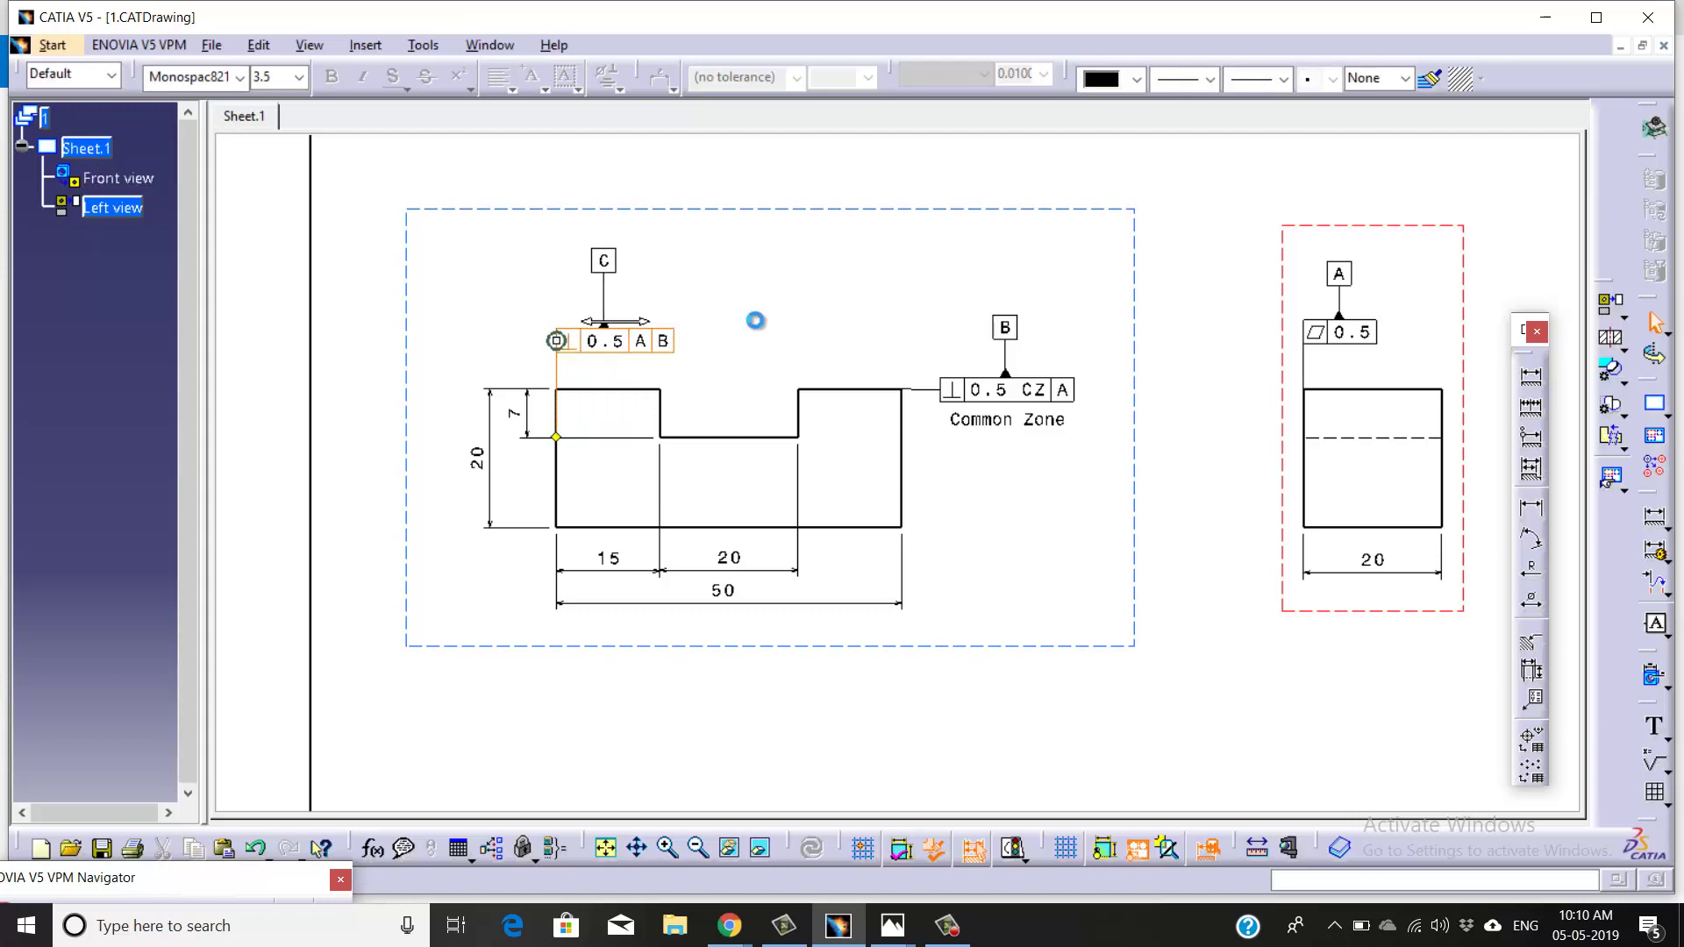
- Nudge the perpendicularity frame carrying datum B and the Common Zone note so its leader runs level with the block's top edge
middle_drag(842, 326, 781, 322)
click(940, 378)
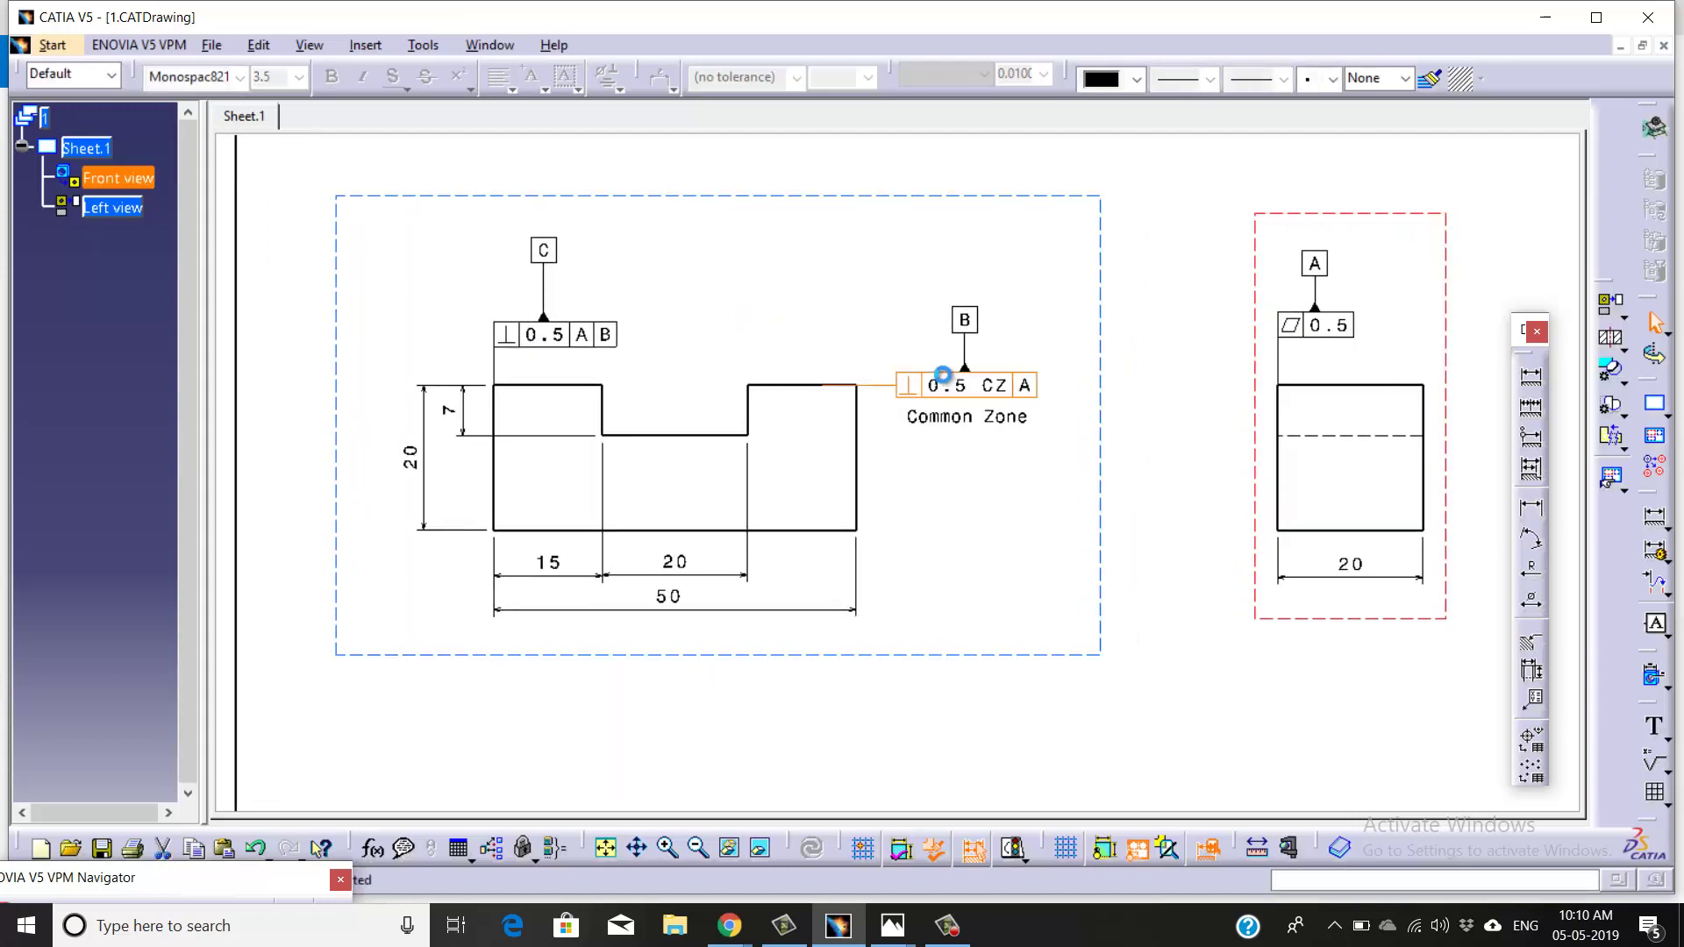
drag(940, 377, 943, 380)
click(951, 481)
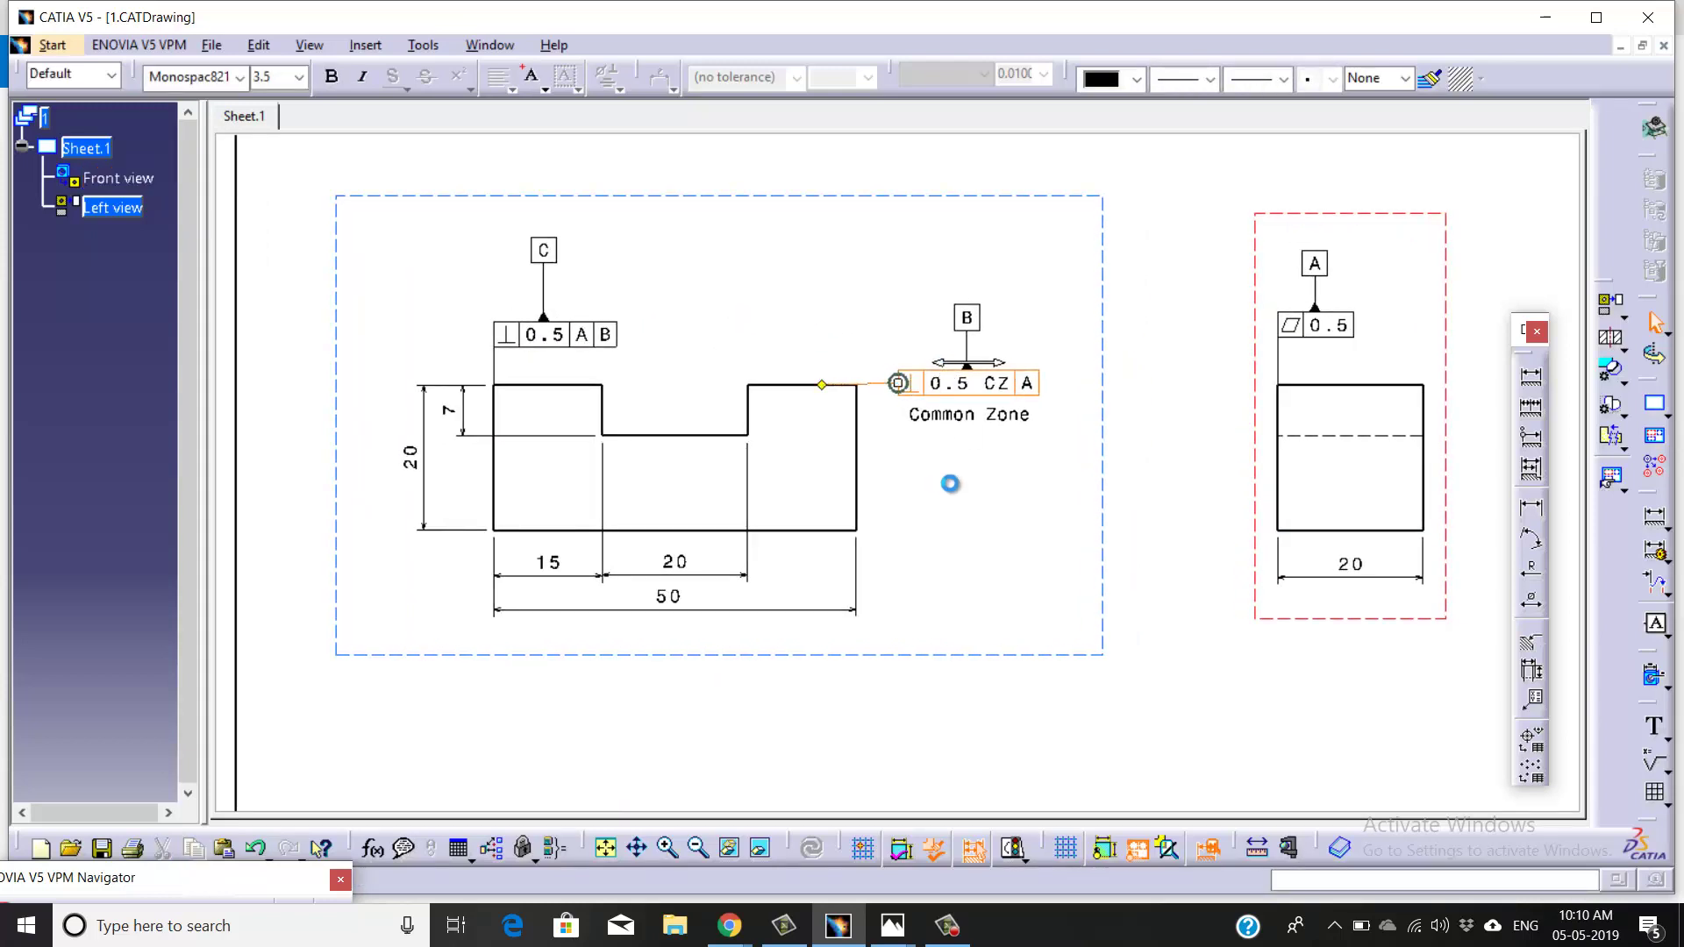
mouse_move(972, 479)
middle_down()
mouse_move(1018, 537)
mouse_move(978, 425)
mouse_move(903, 443)
middle_up()
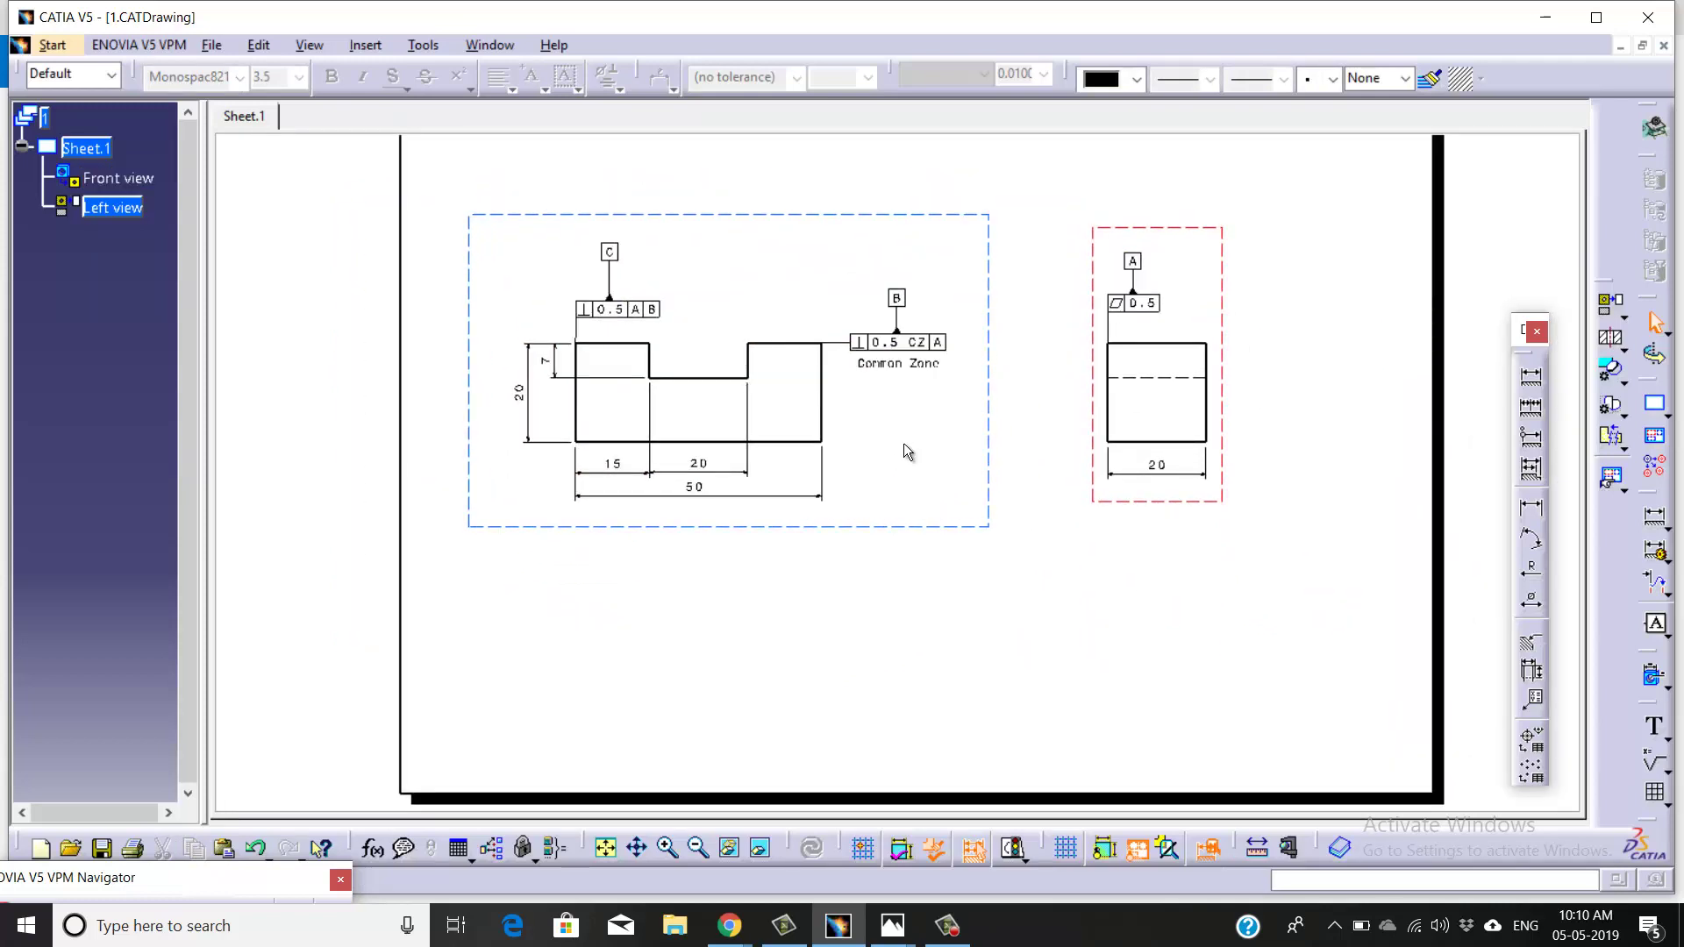
scroll(911, 438, up, 2)
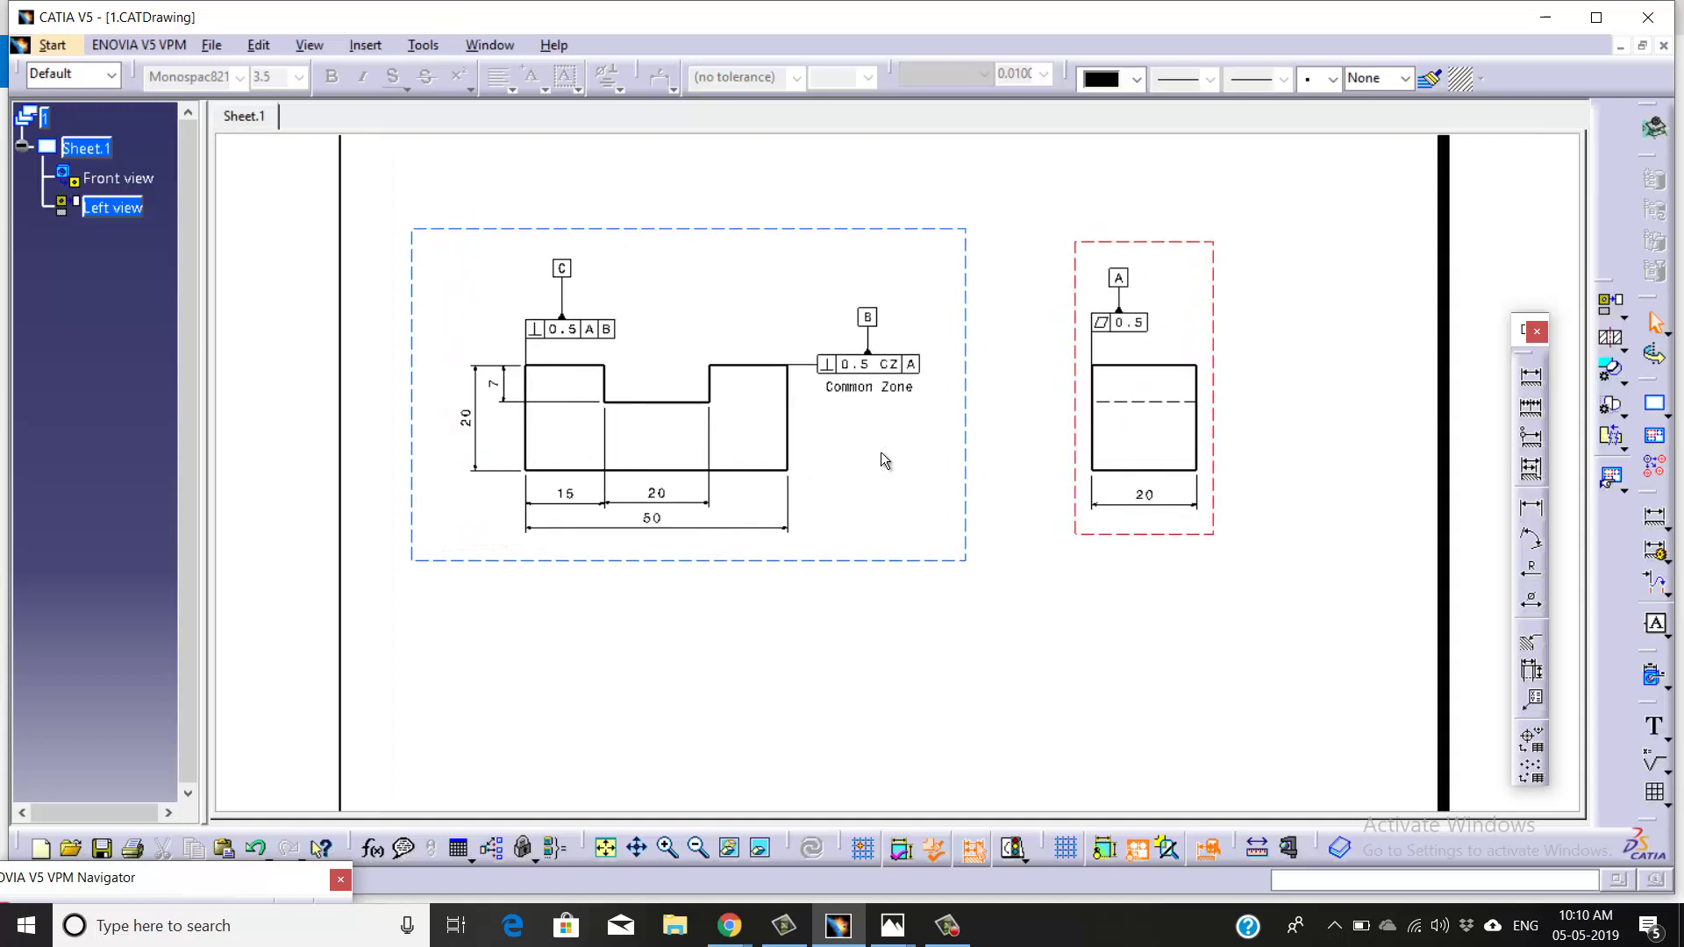
scroll(886, 479, up, 1)
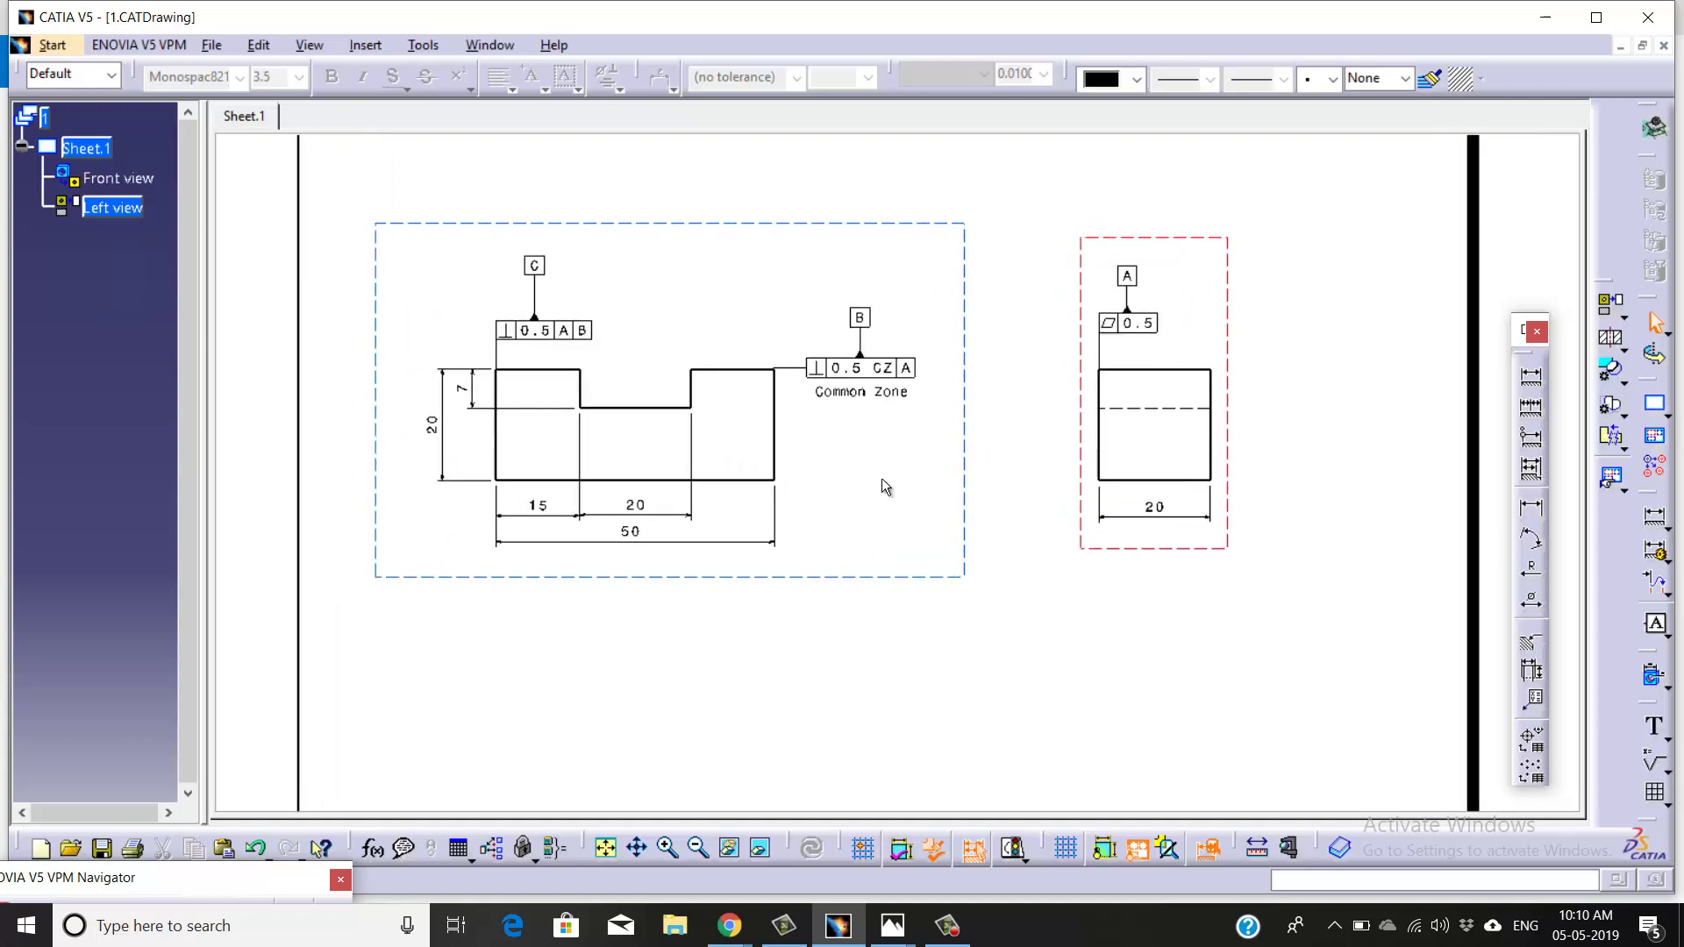